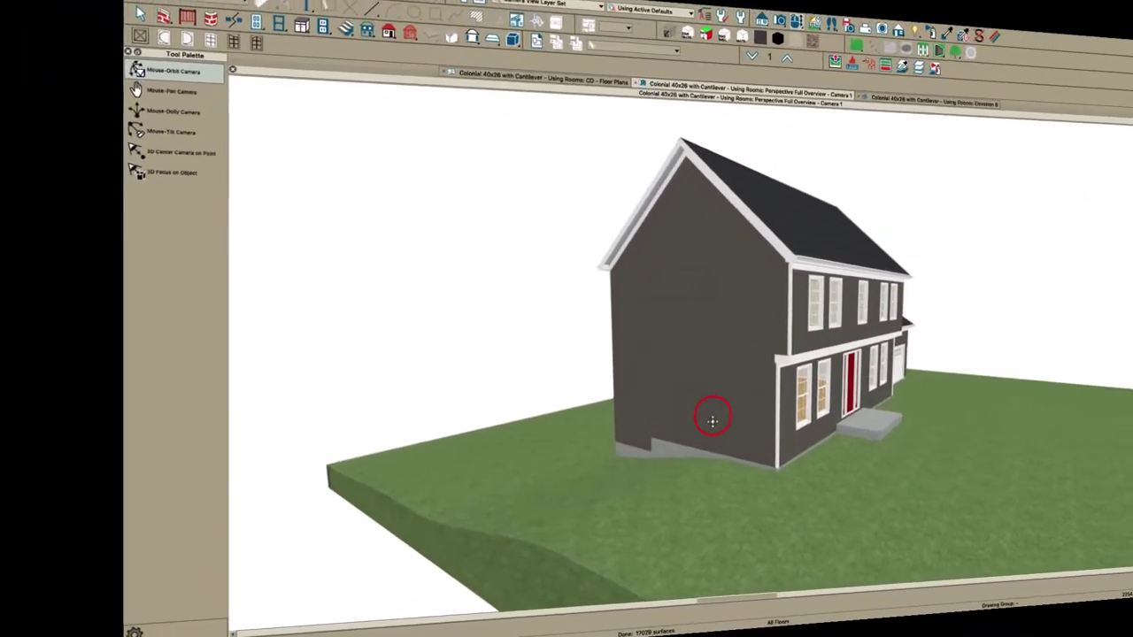
Step: From the floor plan, create an elevation view of the house's side wall opposite the garage, facing the stepped foundation
scroll(551, 454, "up", 5)
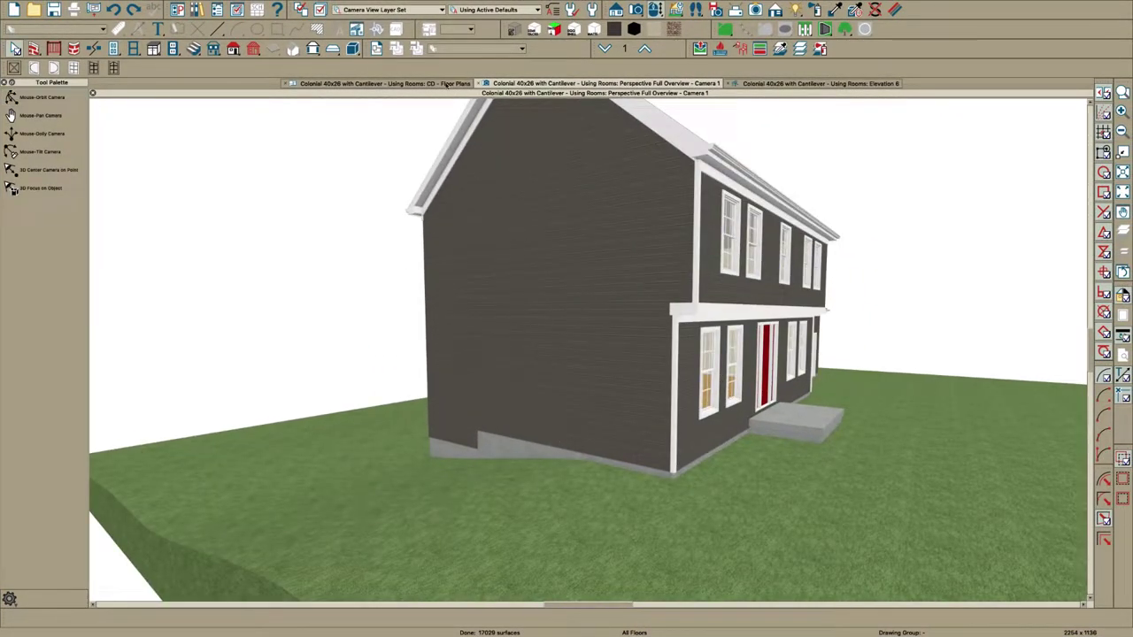
left_click(446, 83)
scroll(756, 329, "down", 5)
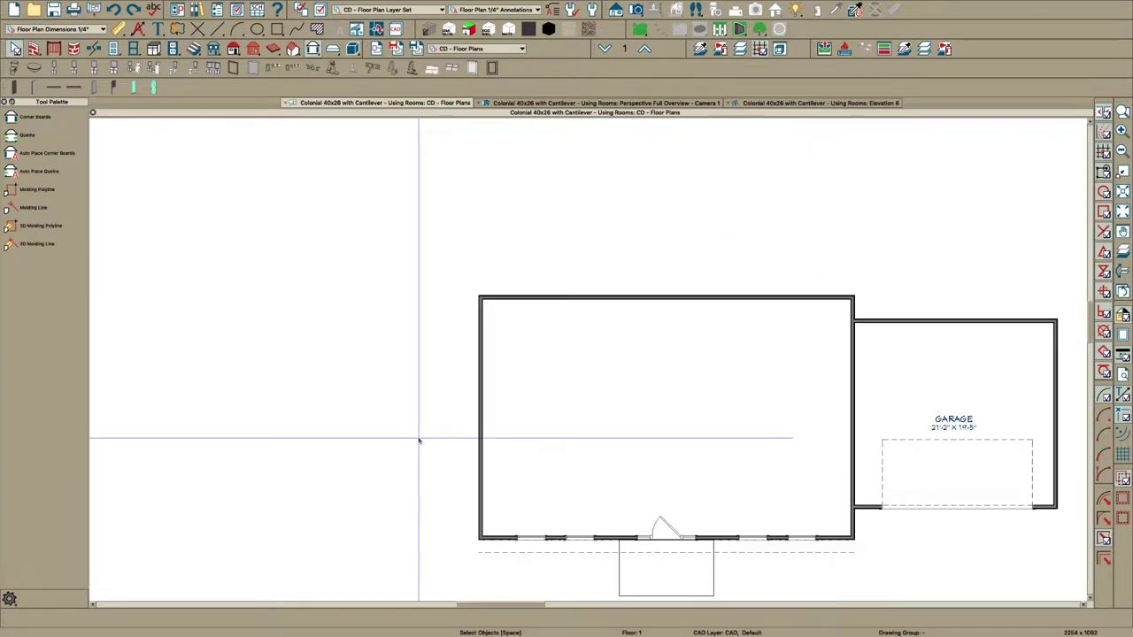
key("c")
scroll(440, 435, "up", 2)
left_click_drag(440, 435, 533, 439)
scroll(518, 380, "up", 5)
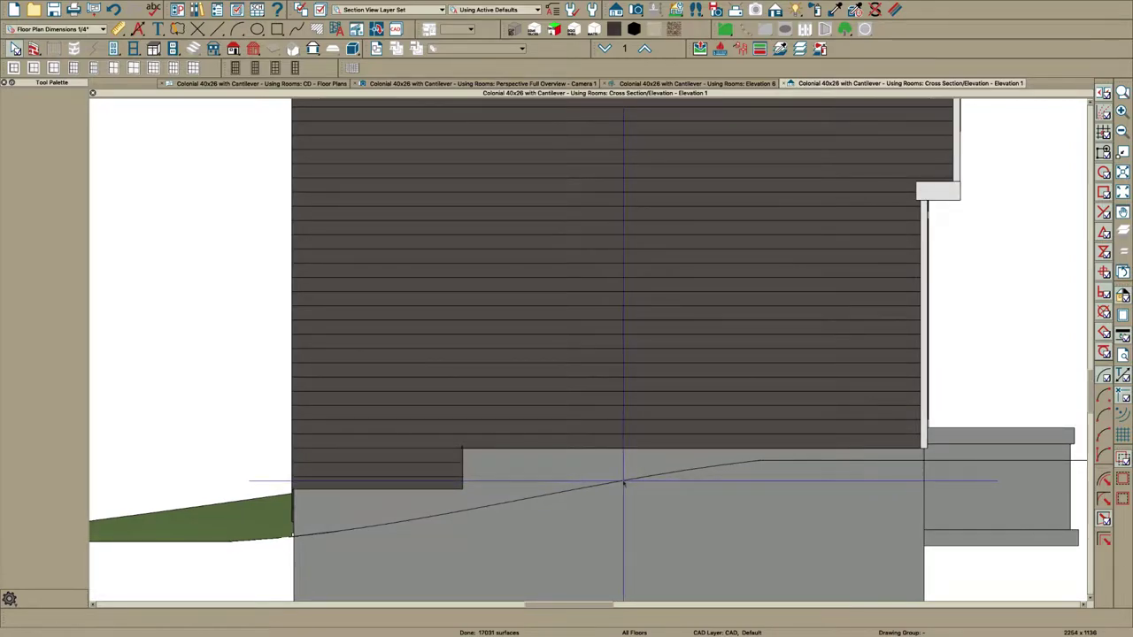
Step: Draw a rectangular Polyline Solid about 1'-1" high along the top of the foundation, from the front corner past the step
left_click(352, 48)
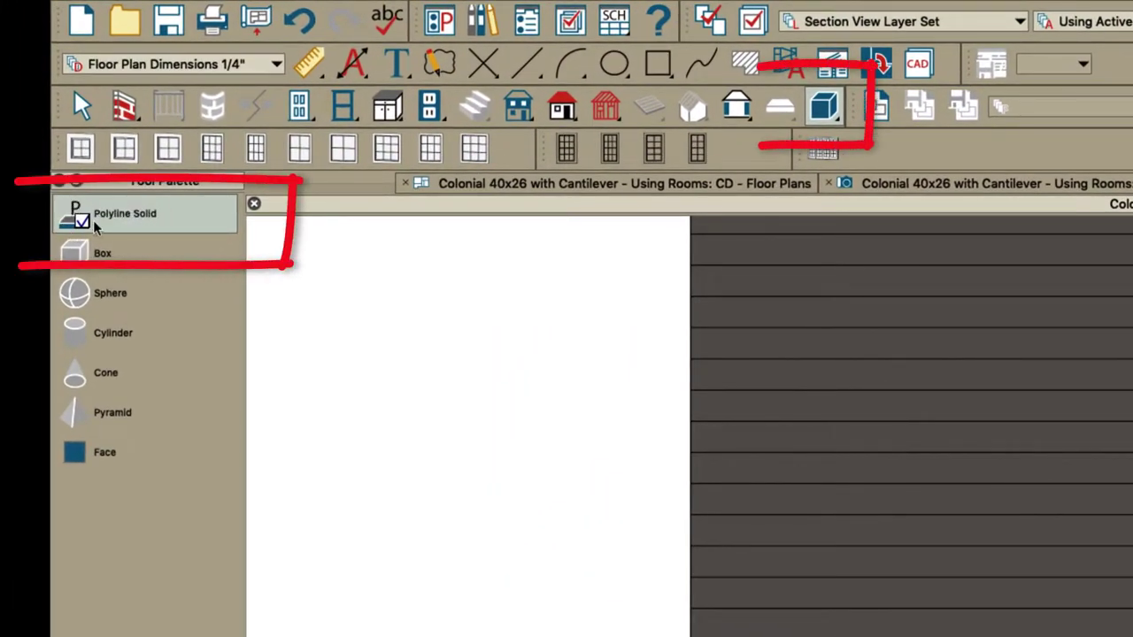
left_click(821, 108)
left_click(120, 221)
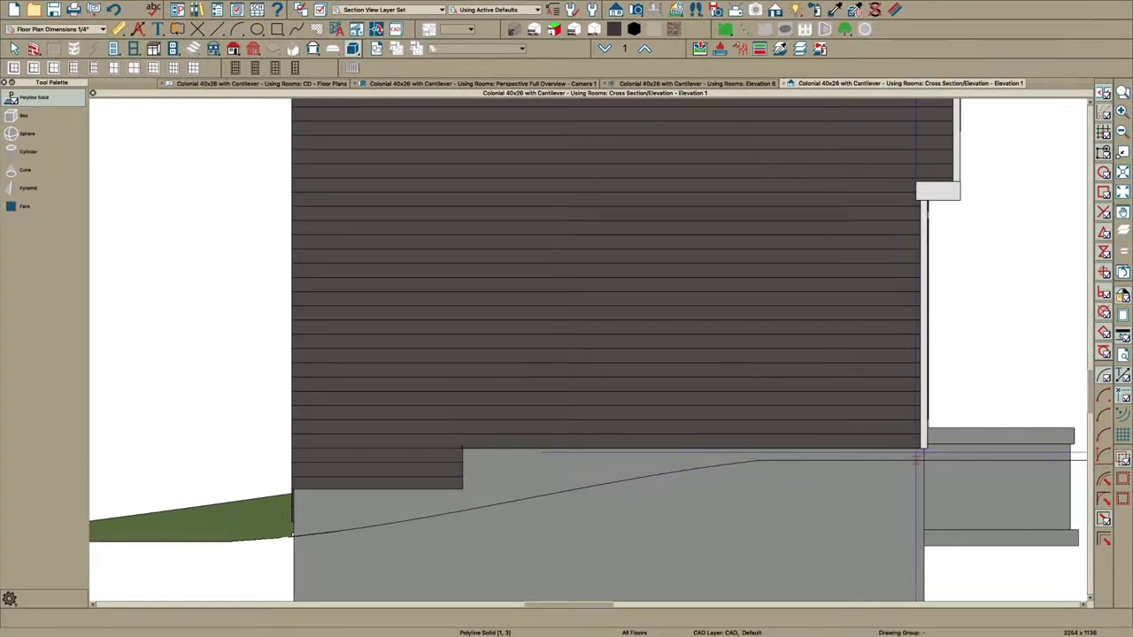
mouse_move(923, 449)
left_mouse_down()
mouse_move(872, 430)
mouse_move(437, 424)
left_mouse_up()
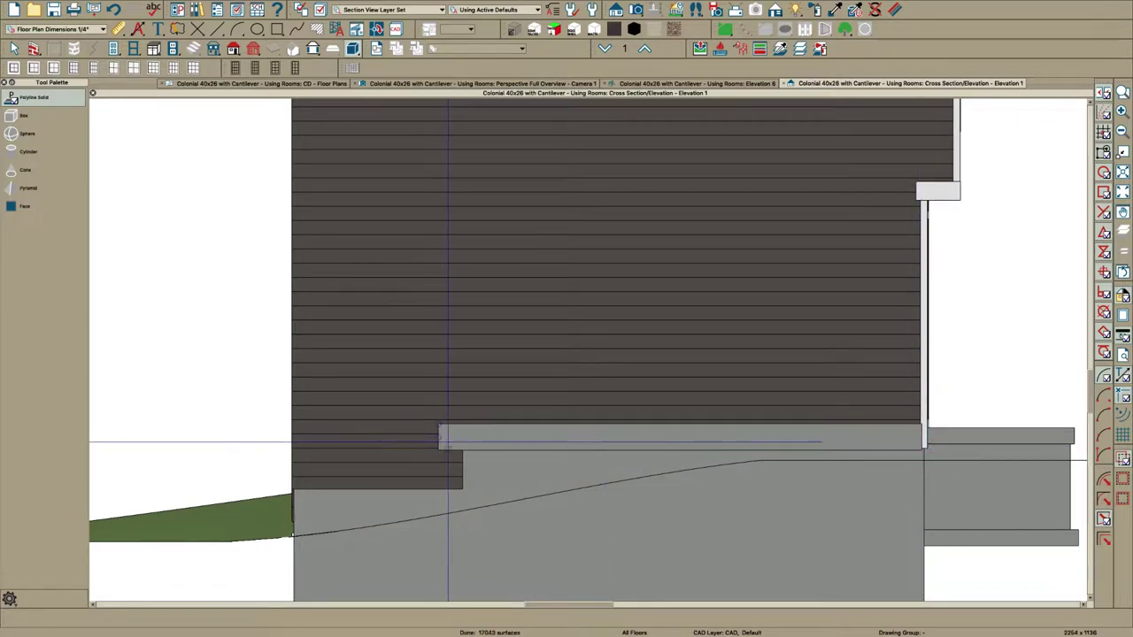
Step: Reshape the solid to follow the foundation step, dropping a leg about 2' and extending a lower band to the rear corner
left_click(460, 447)
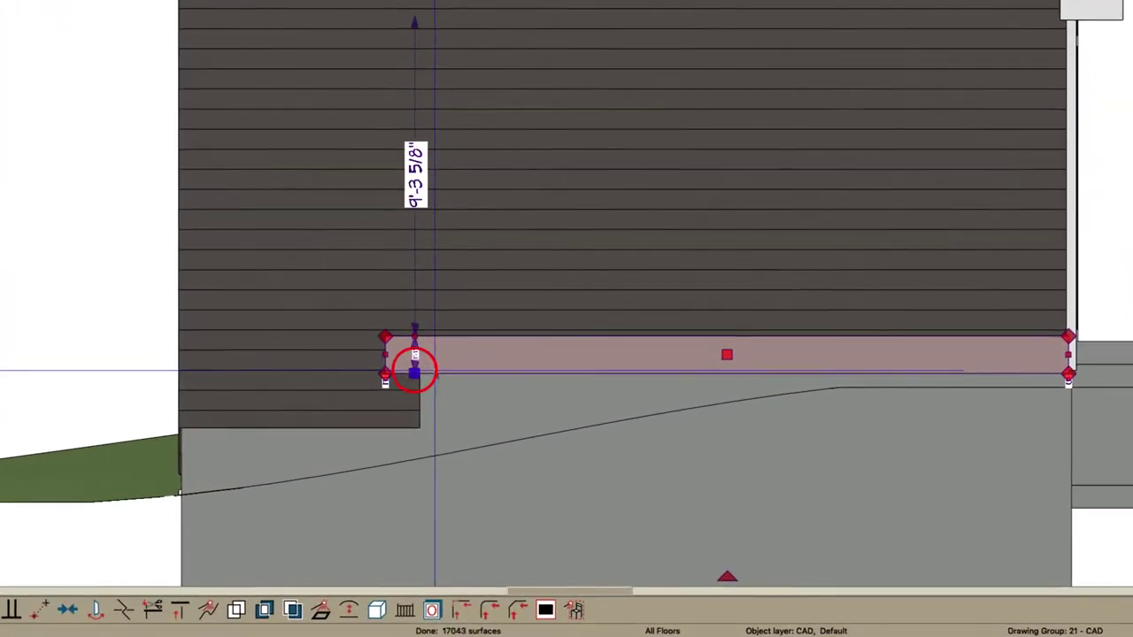
left_click_drag(435, 371, 407, 440)
left_click(432, 369)
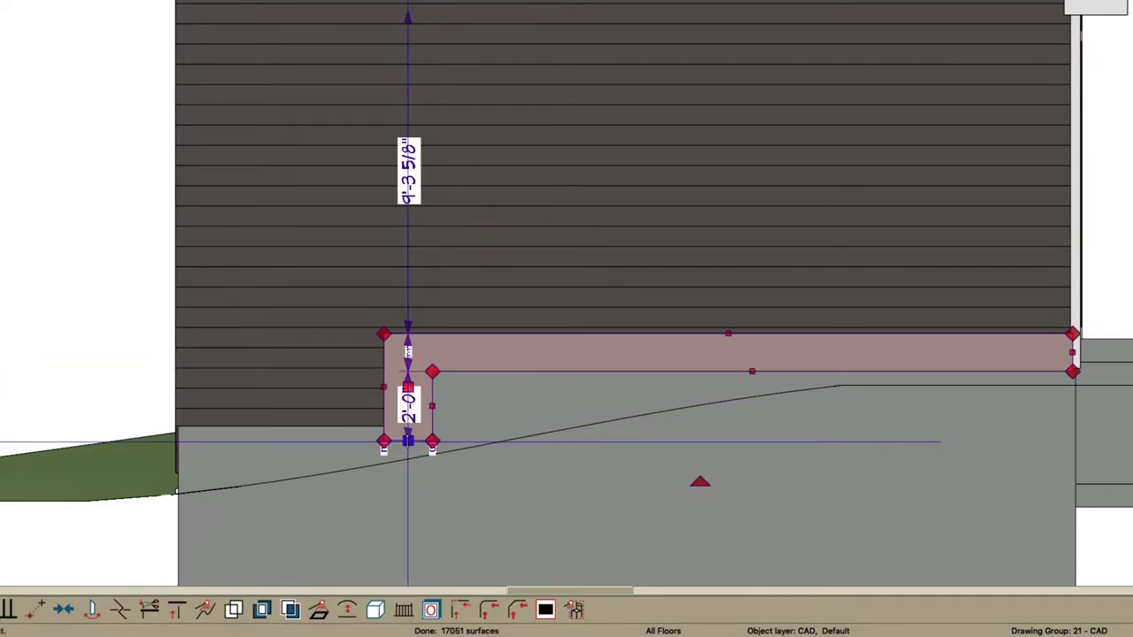
left_click(380, 403)
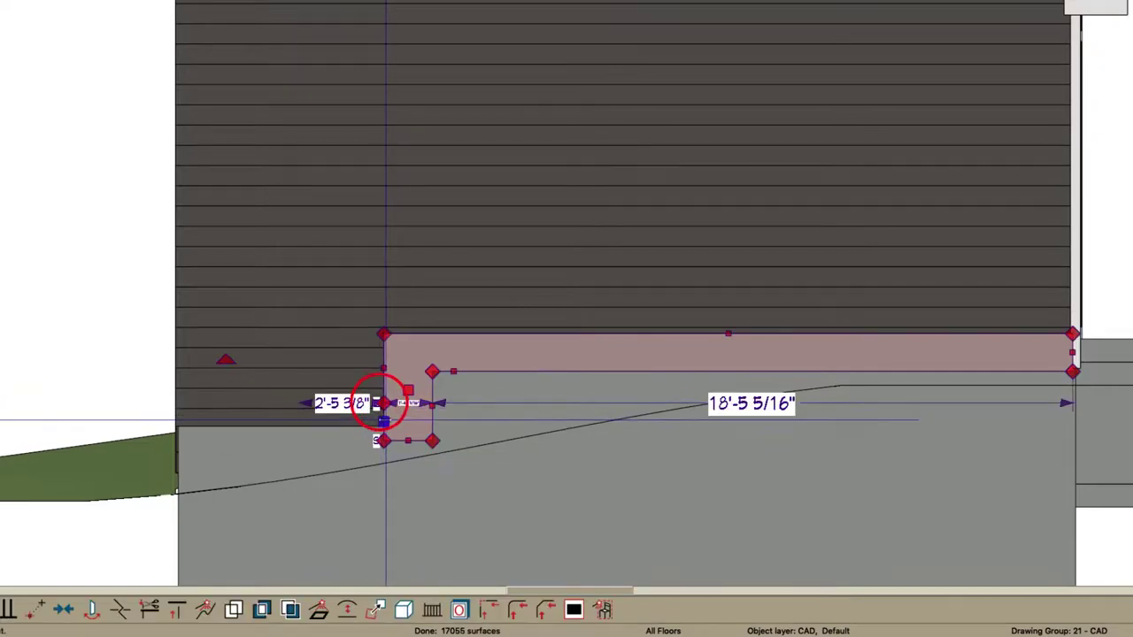
left_click_drag(381, 403, 169, 428)
Step: Align the stepped solid's upper band with the bottom of the front corner board and set its height to 9.25"
scroll(681, 354, "up", 1)
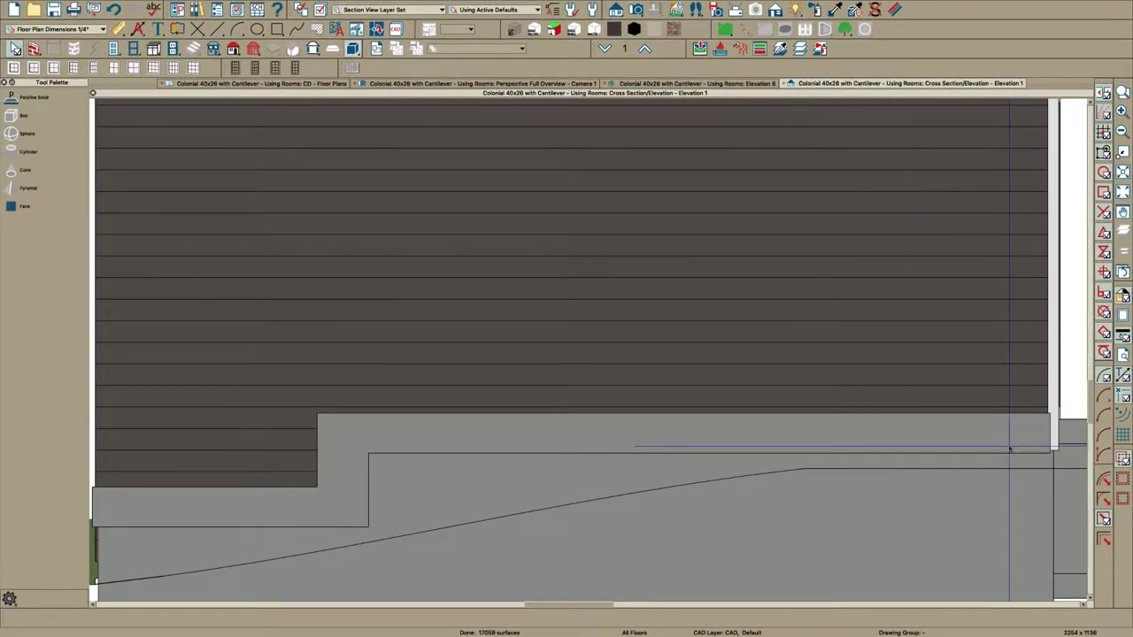
left_click(1014, 448)
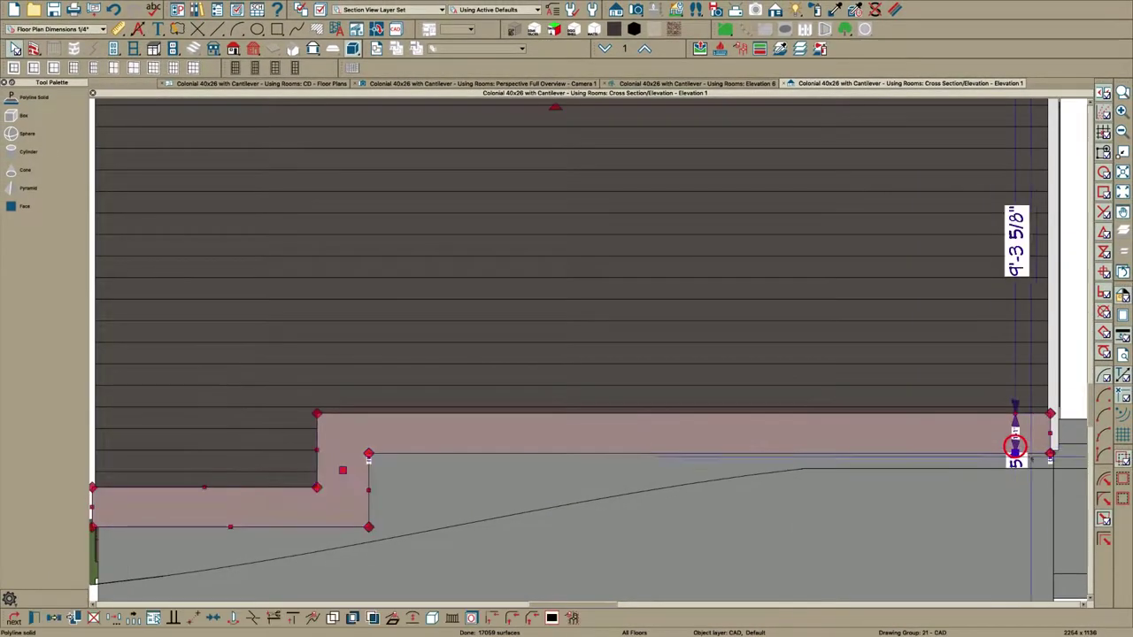
scroll(1015, 445, "up", 3)
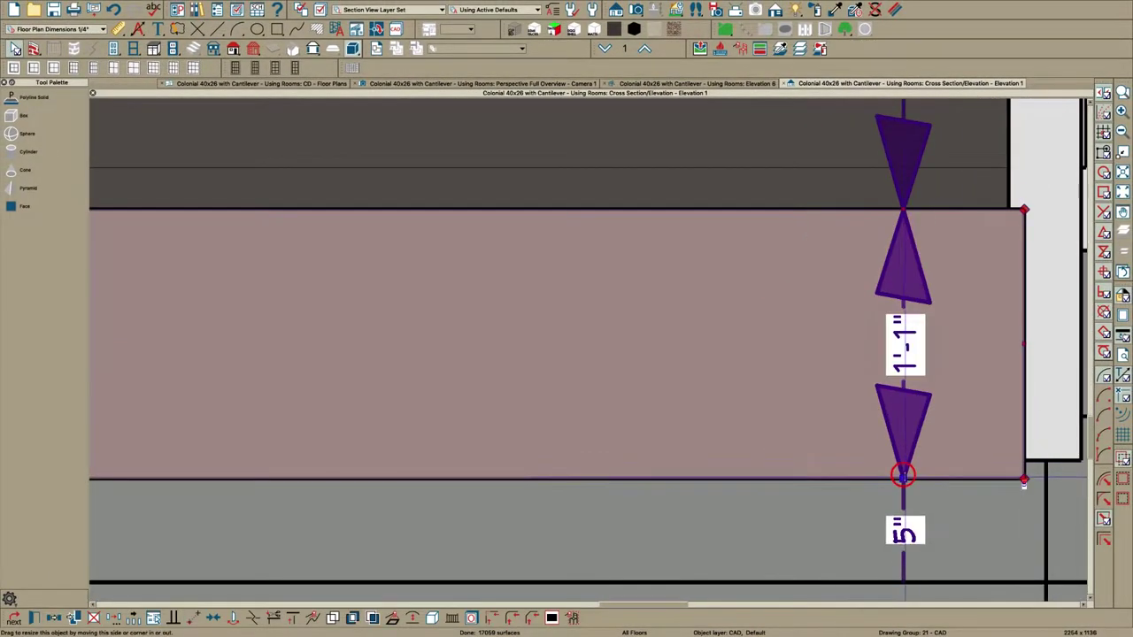
left_click_drag(902, 475, 911, 458)
scroll(915, 485, "down", 2)
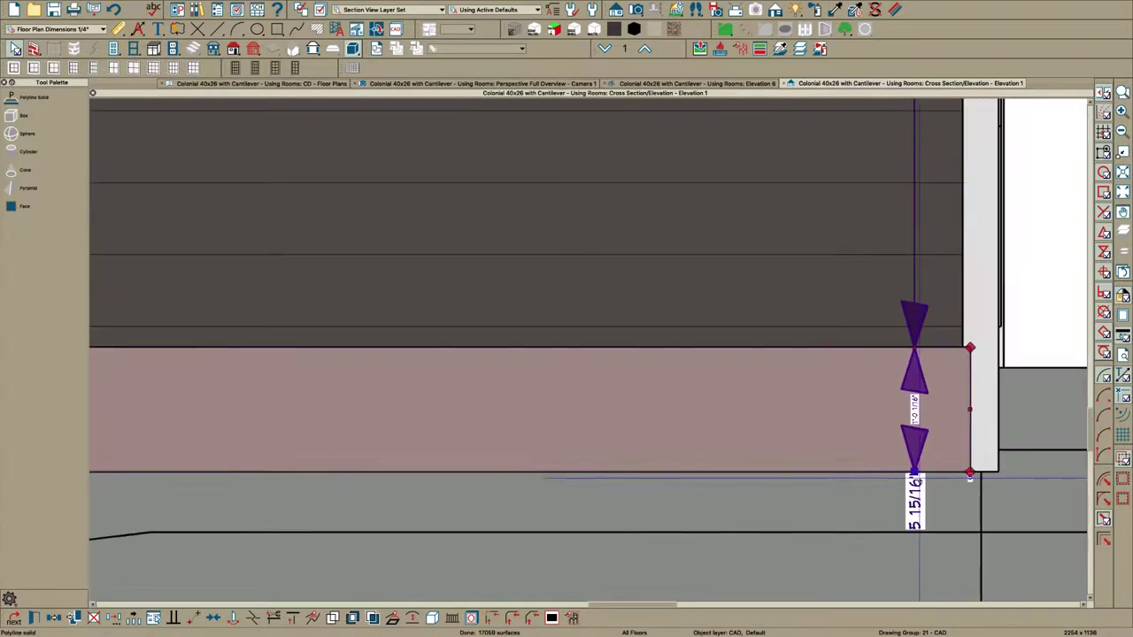
key("super+z")
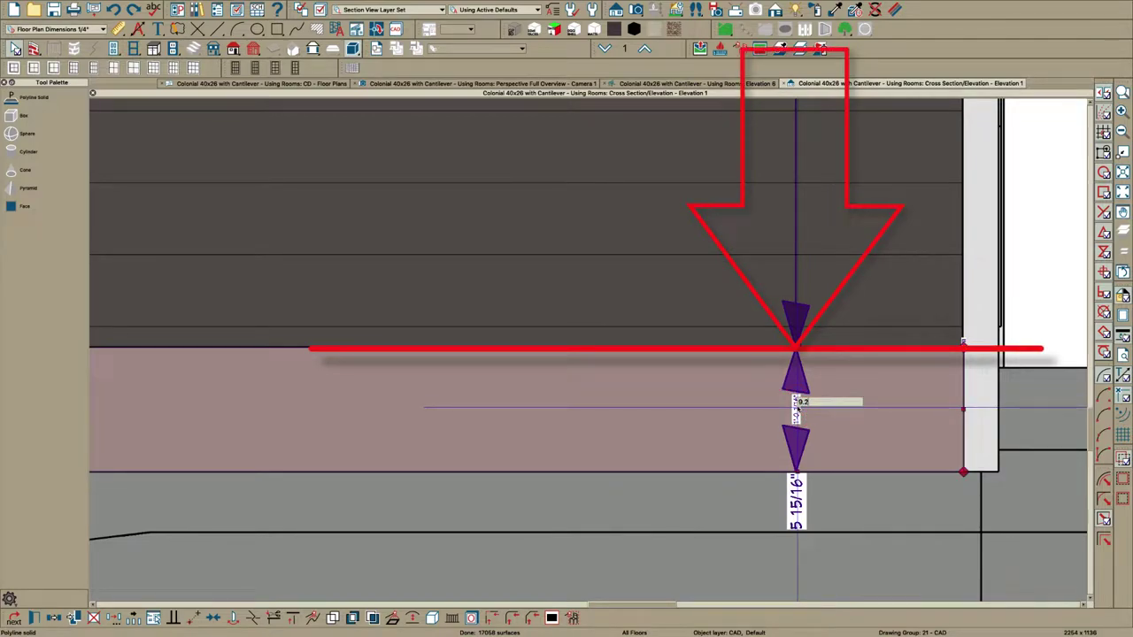
key("super+y")
key("Escape")
scroll(887, 411, "down", 4)
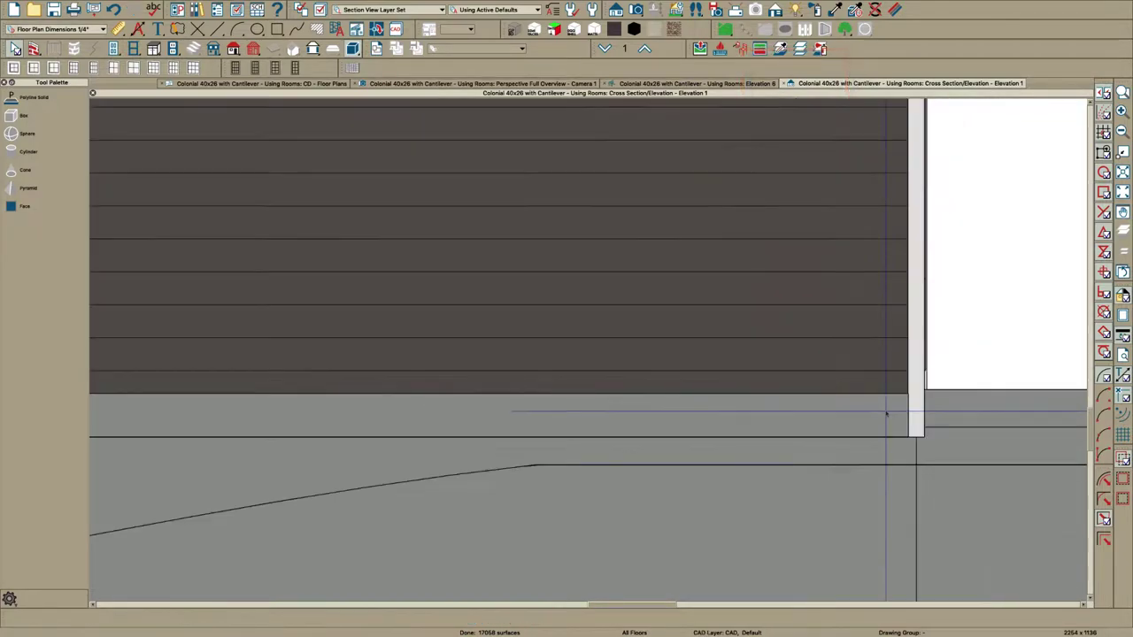
Step: Narrow the vertical leg at the solid's step to match the upper band's width
scroll(892, 414, "up", 5)
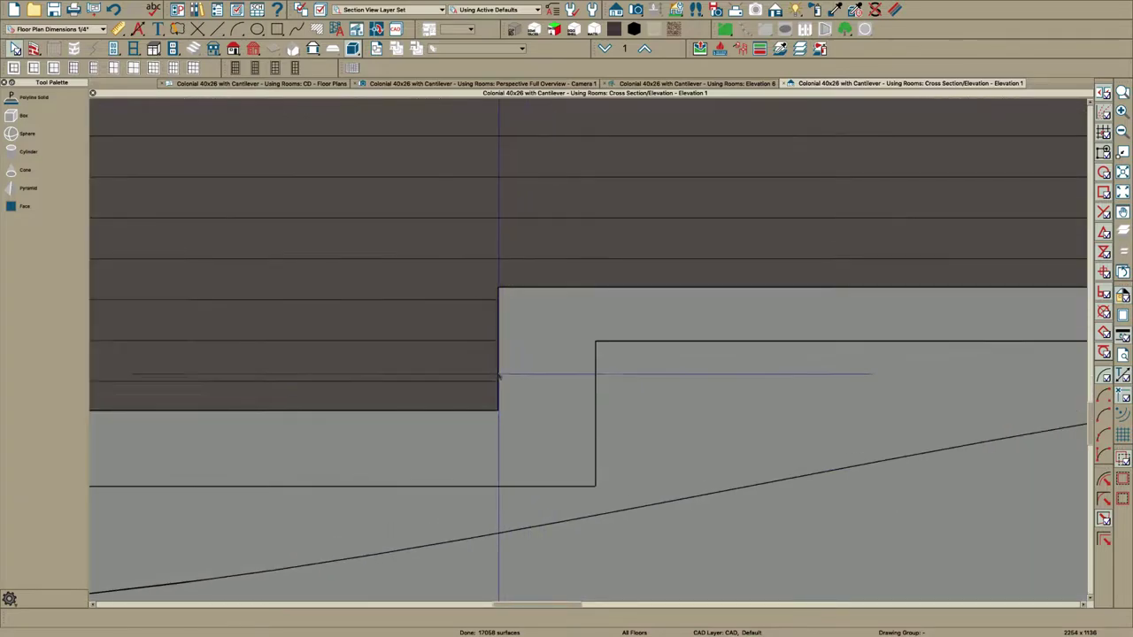
left_click(501, 374)
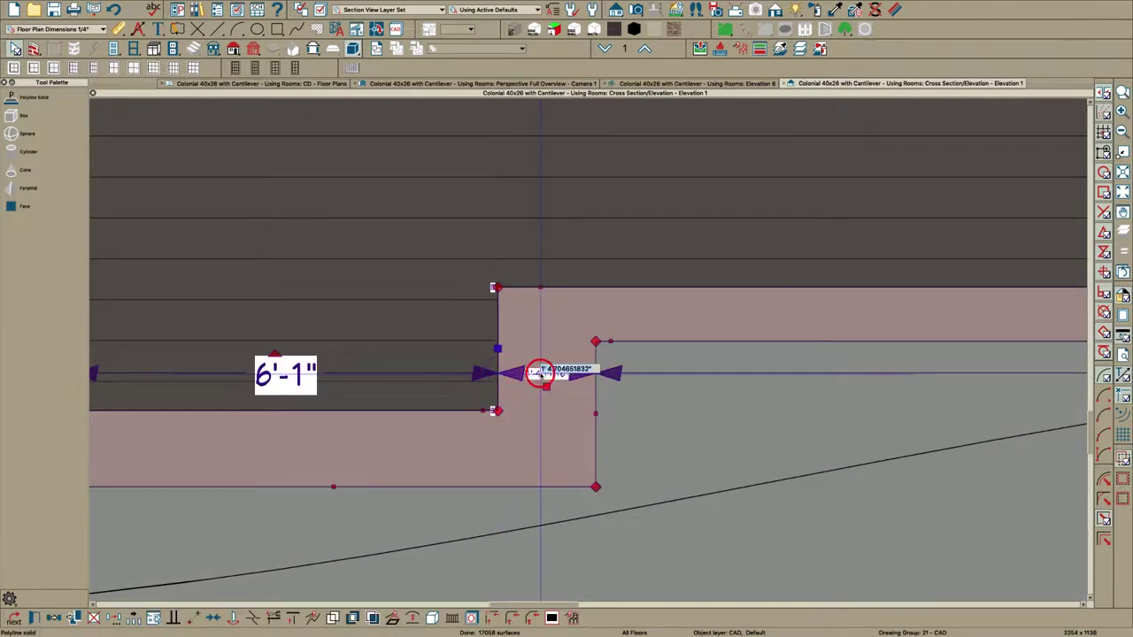
left_click_drag(497, 373, 541, 374)
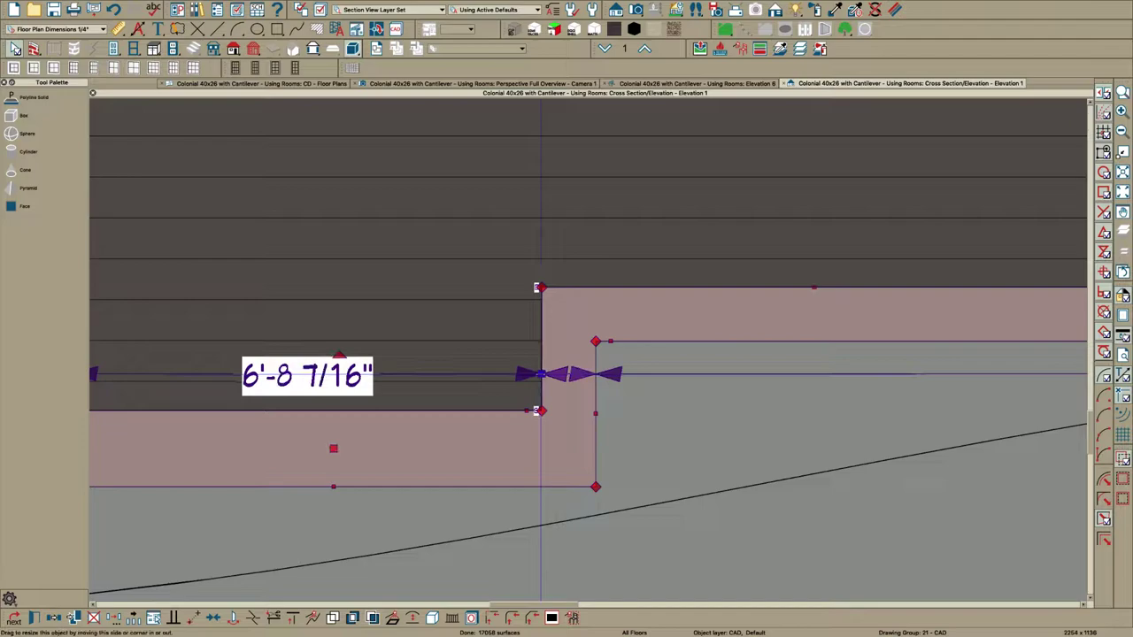
scroll(566, 384, "down", 1)
Step: Set the height of the stepped solid's lower band to 9.25"
left_click(437, 407)
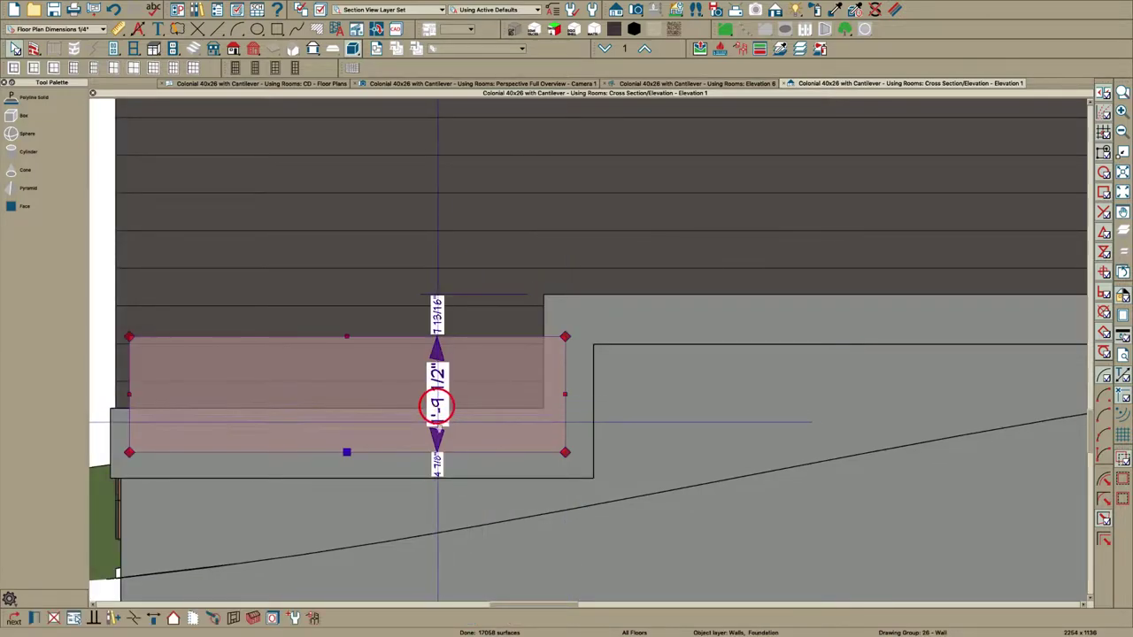
left_click(478, 414)
left_click(477, 416)
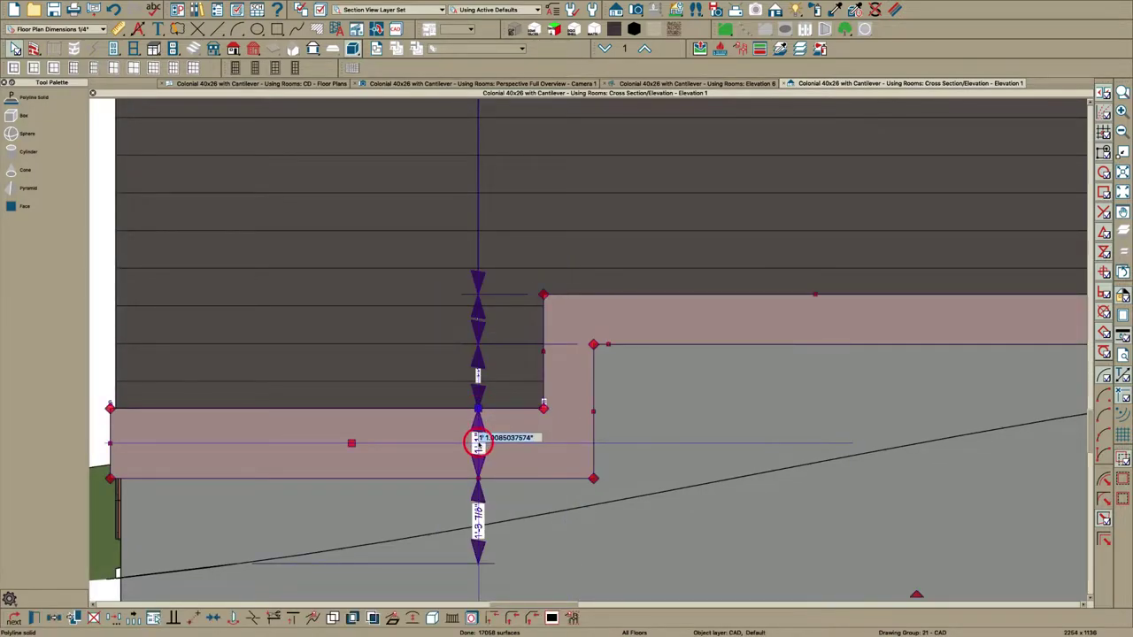
type("9.25")
key("Return")
key("Escape")
scroll(543, 395, "down", 2)
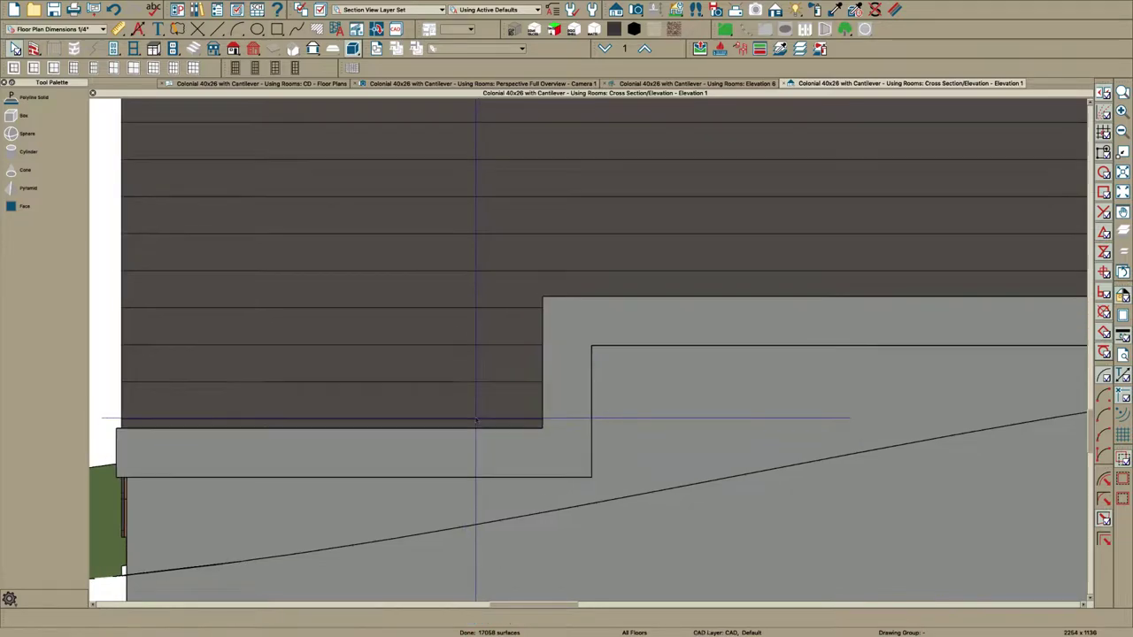
Step: In the perspective view, apply the house's white trim material to the stepped solid and check it from another angle
left_click(554, 84)
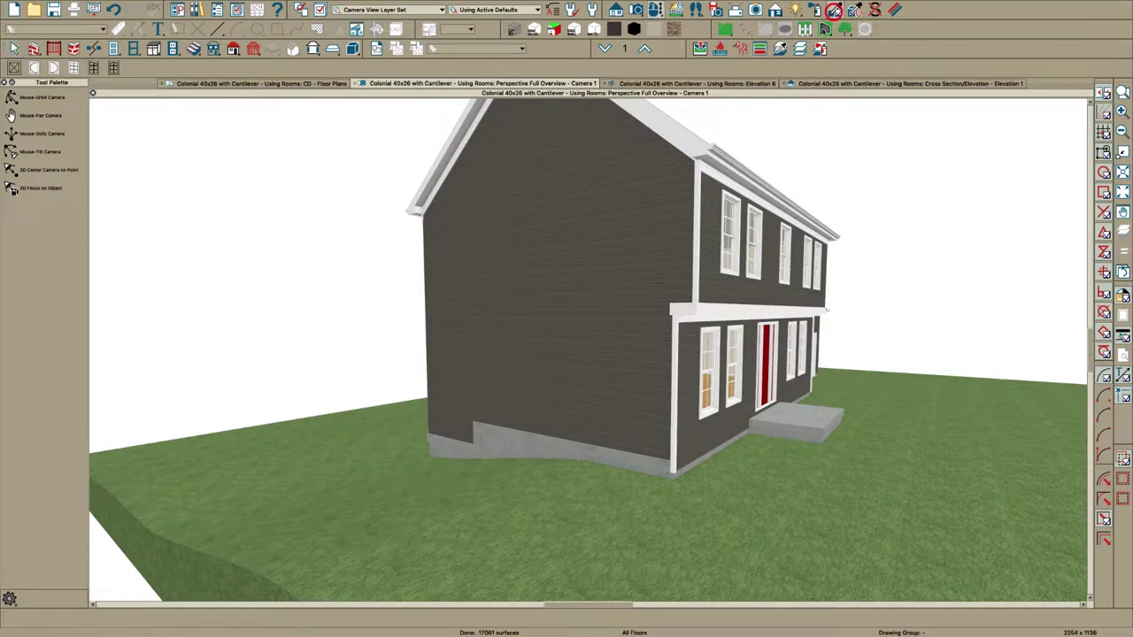
left_click(643, 461)
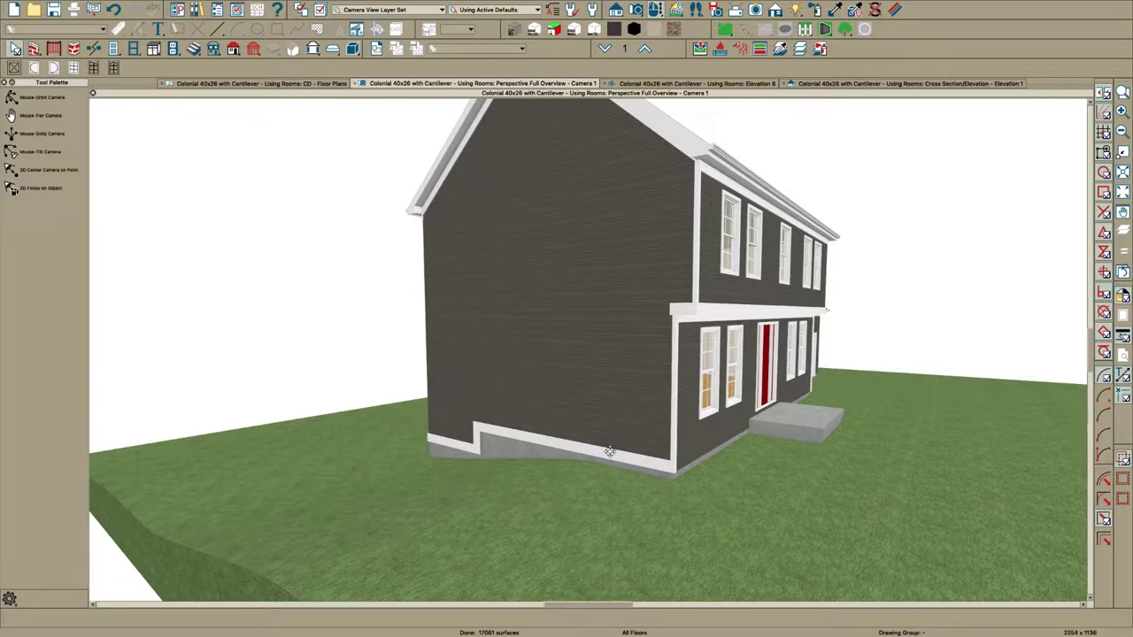
left_click_drag(497, 428, 501, 415)
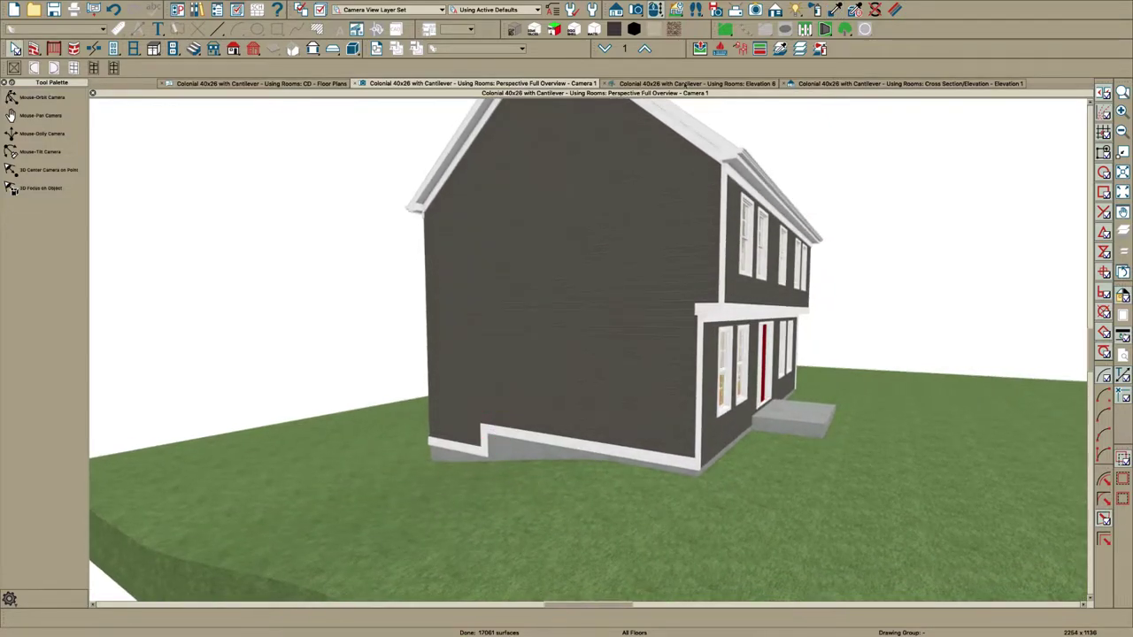
Step: Close the existing Elevation 6 detail and create a new CAD detail from the side elevation view
left_click(714, 85)
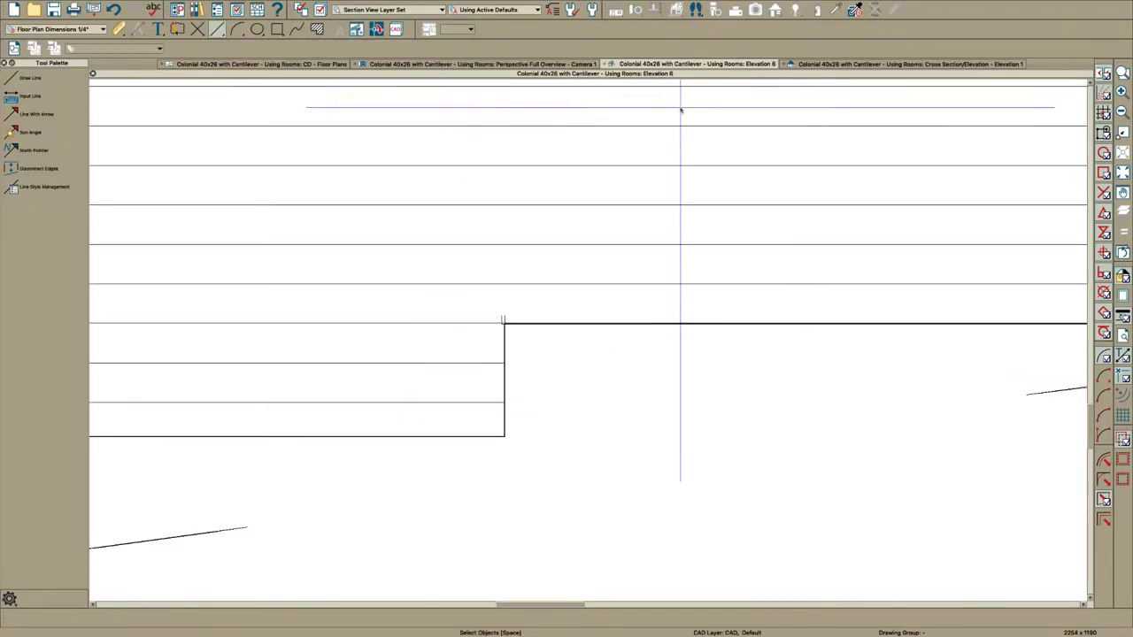
key("super+w")
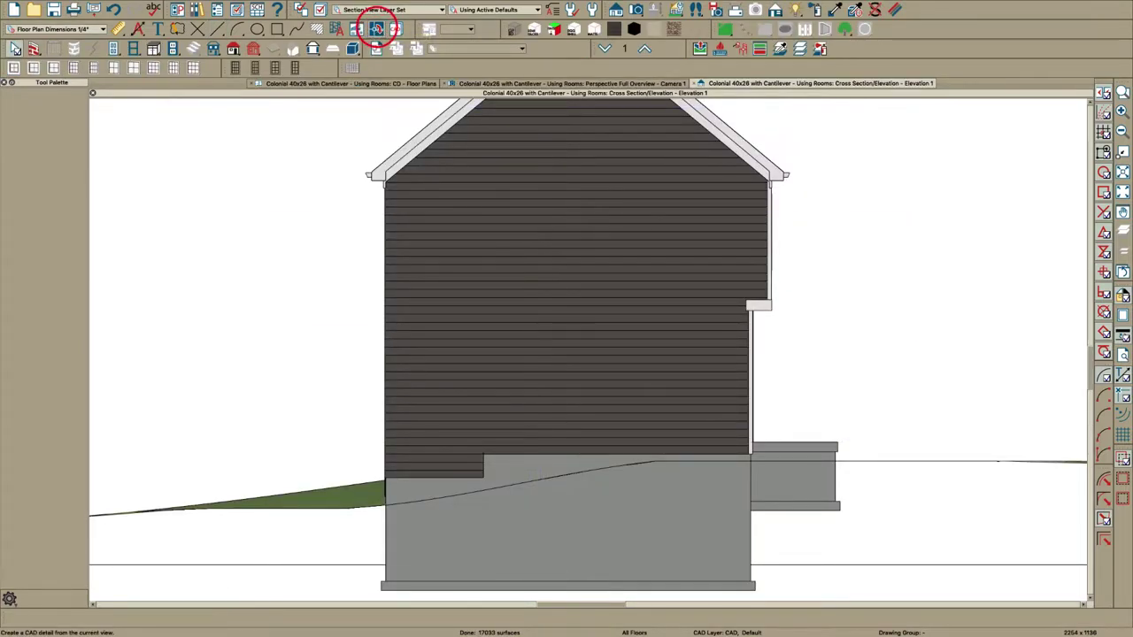
left_click(377, 29)
Step: Draw a rectangular polyline from the bottom inner corner of the front corner board, ending at X -15 1/4", Y 9 1/4" relative
scroll(687, 455, "up", 8)
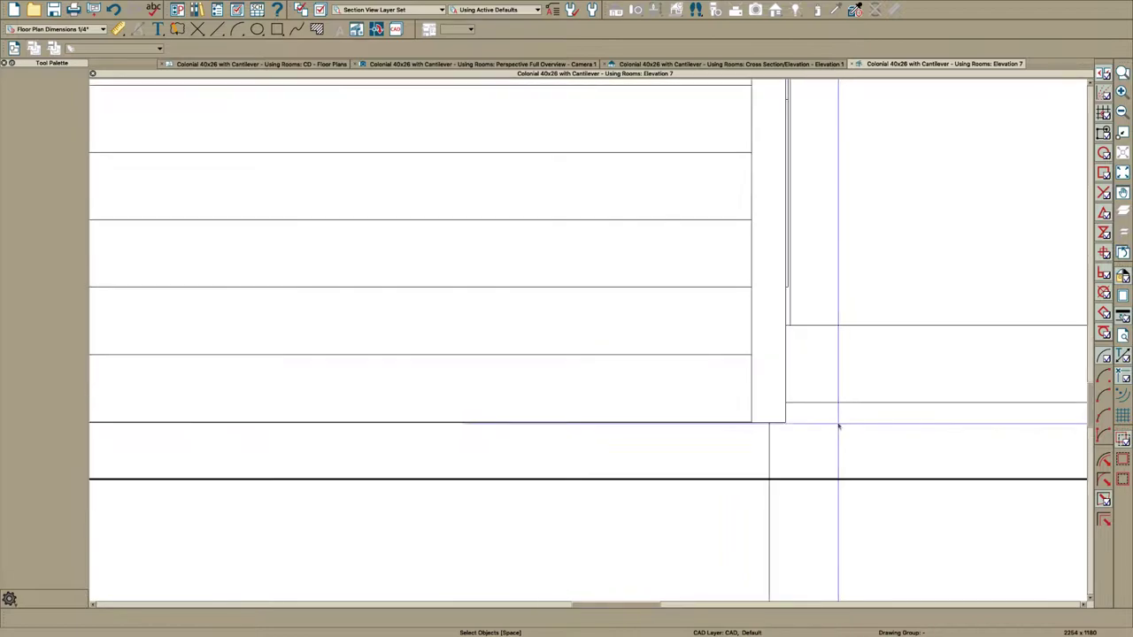
scroll(838, 426, "up", 4)
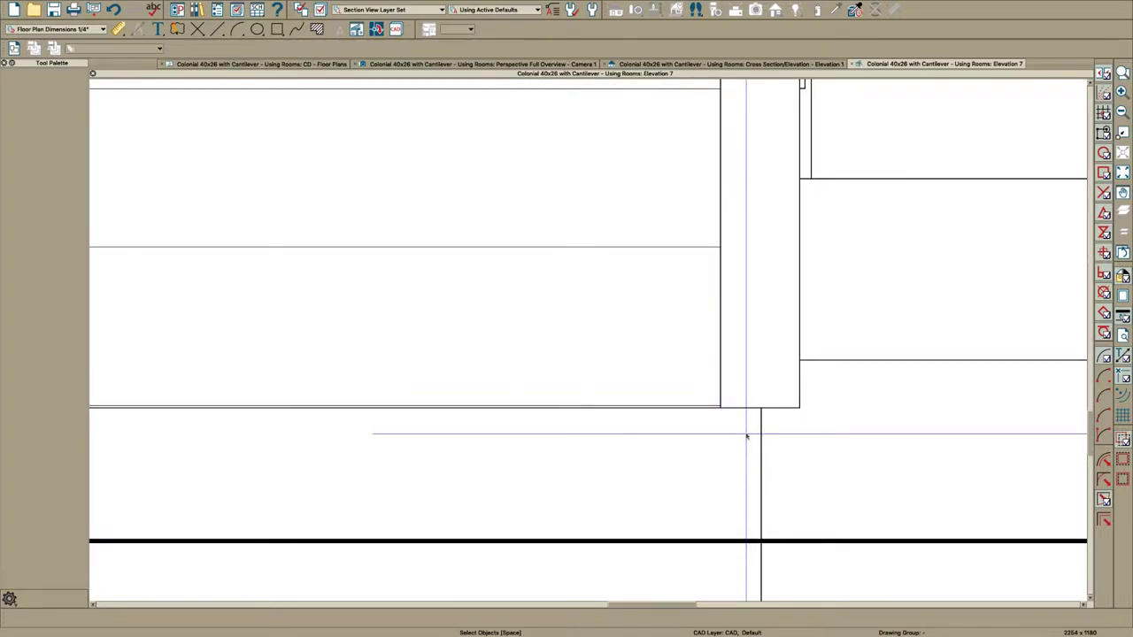
key("r")
left_click_drag(725, 407, 374, 222)
key("Tab")
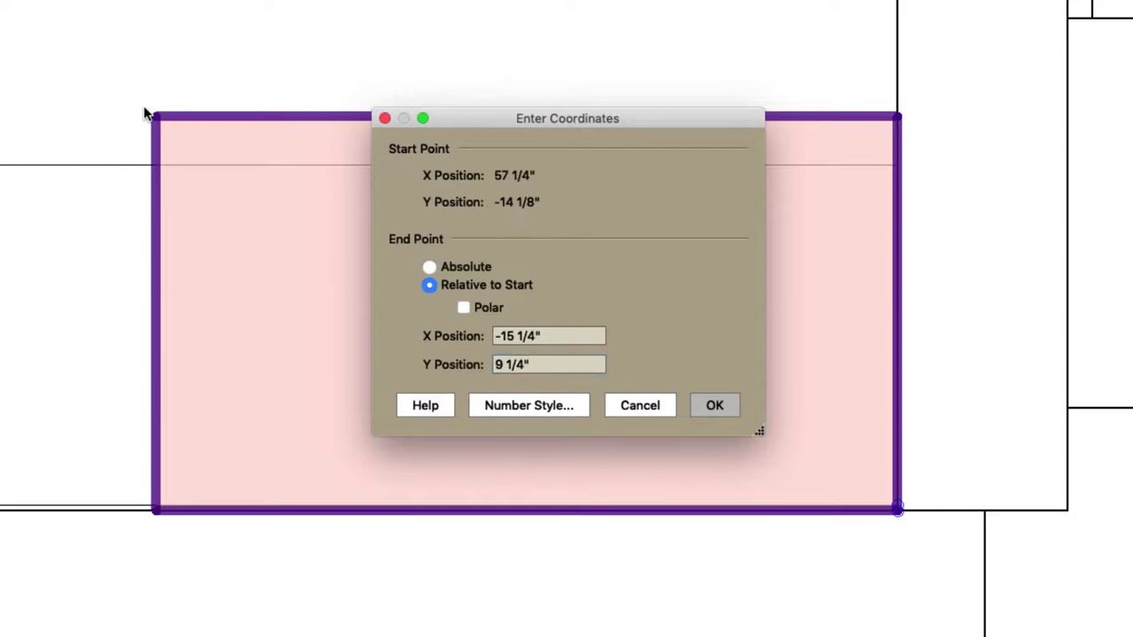
key("Return")
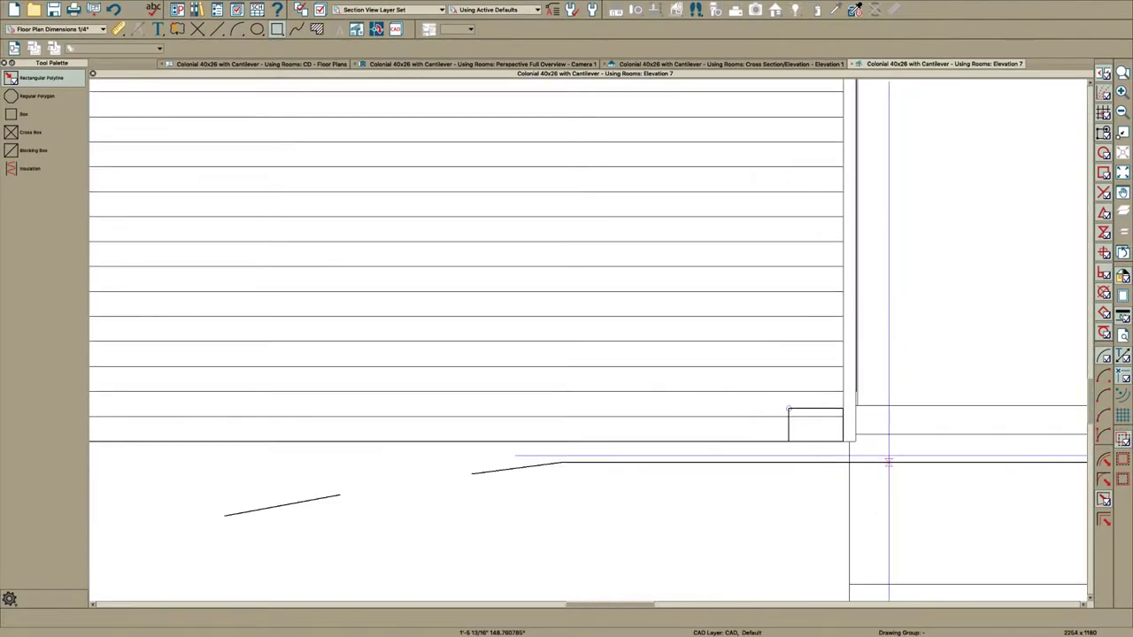
Step: Extend the rectangle's far end along the bottom of the siding until it passes the foundation step
left_click(787, 425)
left_click_drag(788, 425, 253, 421)
scroll(265, 424, "up", 5)
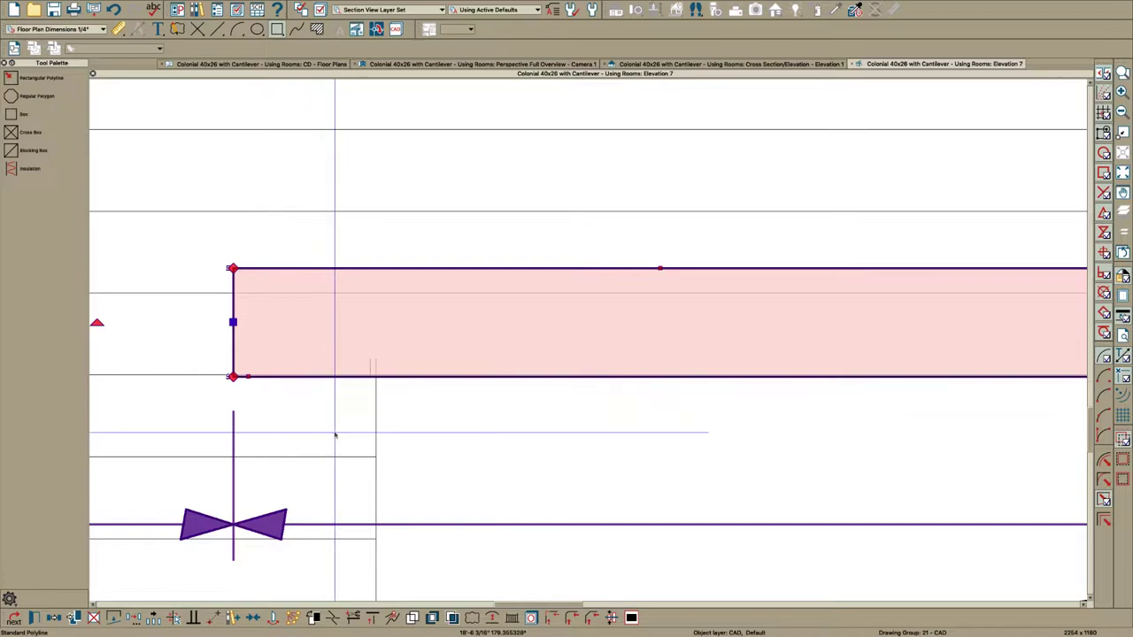
Step: Break the polyline's lower edge near the foundation step and pull that section down below the lower siding edge
left_click(392, 377)
scroll(475, 401, "down", 3)
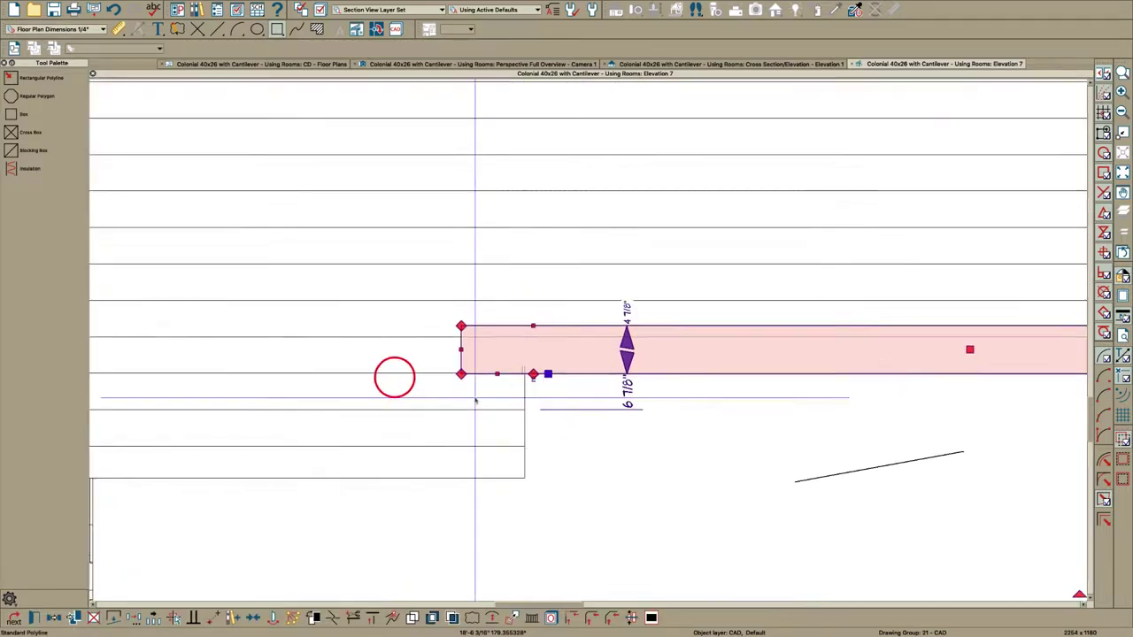
scroll(475, 401, "up", 2)
left_click_drag(501, 368, 509, 515)
scroll(531, 461, "up", 2)
Step: Position the inner vertical edge of the dropped section 1" beyond the siding's vertical edge at the foundation step
left_click(553, 432)
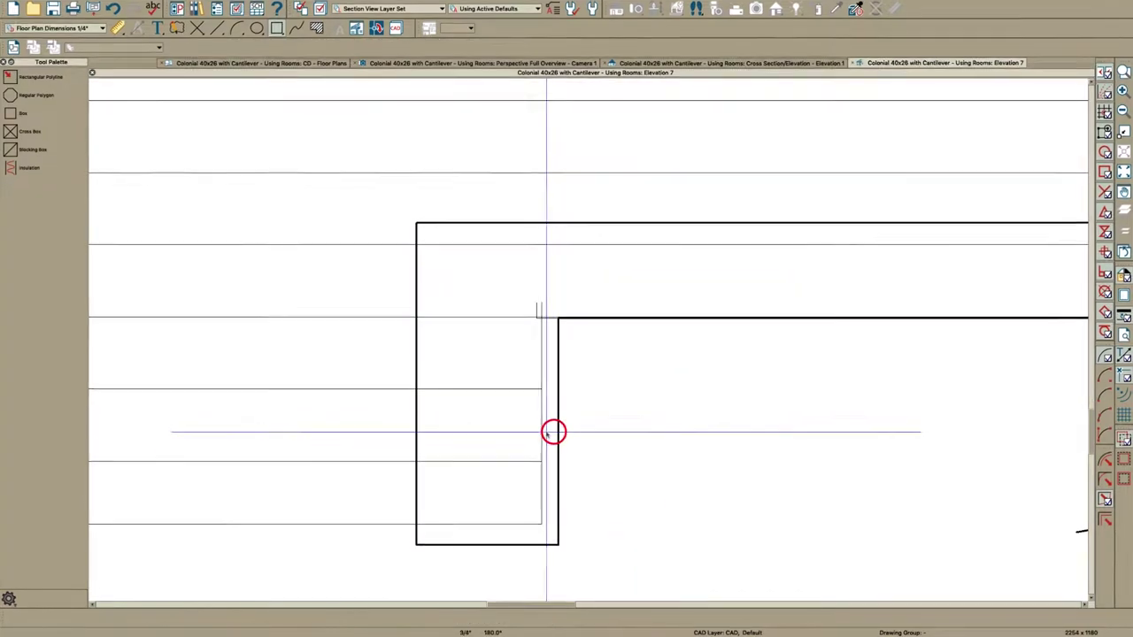
left_click(556, 432)
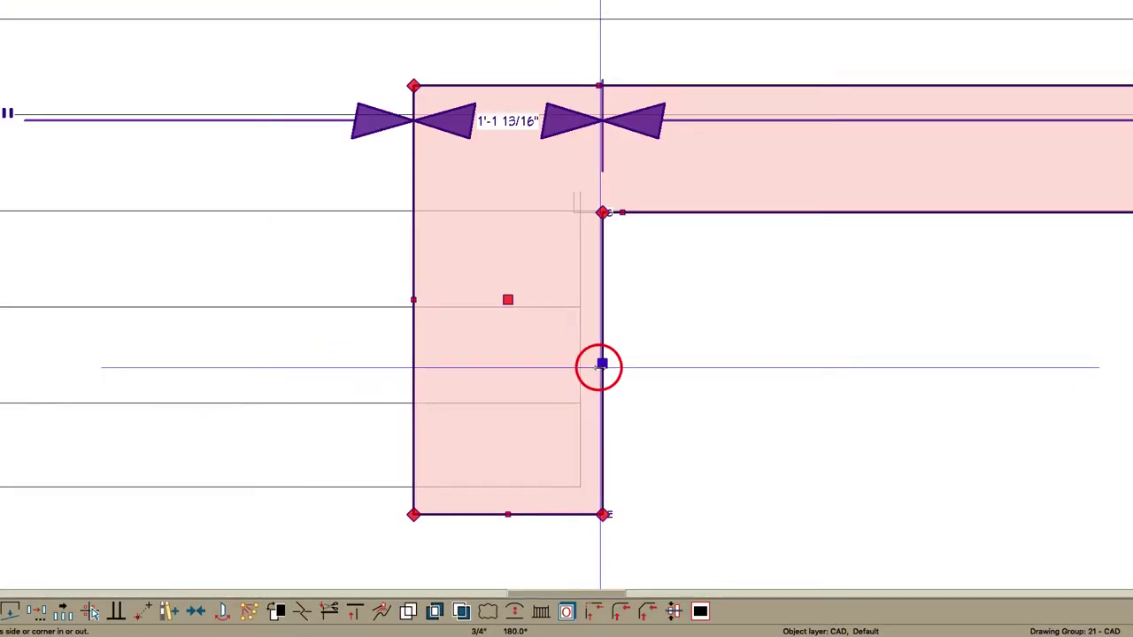
mouse_move(600, 367)
left_mouse_down()
mouse_move(581, 361)
mouse_move(596, 366)
left_mouse_up()
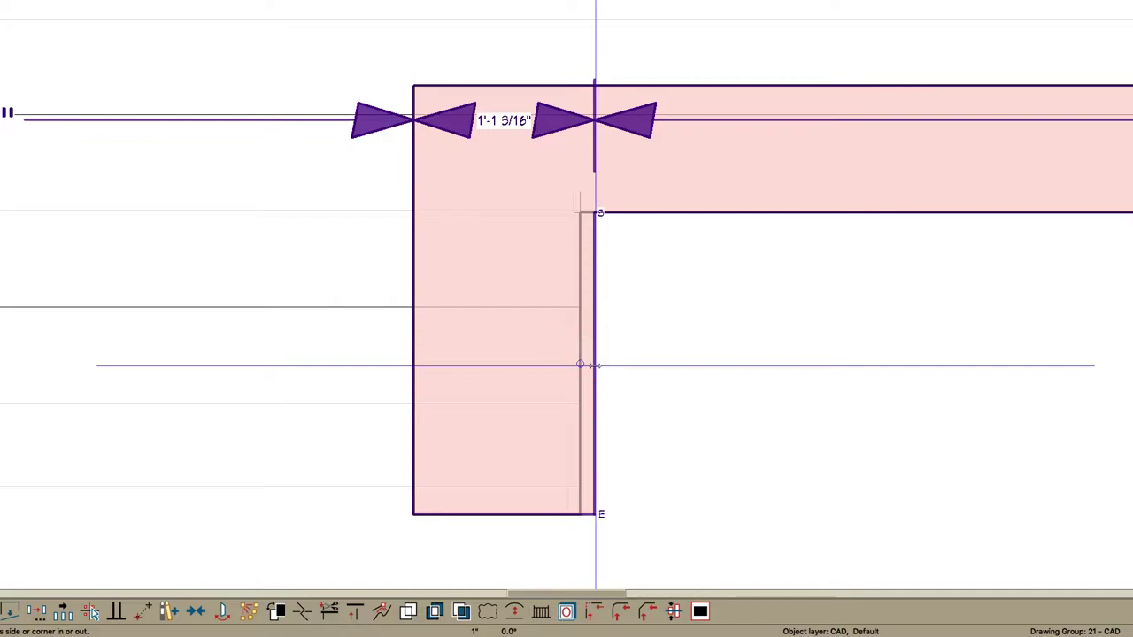
key("Tab")
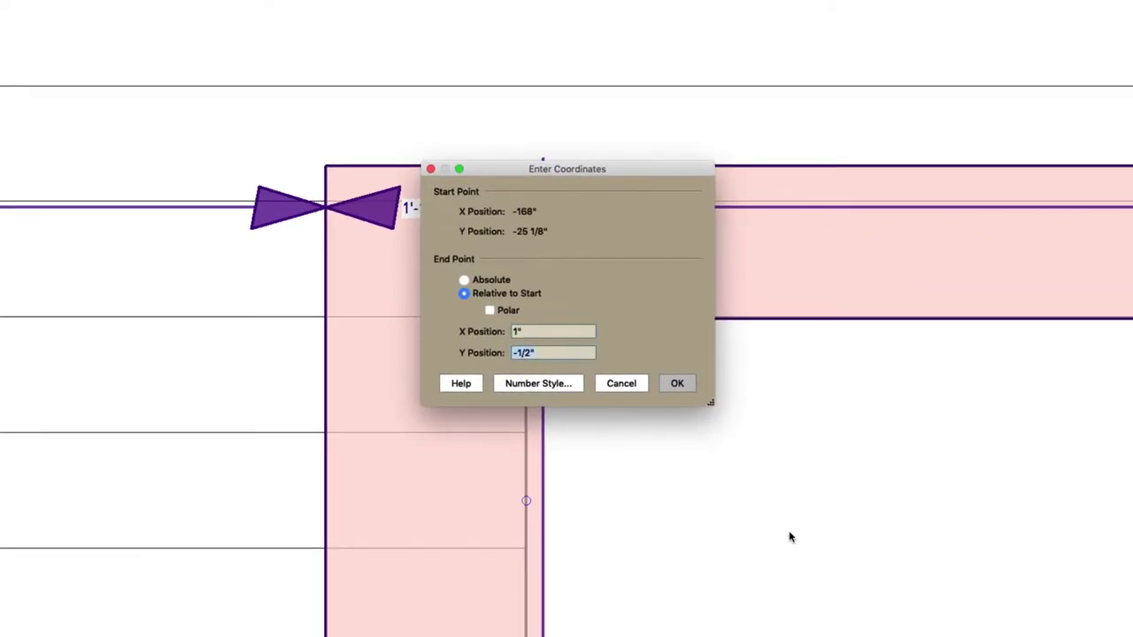
key("Return")
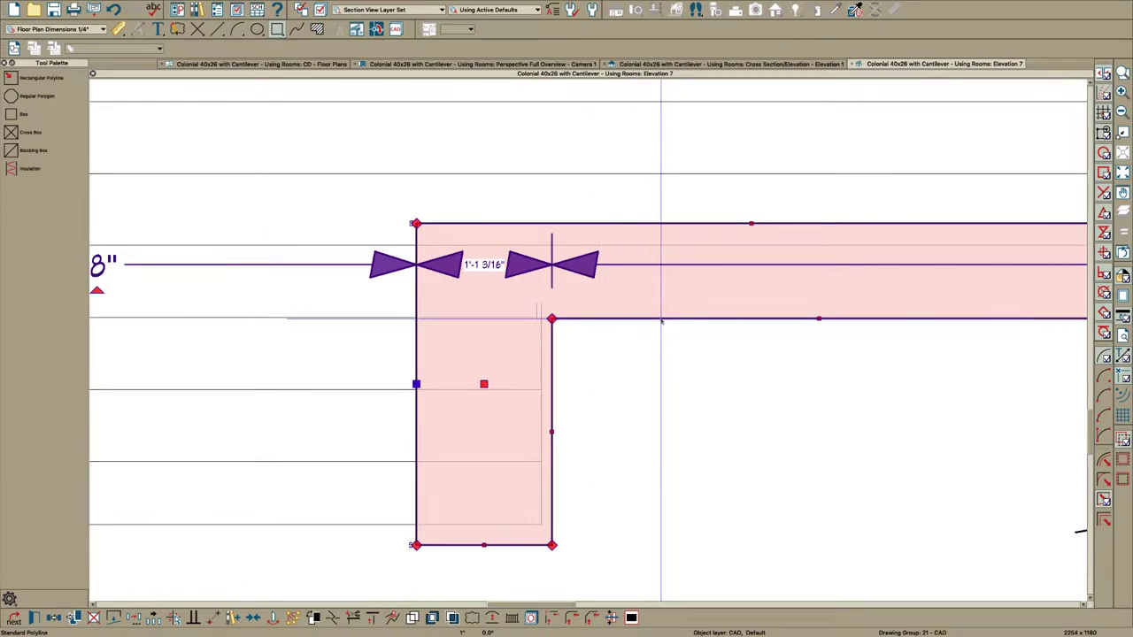
Step: Move the whole stepped polyline down with a Y delta of -1" relative to itself
left_click(661, 319)
key("Tab")
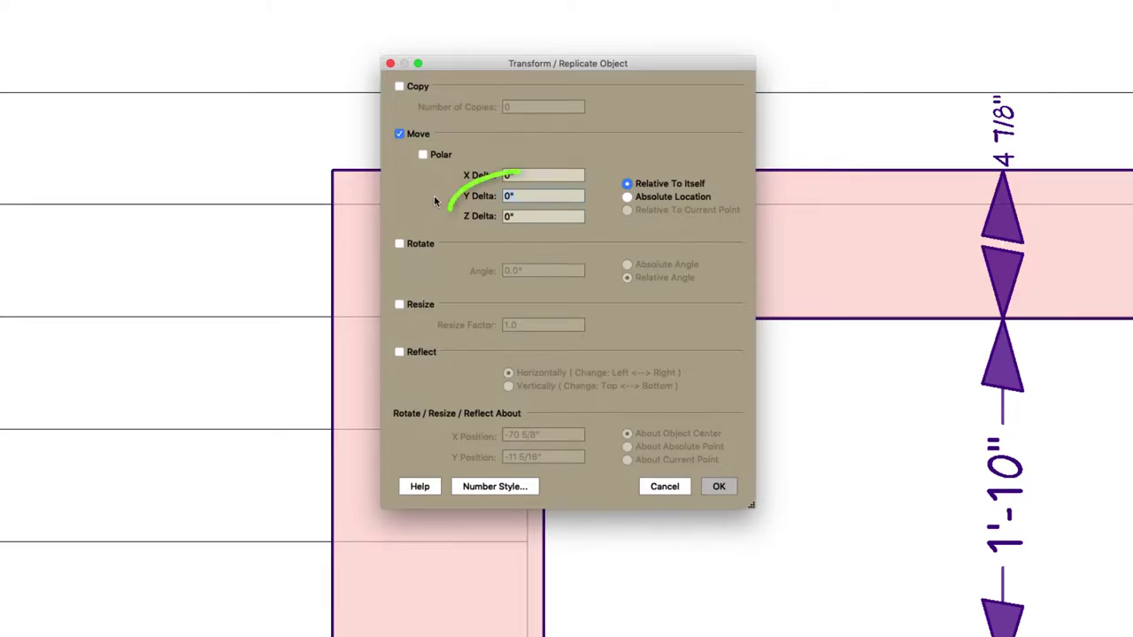
type("1")
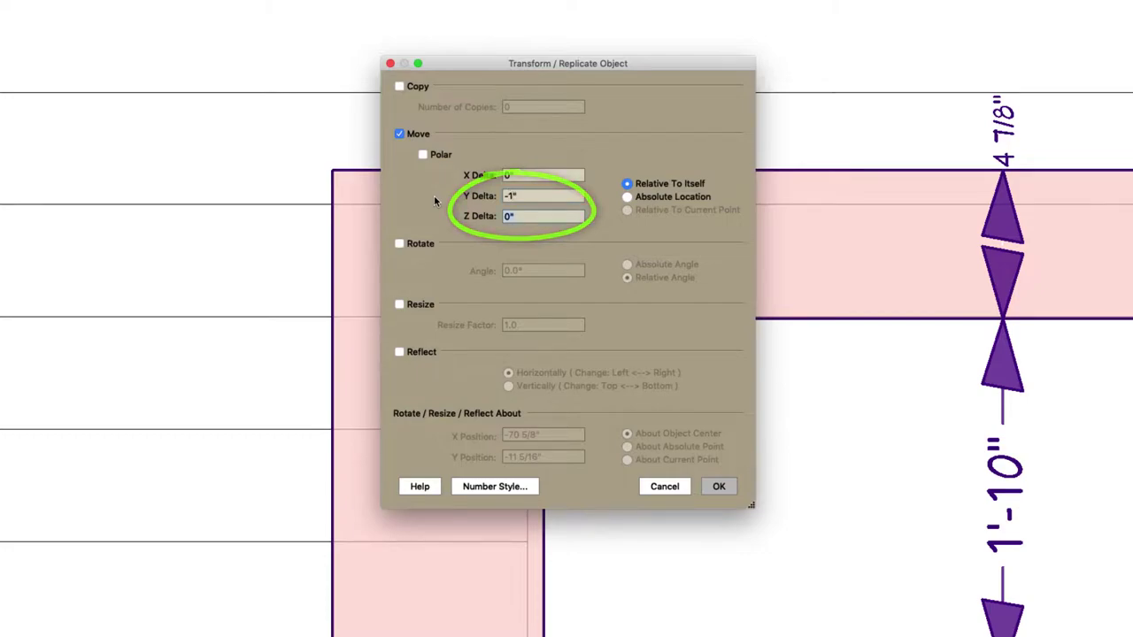
key("Return")
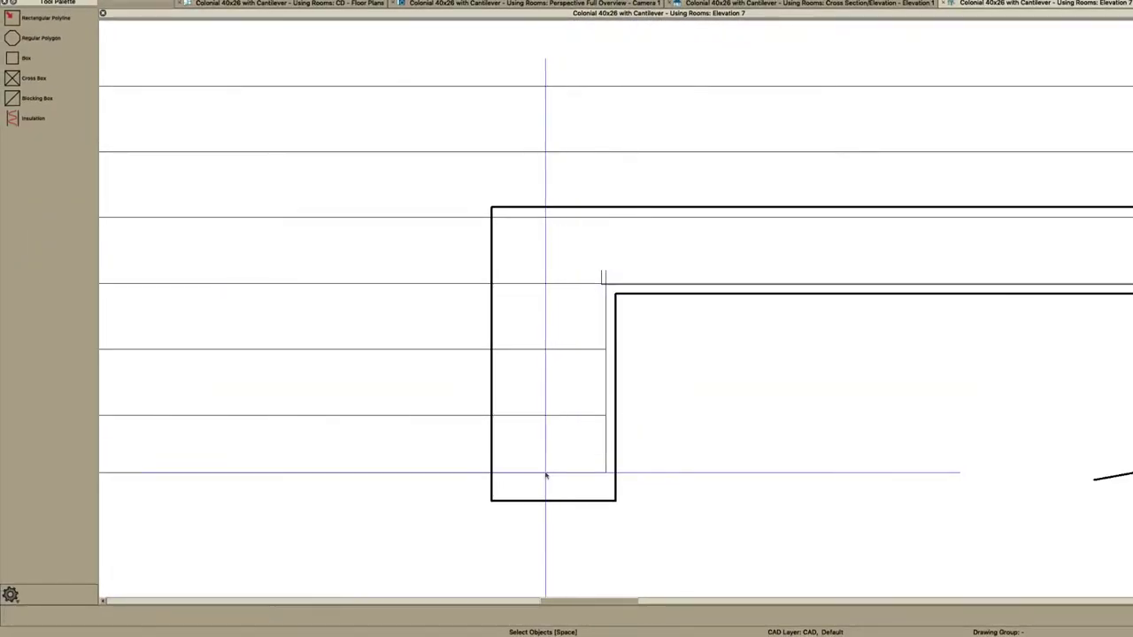
Step: Place the bottom edge of the polyline's dropped section 1" below the lowest edge of the siding
scroll(546, 477, "up", 3)
left_click(543, 500)
left_click_drag(566, 501, 571, 456)
key("Tab")
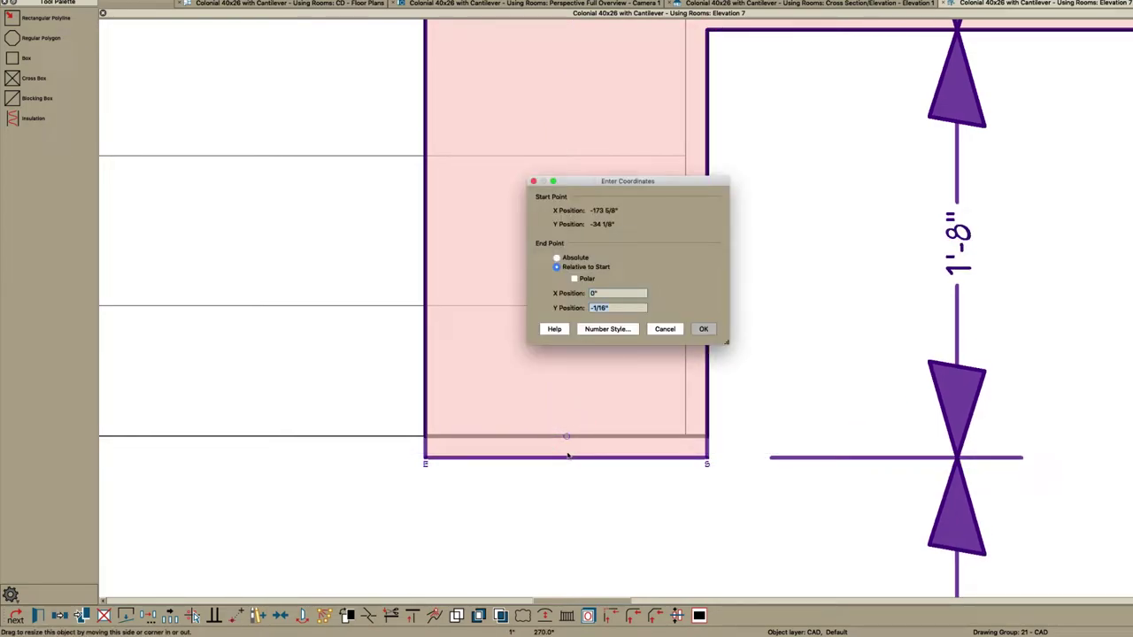
key("Return")
Step: Break the dropped section's outer vertical edge and extend its lower part along the siding to the far corner
scroll(660, 495, "down", 6)
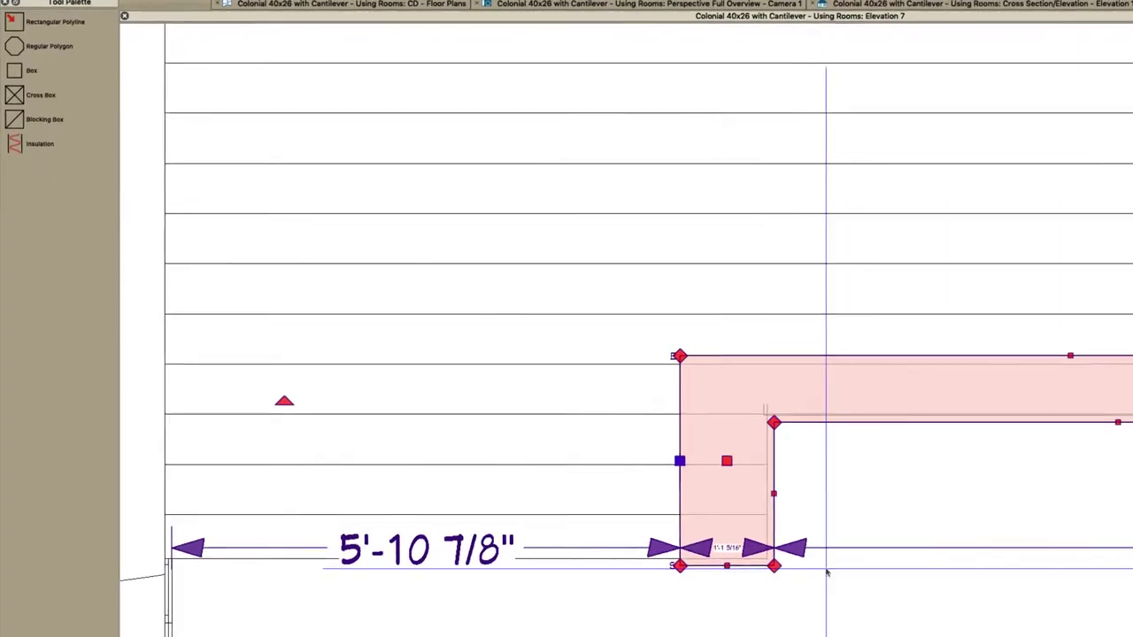
scroll(708, 491, "up", 1)
key("3")
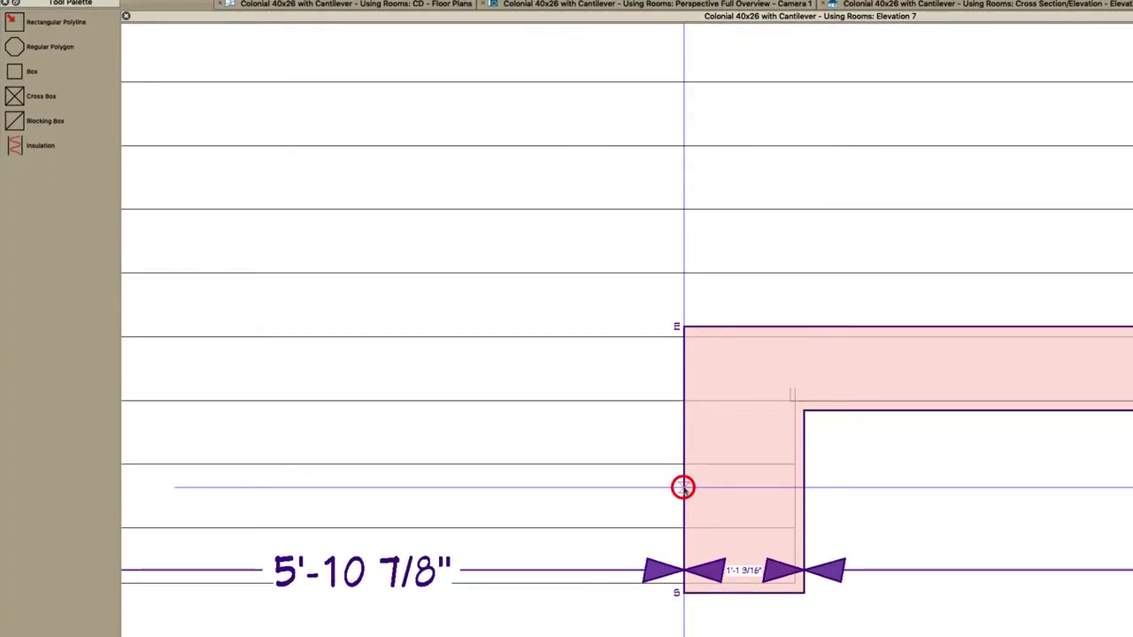
left_click(683, 488)
scroll(804, 502, "down", 4)
left_click_drag(748, 518, 470, 511)
scroll(612, 536, "up", 2)
left_click(586, 486)
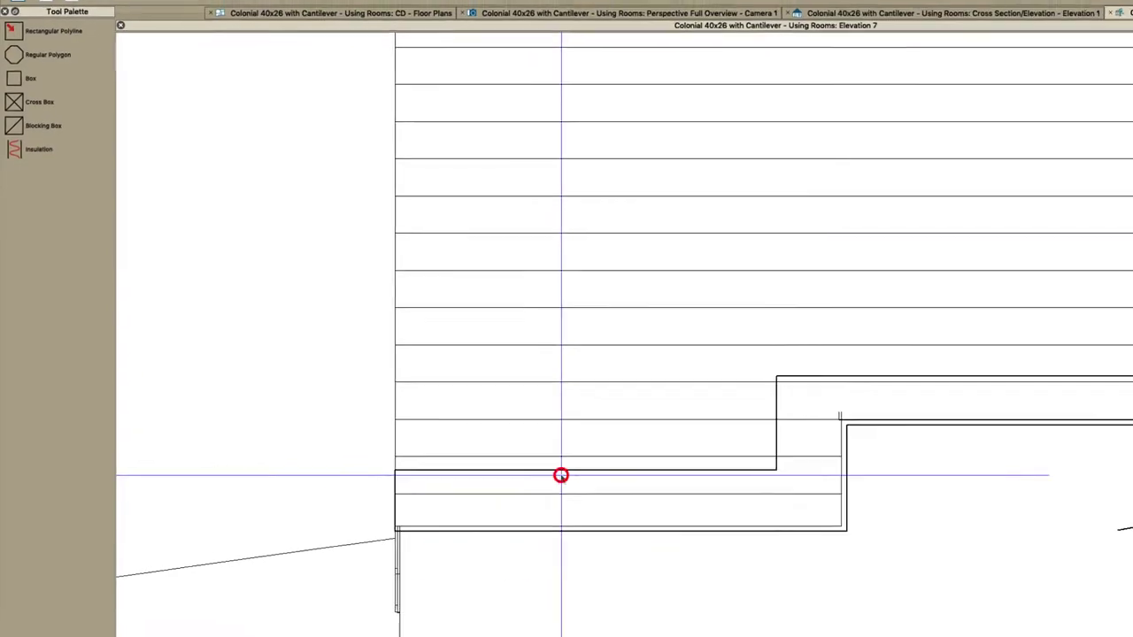
Step: Reduce the height of the polyline's lower run to the board height of the upper run
left_click(561, 472)
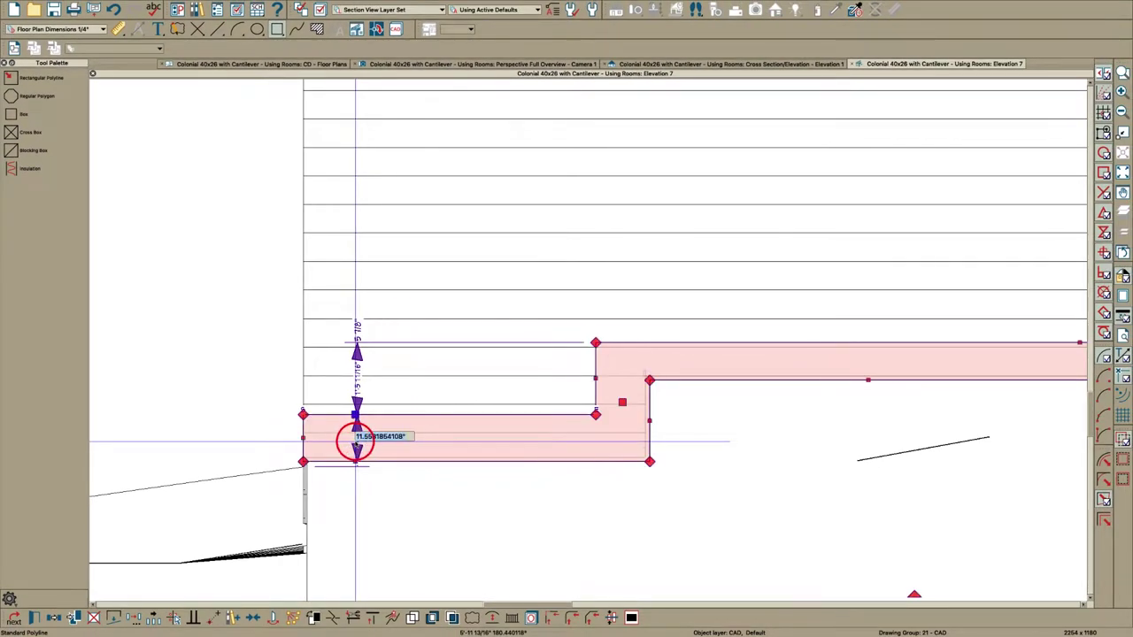
key("Return")
key("Escape")
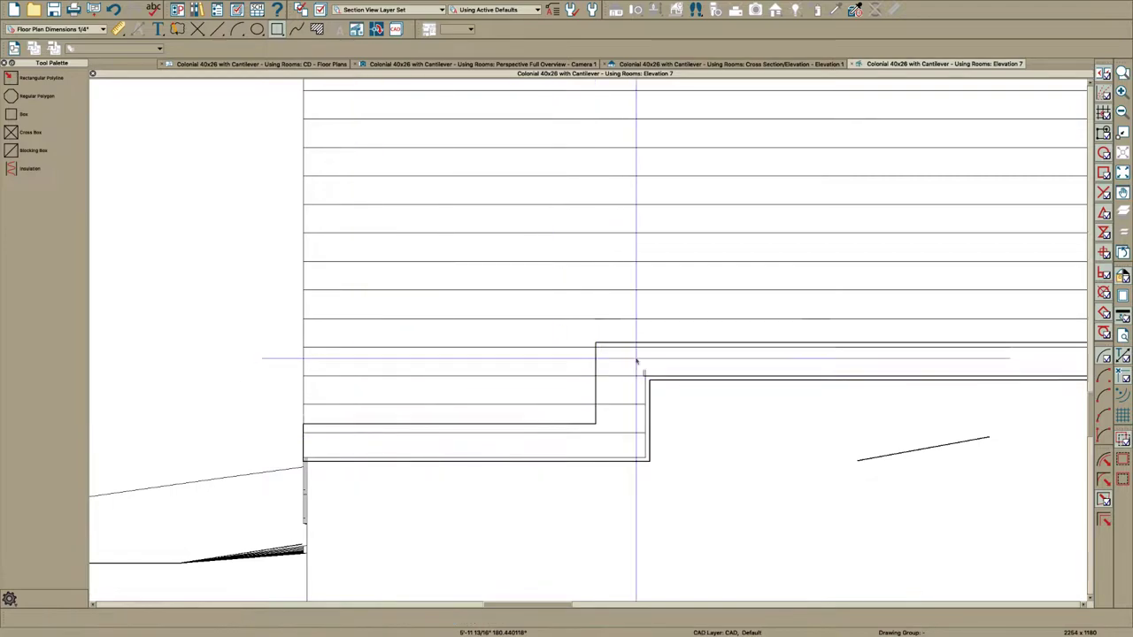
Step: Set the width of the vertical section joining the two runs to 9.25"
scroll(631, 388, "up", 2)
left_click(556, 395)
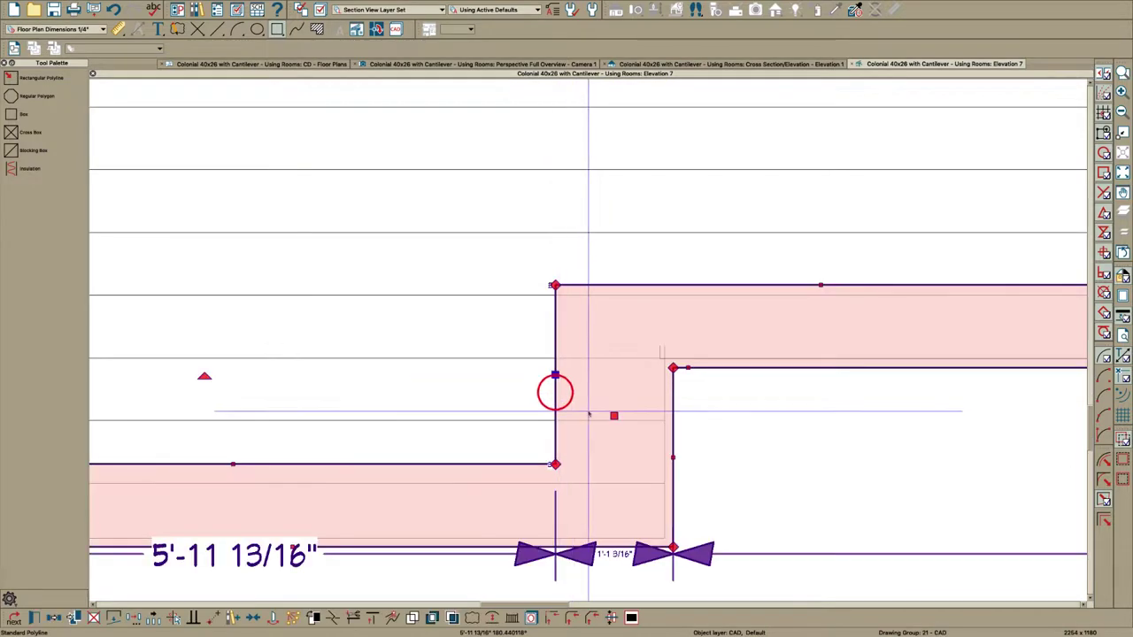
left_click(609, 561)
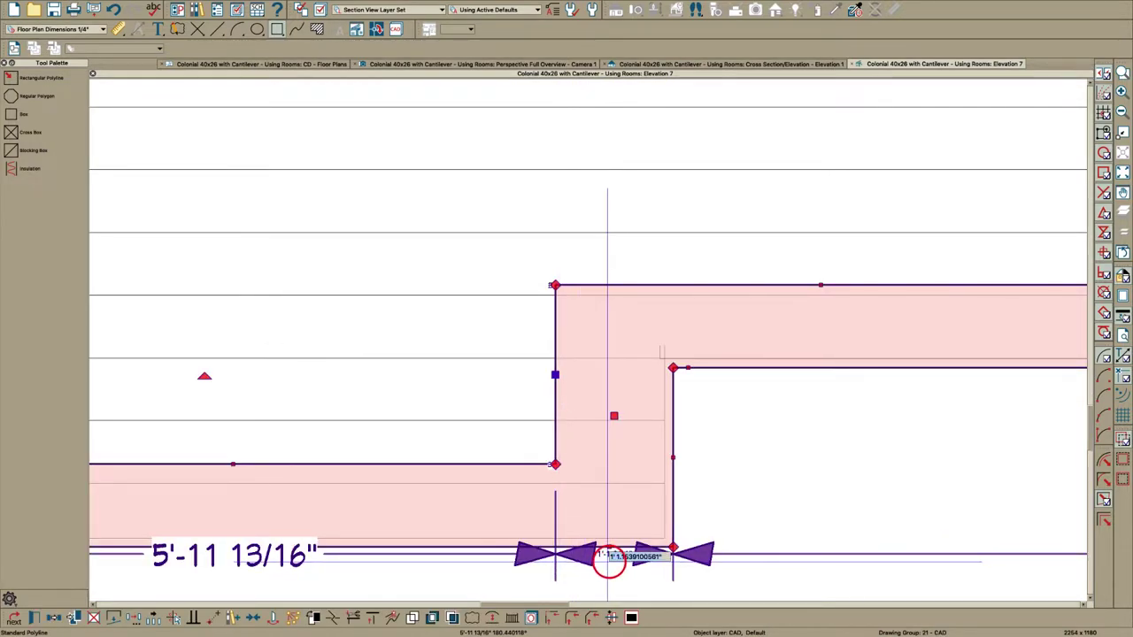
type("9.2")
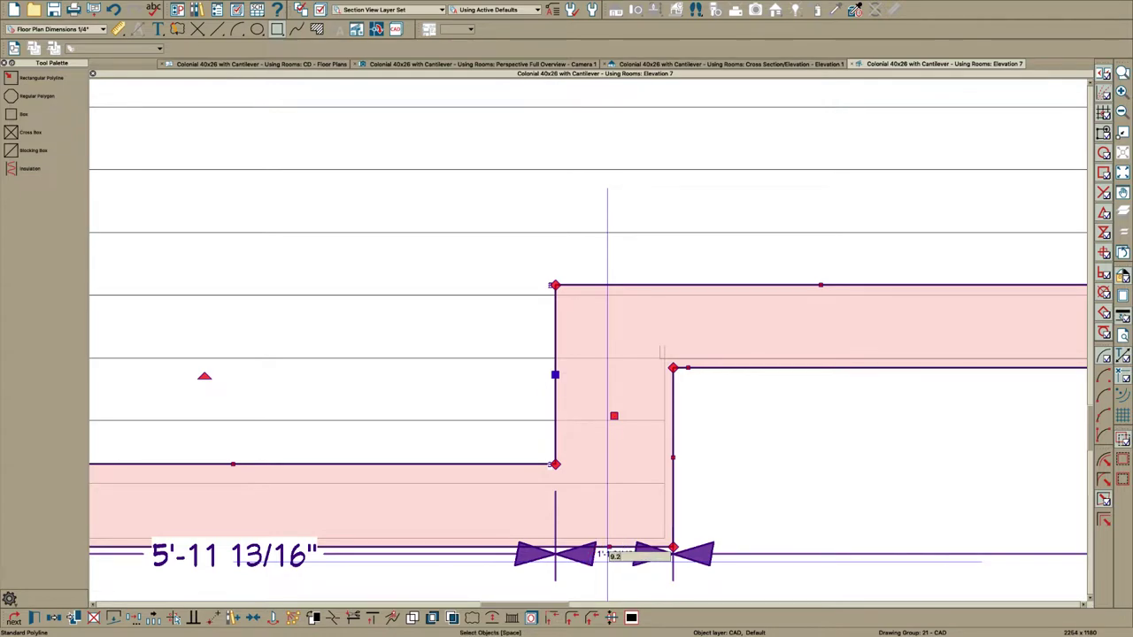
type("5")
key("Return")
key("Escape")
Step: Copy the stepped polyline from the CAD detail and paste it in the same position in the side elevation view
scroll(513, 424, "down", 3)
scroll(579, 431, "up", 1)
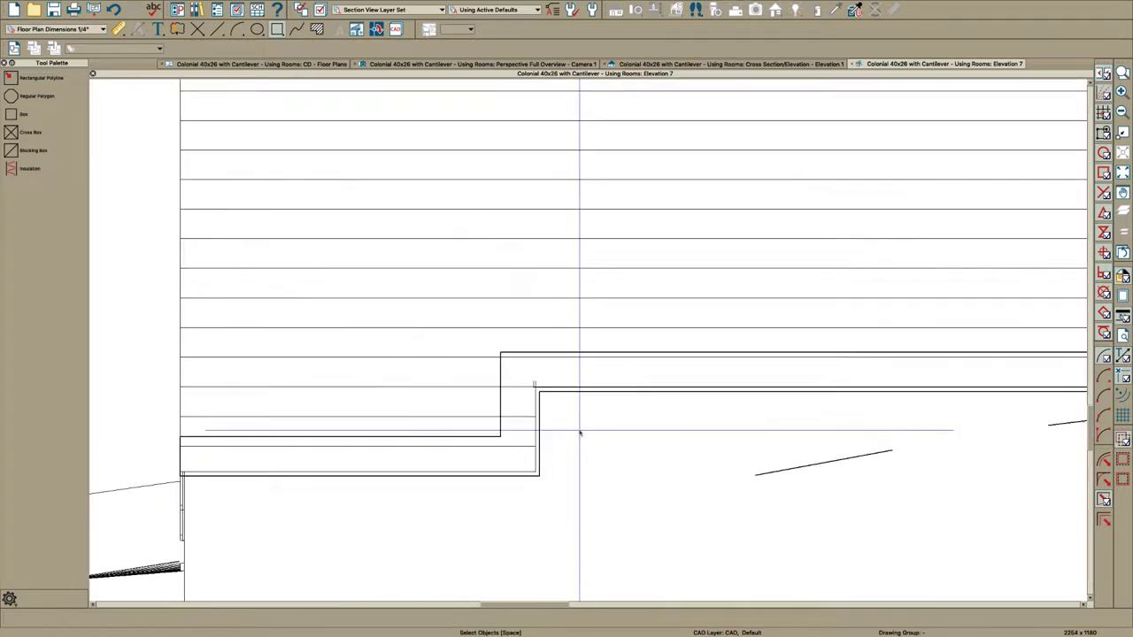
scroll(580, 433, "up", 3)
left_click(503, 467)
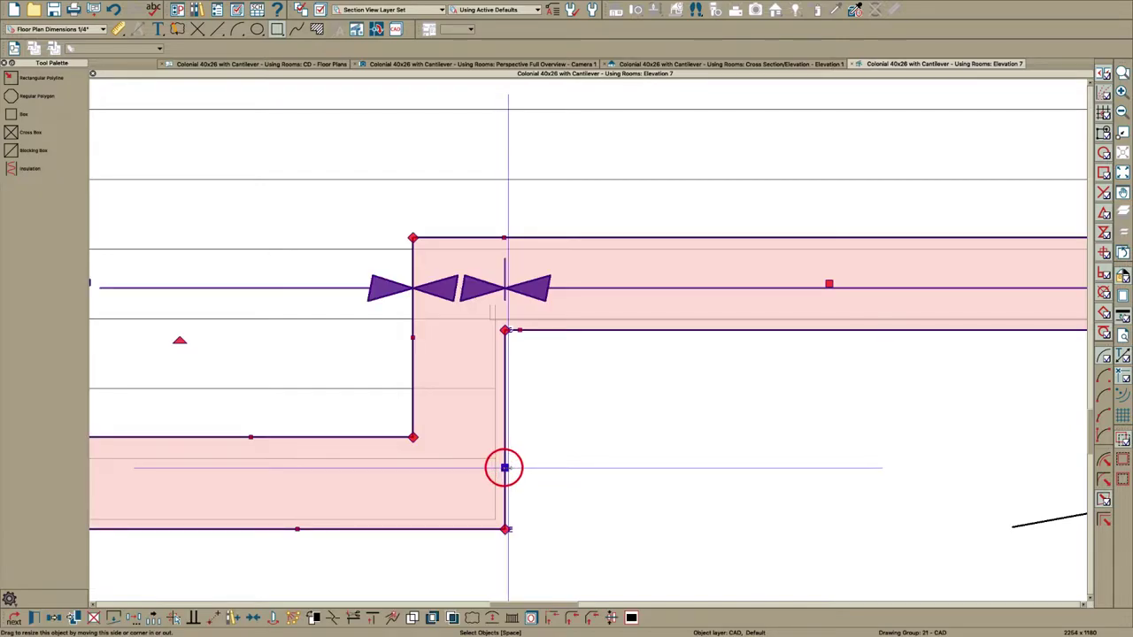
left_click(656, 65)
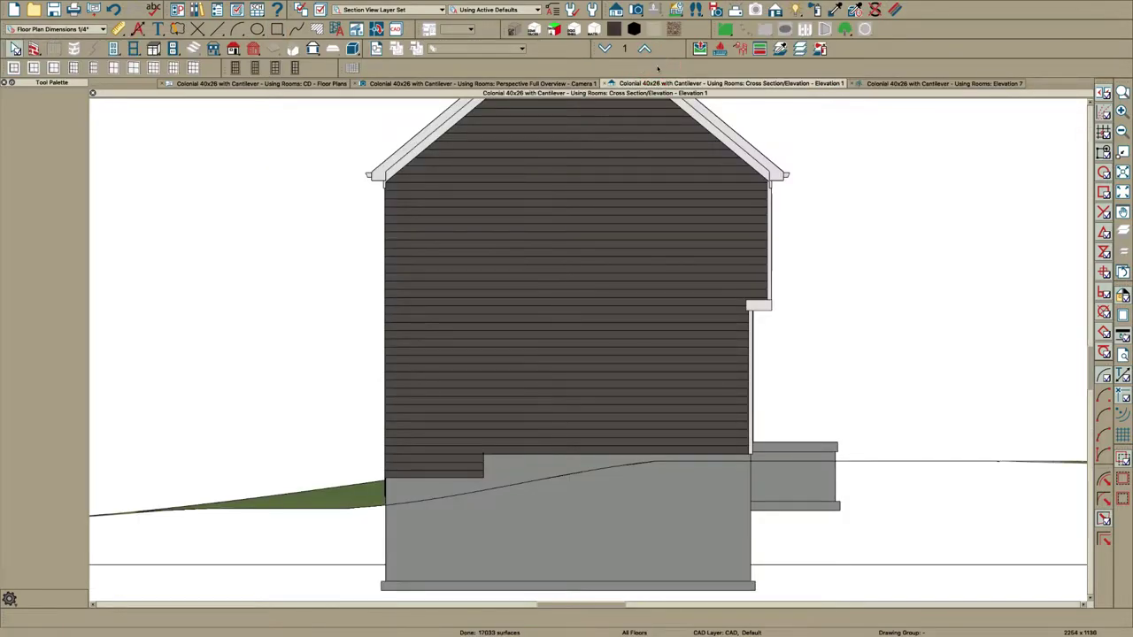
key("ctrl+alt+v")
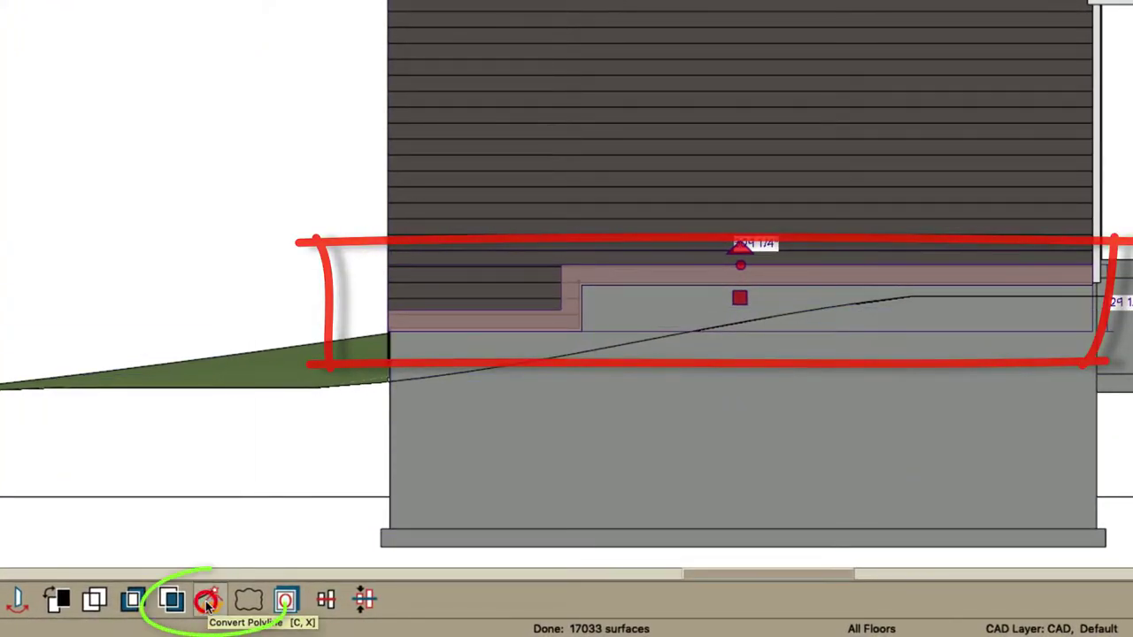
Step: Convert the pasted polyline to a polyline solid, keeping the 1" thickness and default line style
left_click(210, 602)
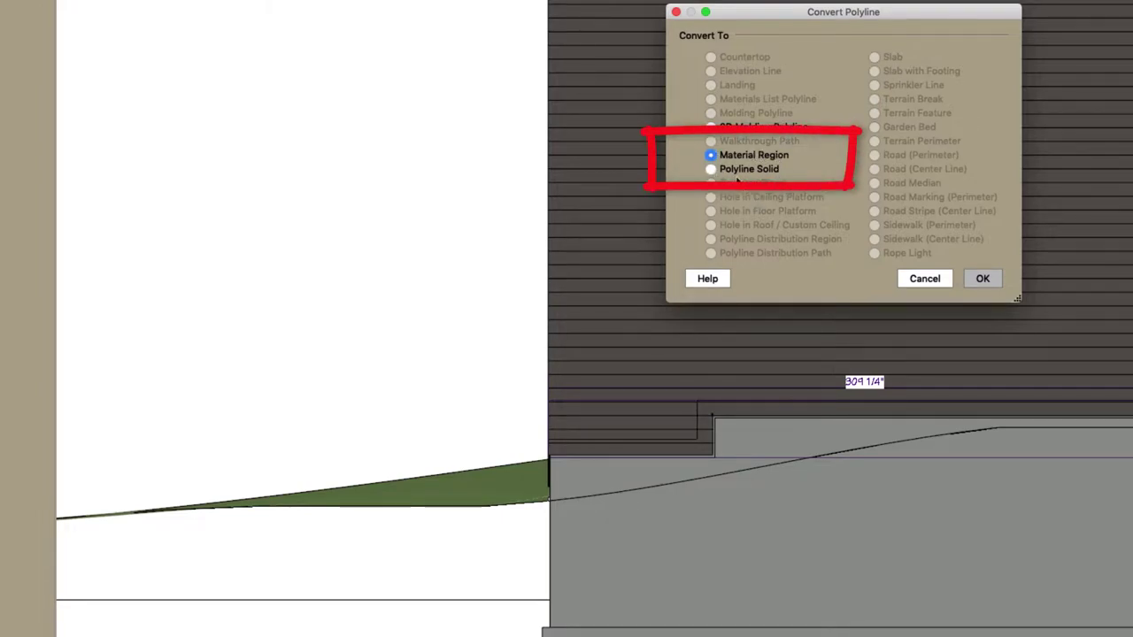
left_click(735, 169)
left_click(982, 278)
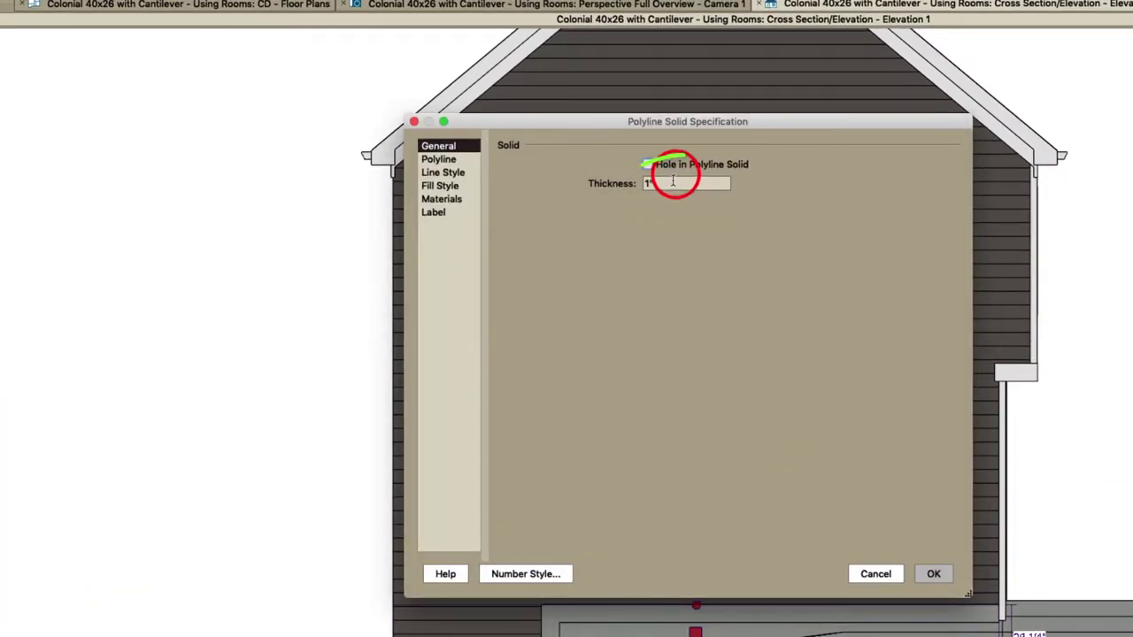
left_click(672, 180)
left_click(439, 160)
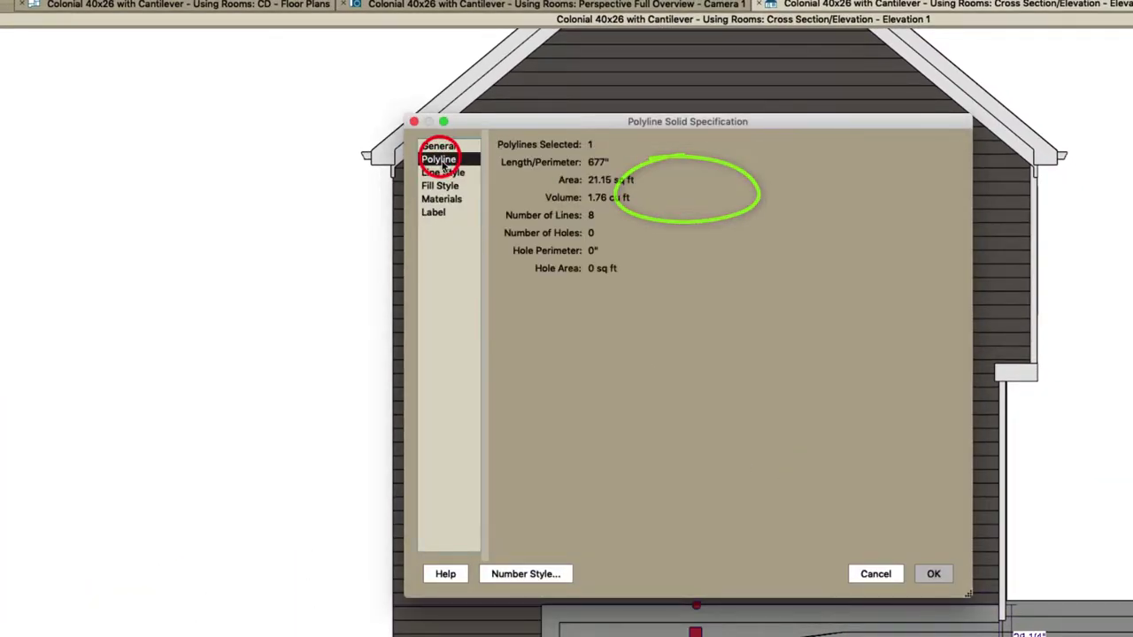
left_click(440, 172)
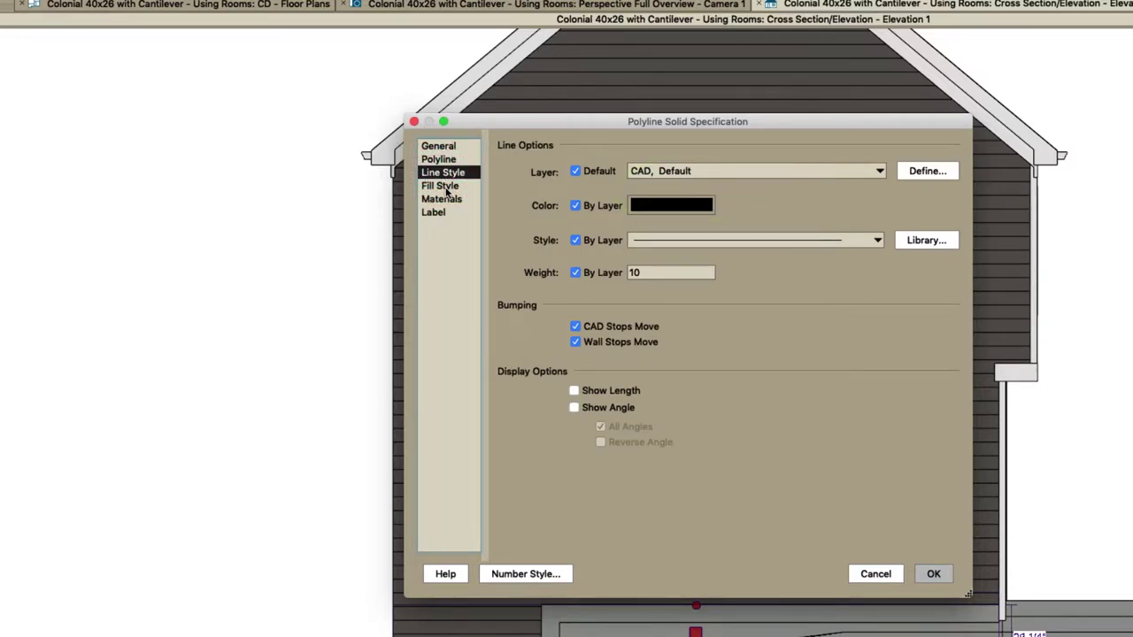
left_click(935, 575)
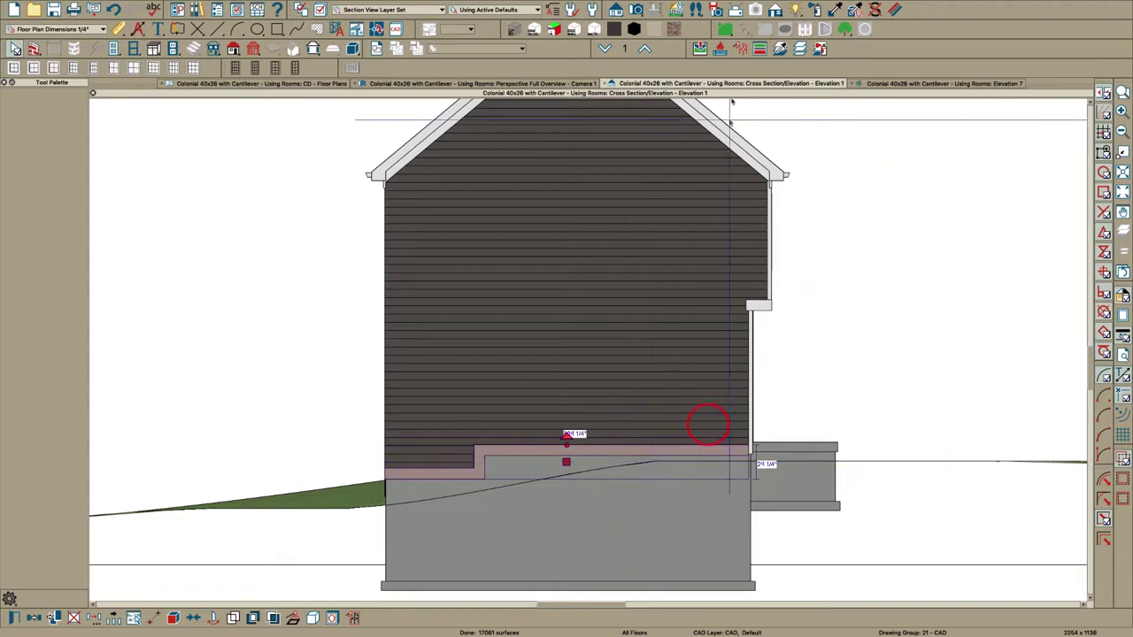
Step: In the perspective camera view, apply the corner board's Color - White: Exterior Trim material to the stepped trim at the bottom of the siding
left_click(566, 84)
left_click(546, 83)
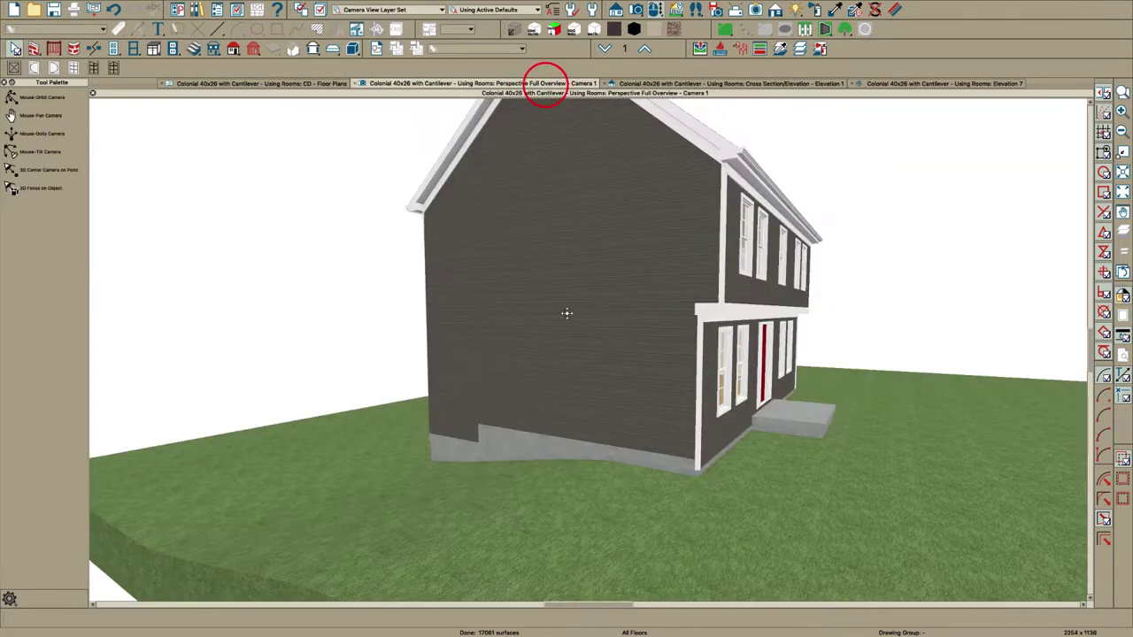
left_click_drag(574, 387, 562, 410)
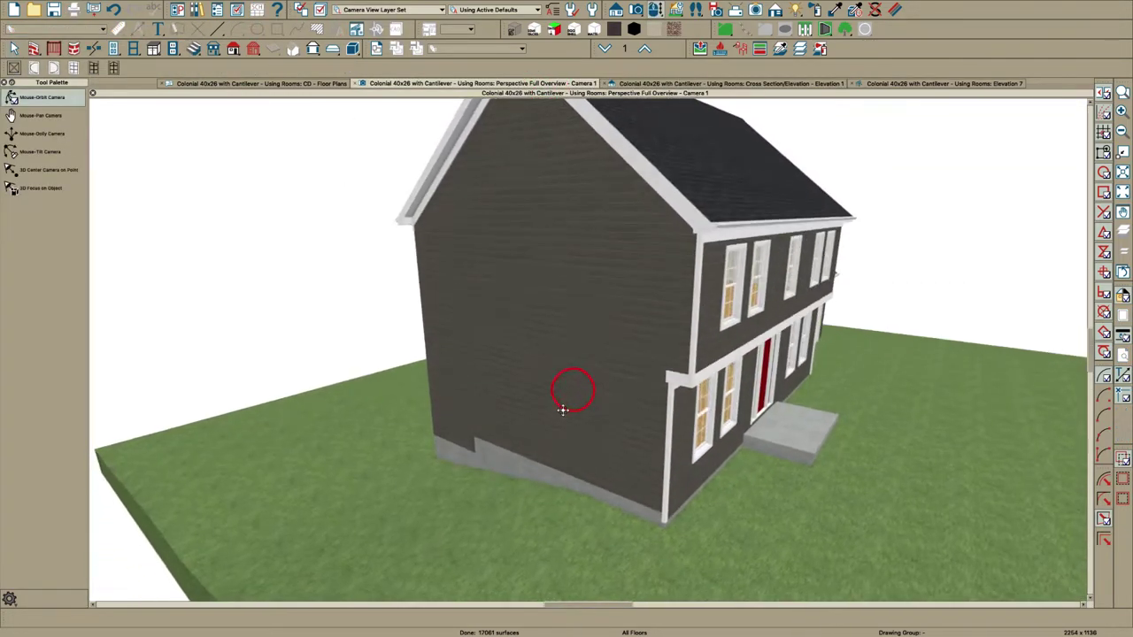
scroll(529, 480, "up", 5)
key("space")
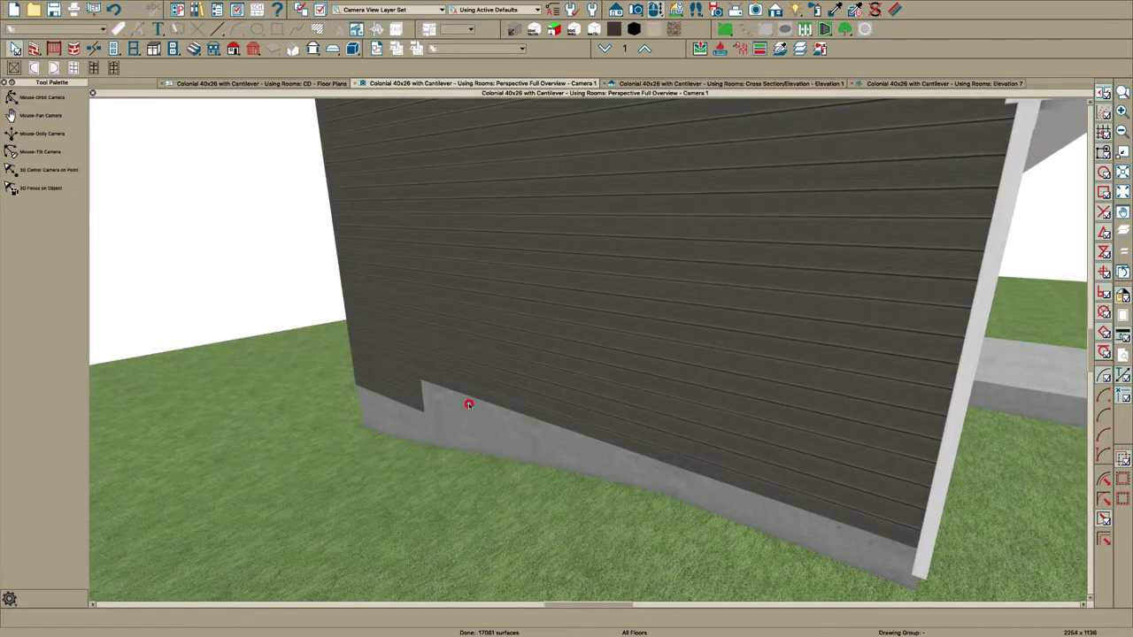
left_click(469, 404)
key("Delete")
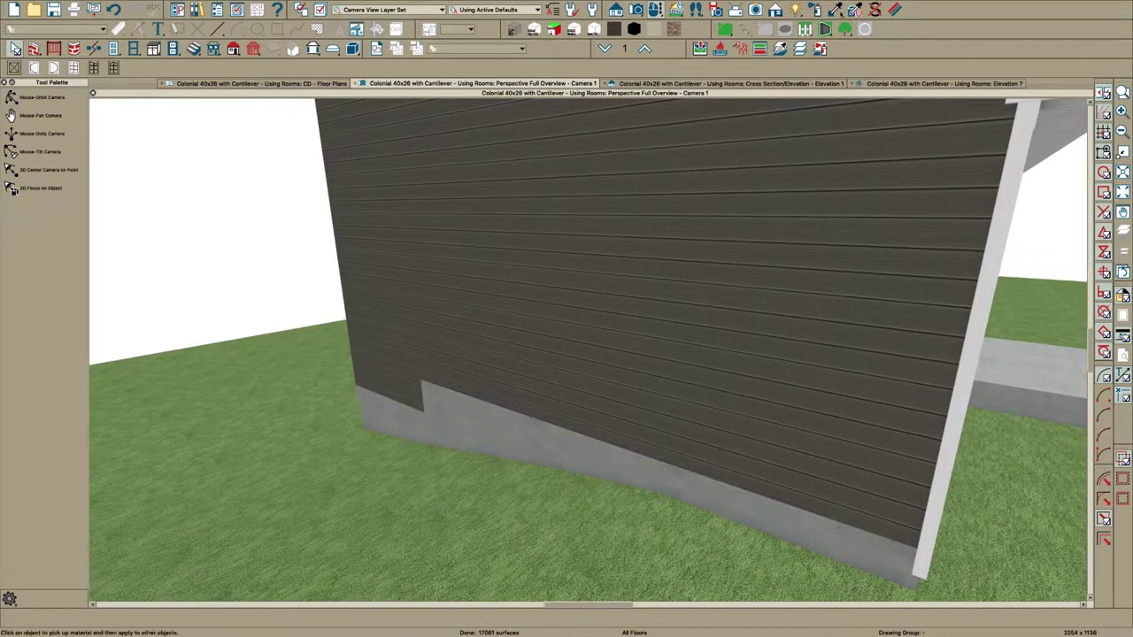
left_click(988, 303)
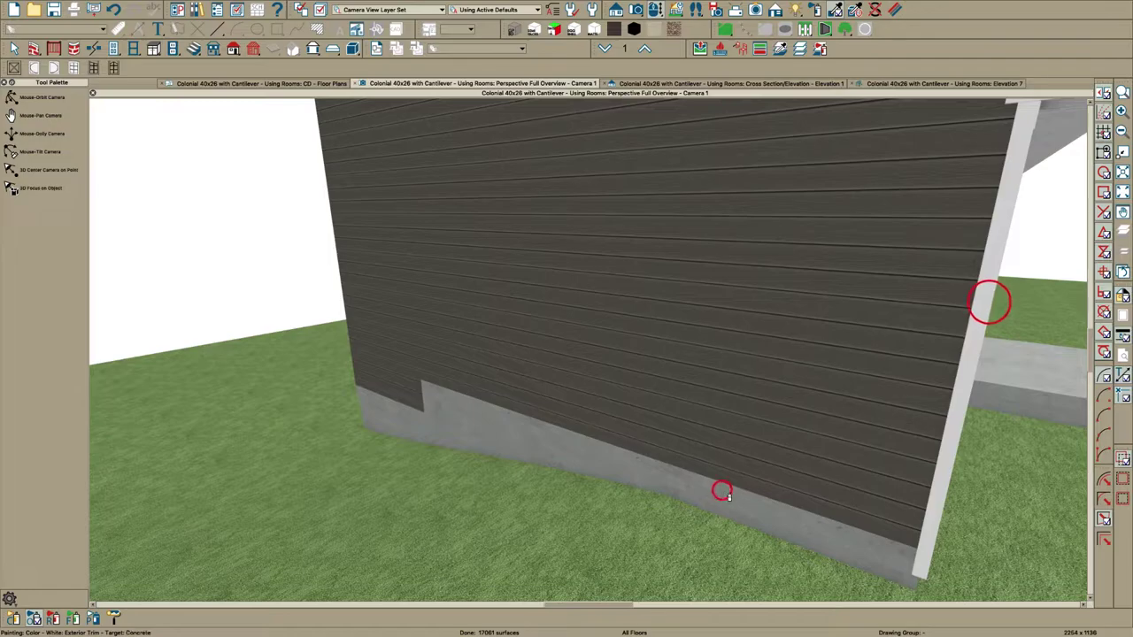
left_click(722, 490)
key("o")
left_click_drag(564, 450, 585, 426)
left_click_drag(516, 407, 545, 360)
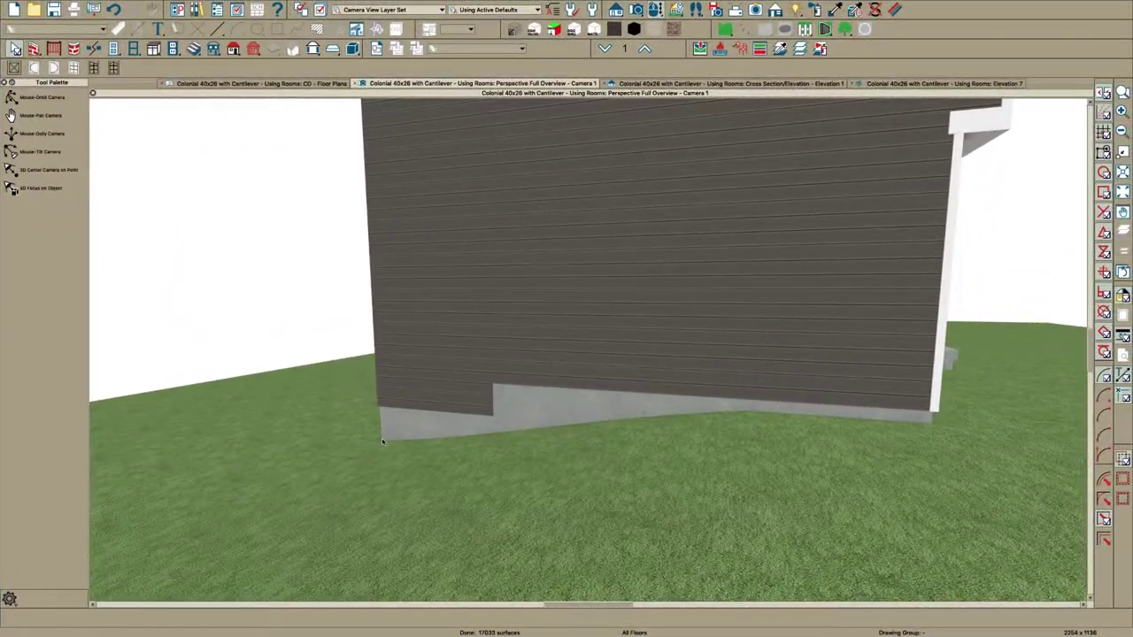
Step: Return to the side elevation view and create another CAD detail from it
left_click(719, 83)
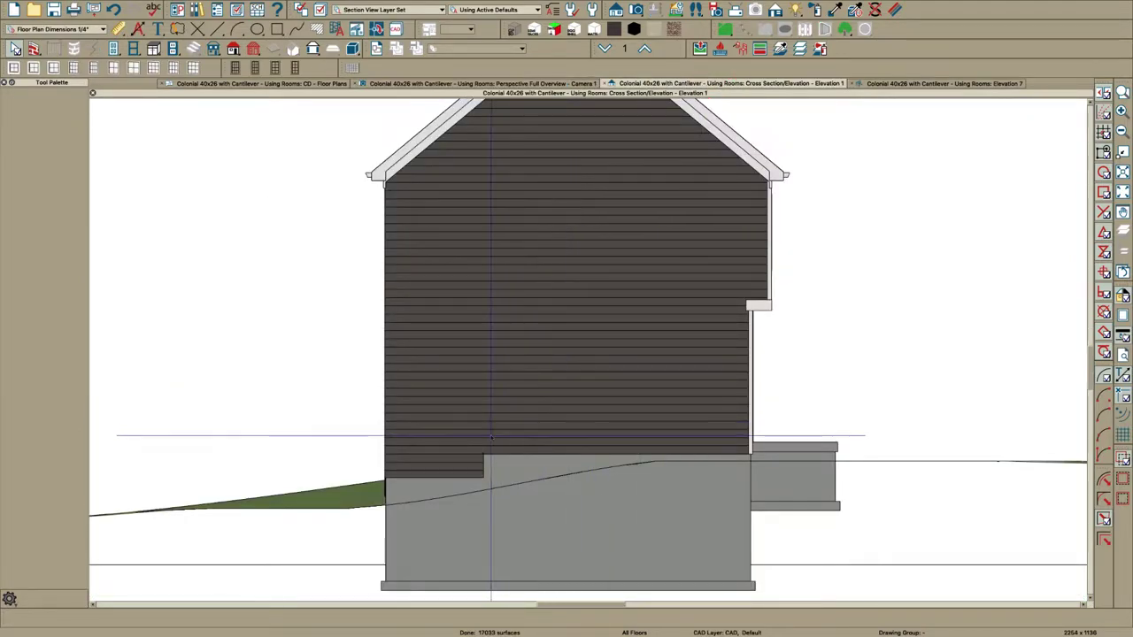
scroll(616, 511, "up", 2)
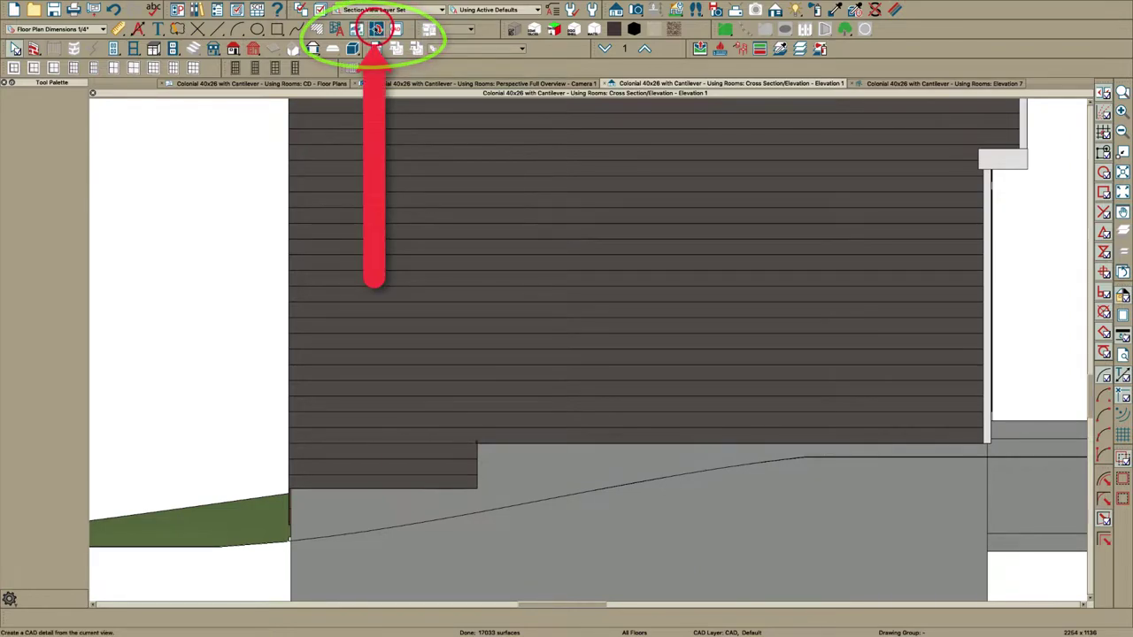
left_click(376, 29)
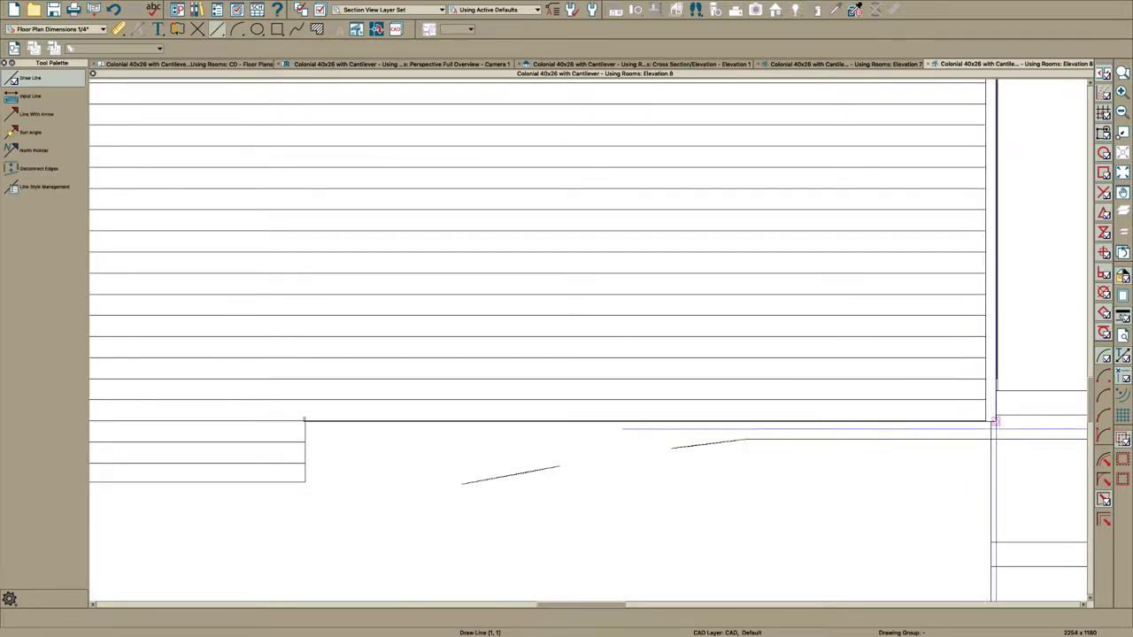
Step: Draw a three-segment polyline along the bottom edge of the siding, following the step in the foundation
left_click_drag(994, 425, 349, 454)
scroll(584, 493, "down", 3)
scroll(450, 500, "up", 5)
scroll(371, 454, "down", 1)
scroll(437, 472, "down", 1)
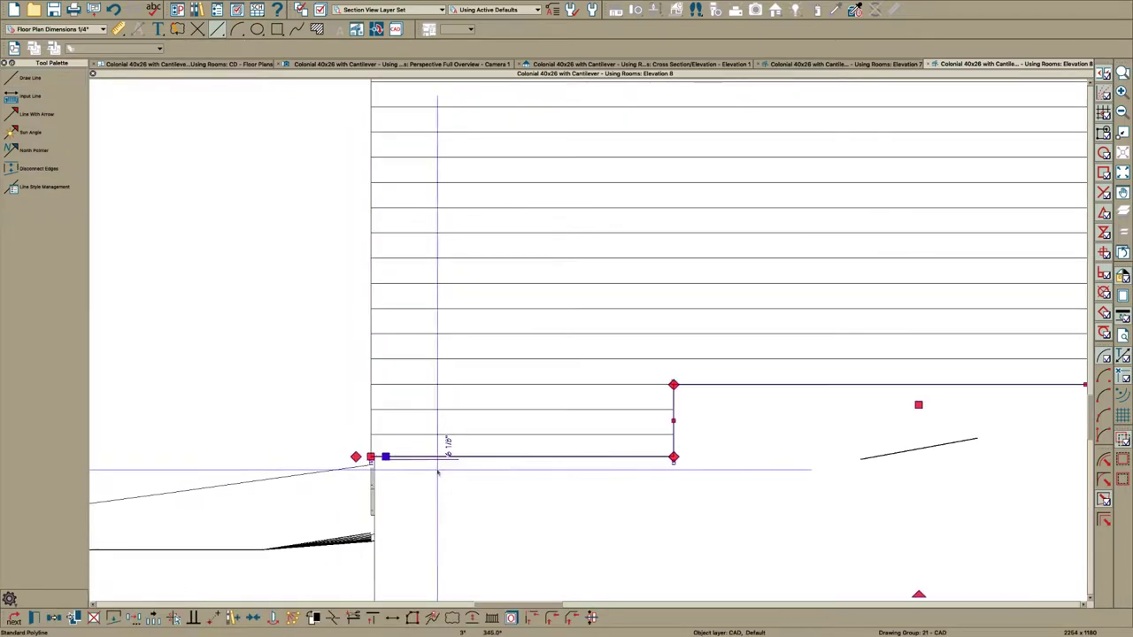
Step: Set the stepped polyline's line color to the Maraschino red
key("super+e")
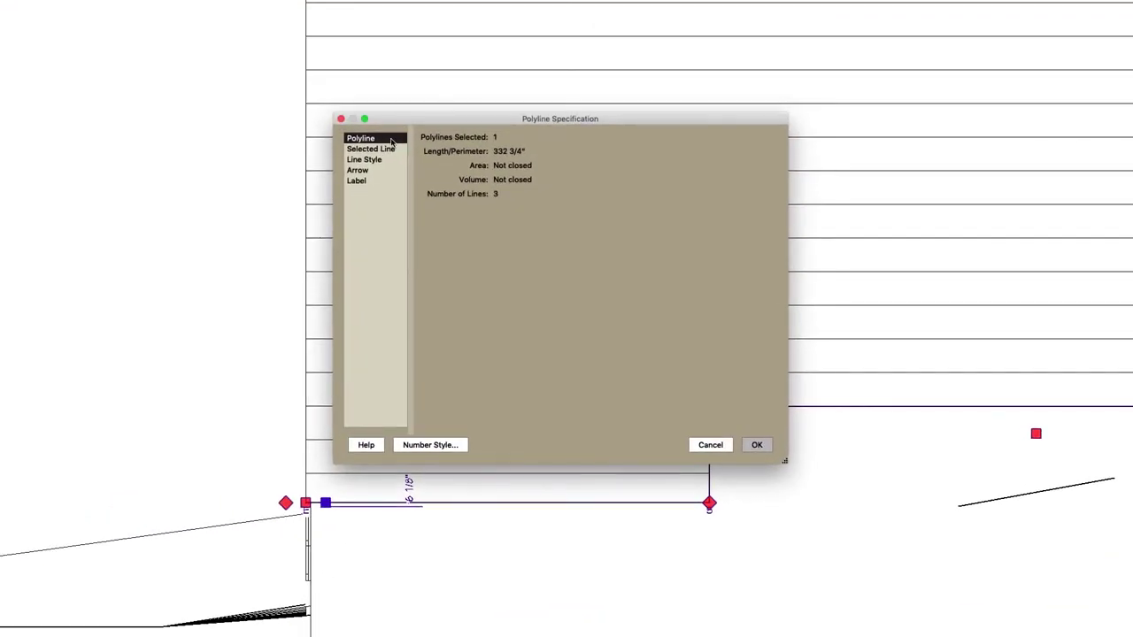
left_click(385, 172)
left_click(551, 185)
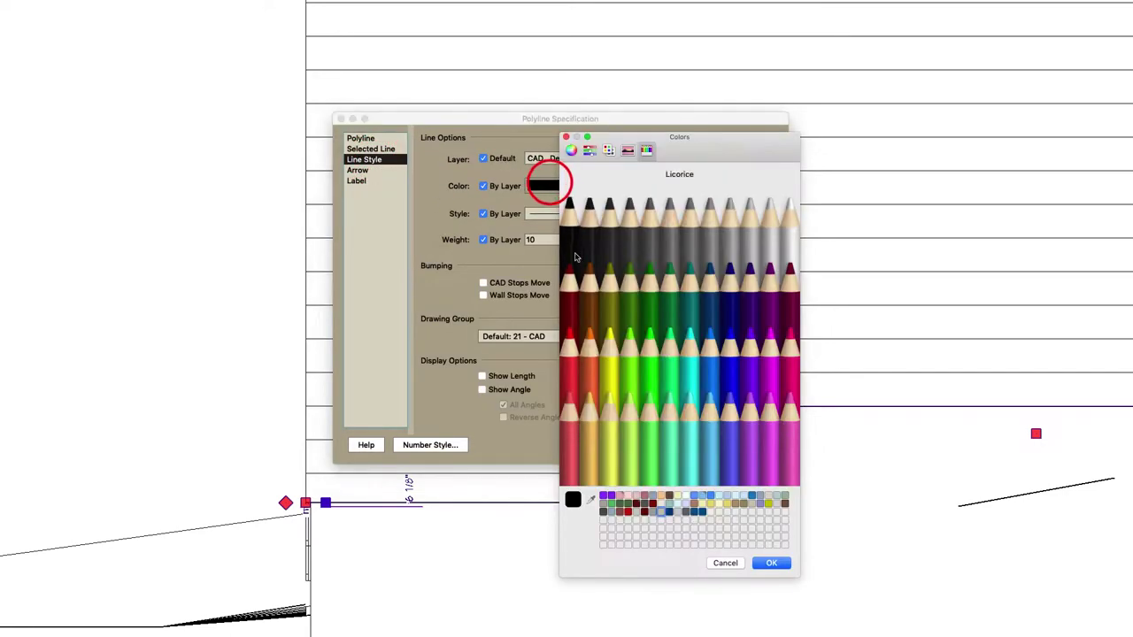
left_click(575, 378)
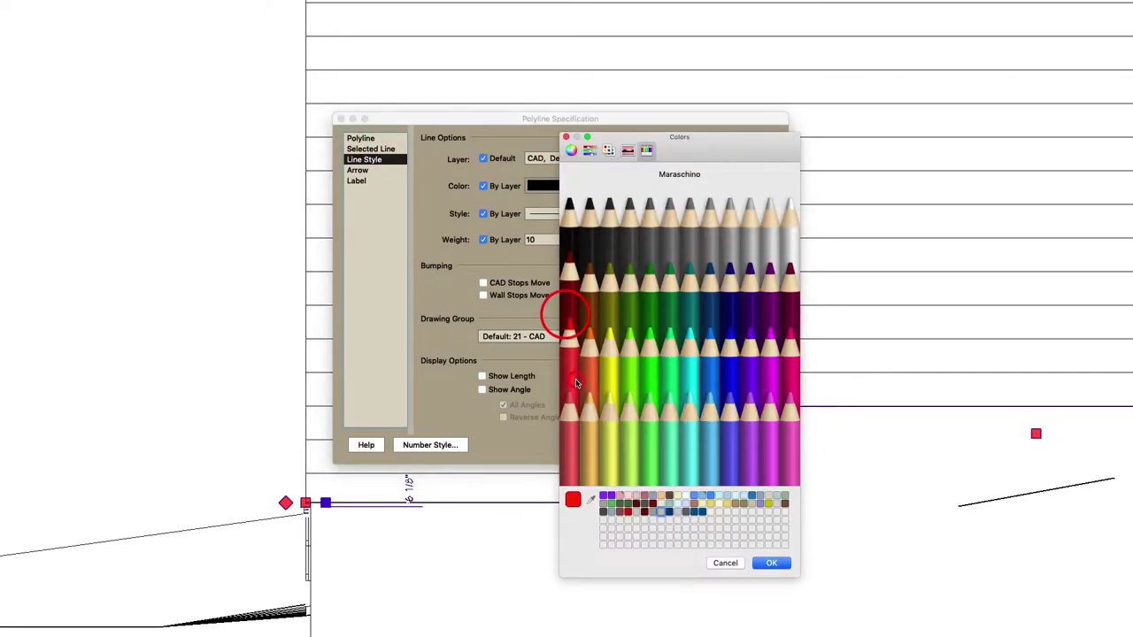
left_click(773, 563)
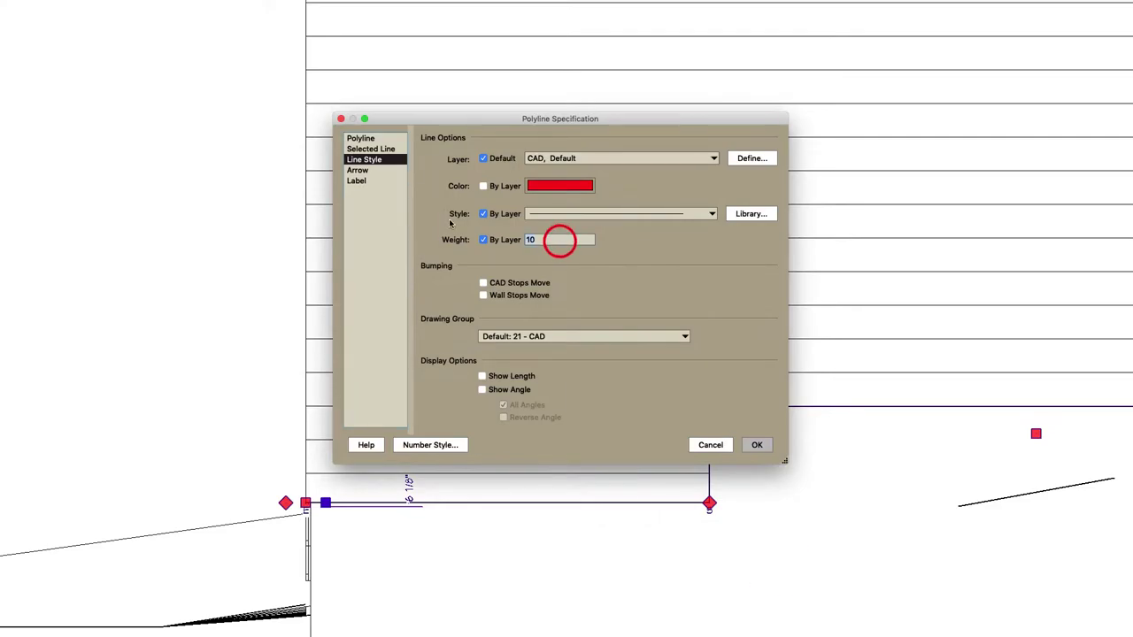
left_click(756, 444)
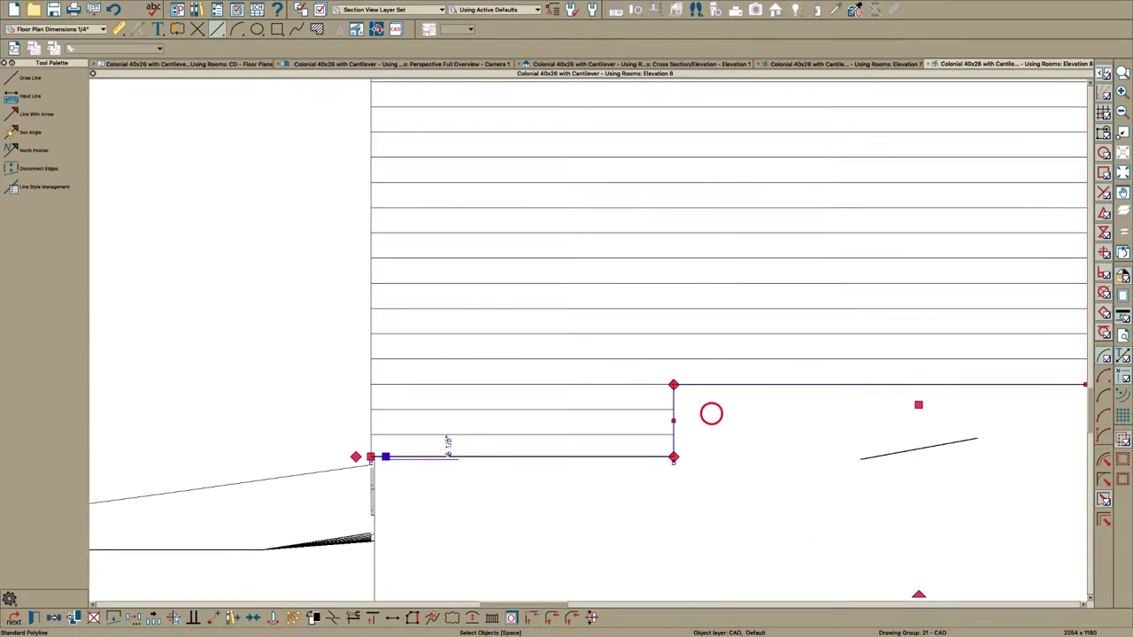
Step: Move the whole red polyline down 1" using a Y Delta of -1"
scroll(637, 445, "down", 5)
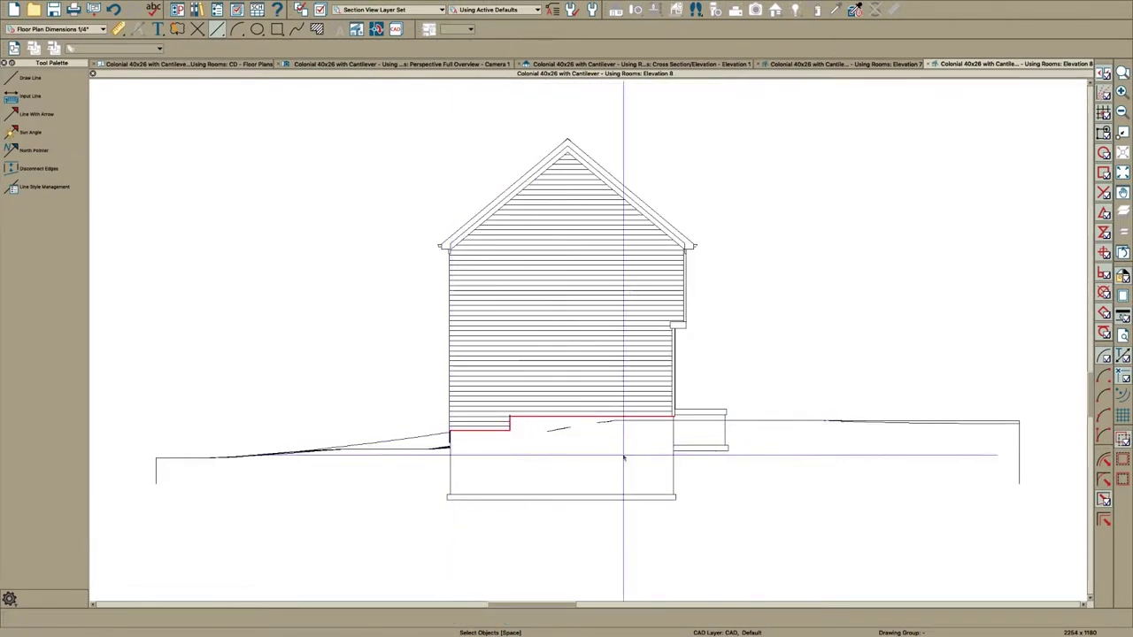
scroll(622, 455, "up", 3)
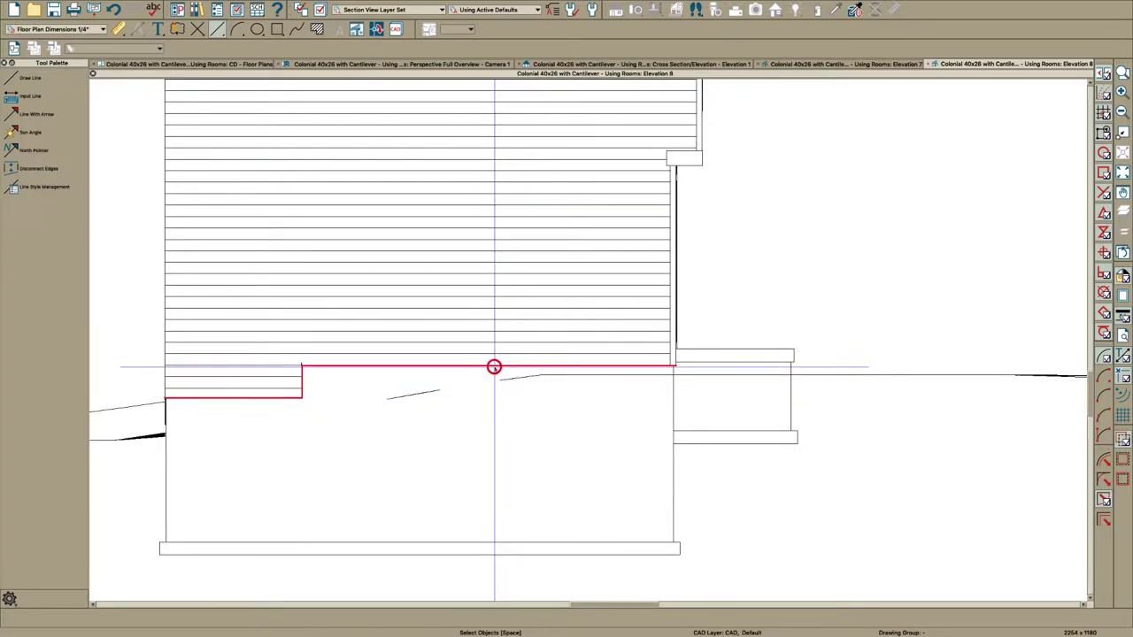
left_click(493, 366)
scroll(563, 394, "up", 1)
key("super+r")
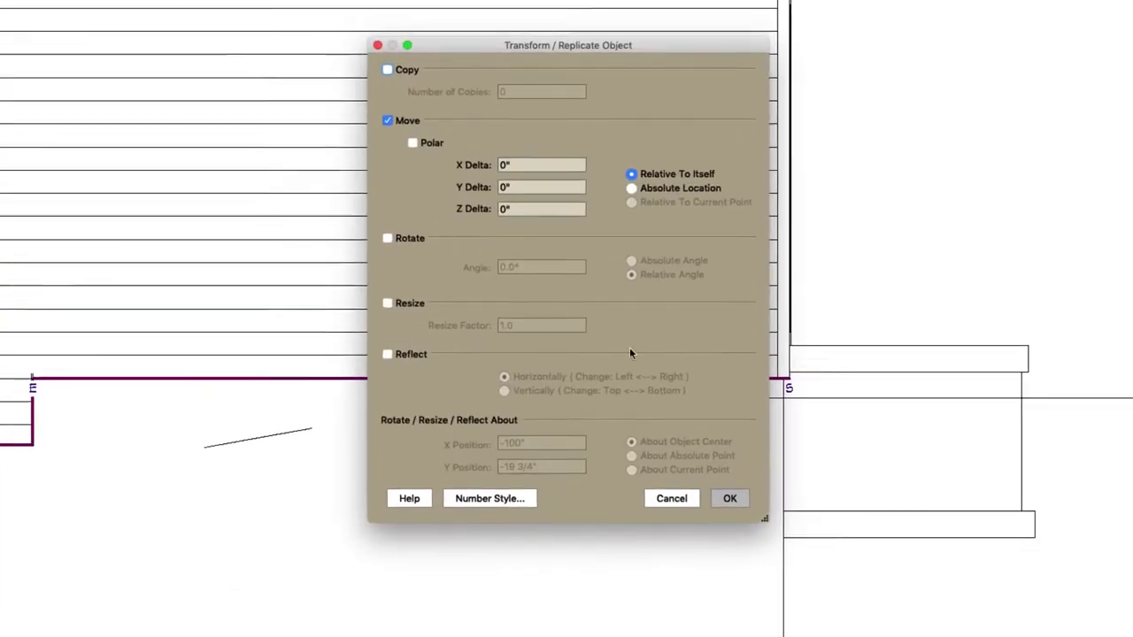
type("-1")
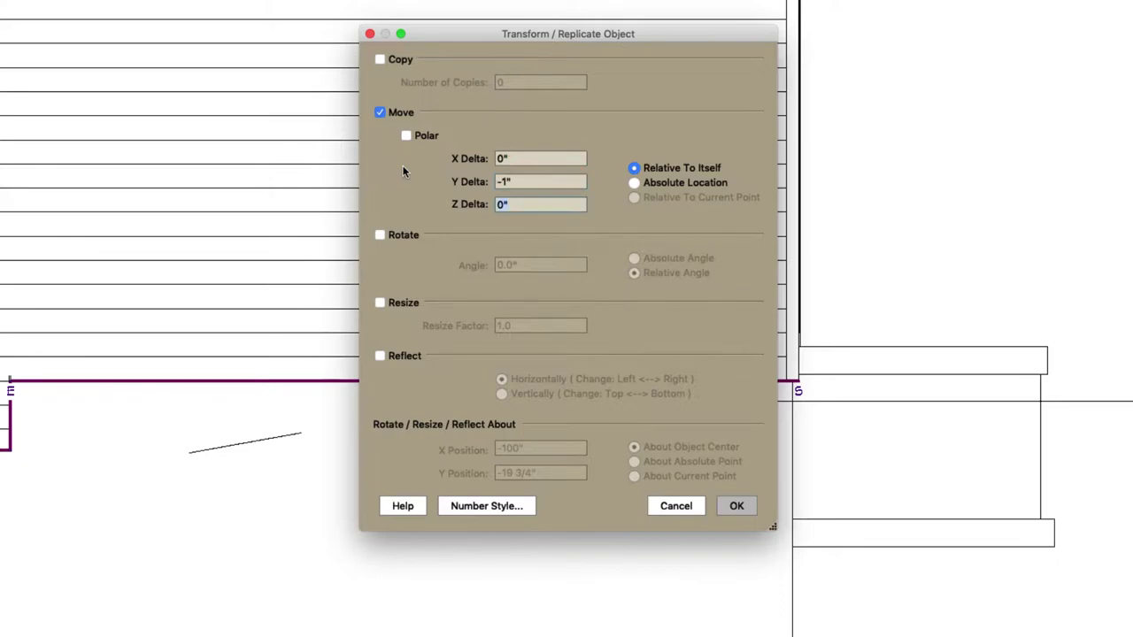
key("Return")
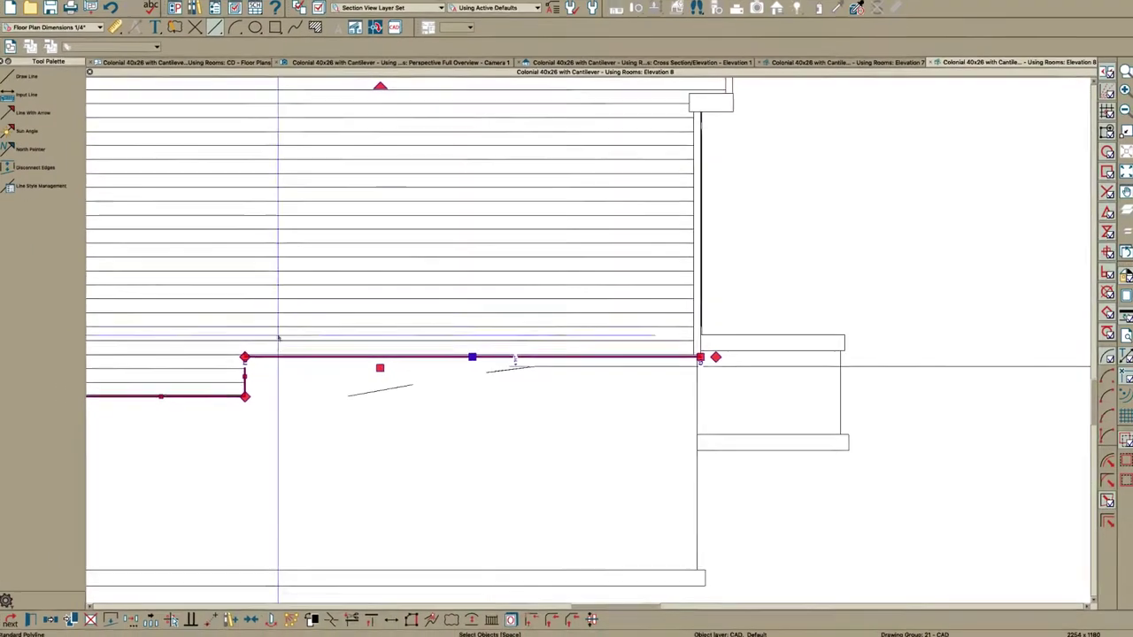
Step: Move the polyline's vertical segment at the step 1" horizontally away from the siding
scroll(230, 389, "up", 5)
left_click_drag(276, 384, 290, 385)
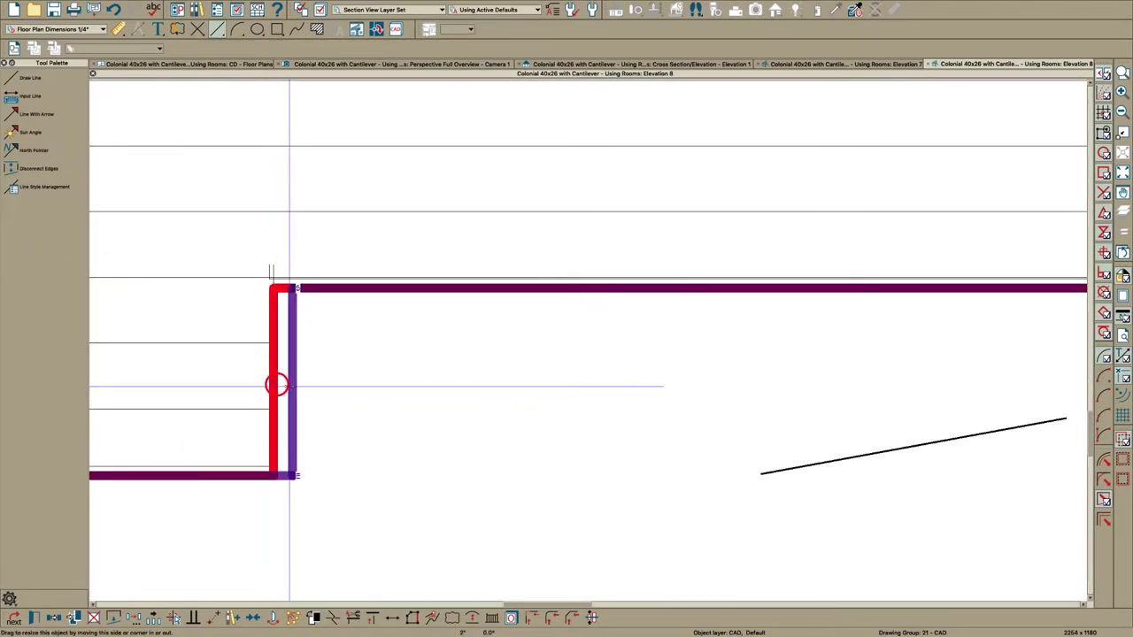
key("Tab")
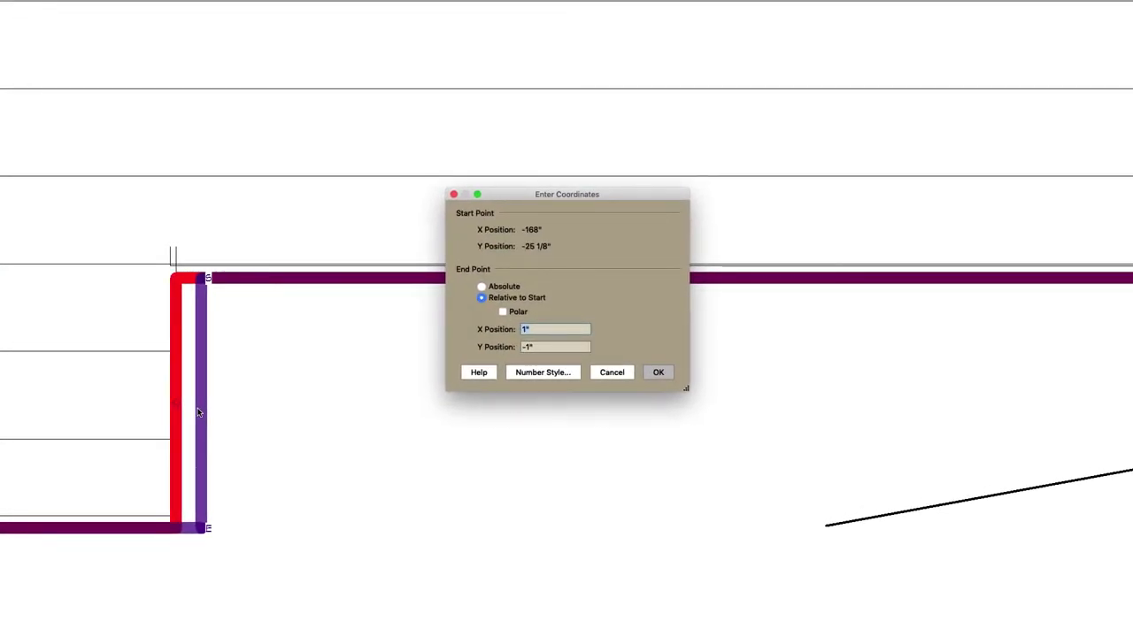
key("Return")
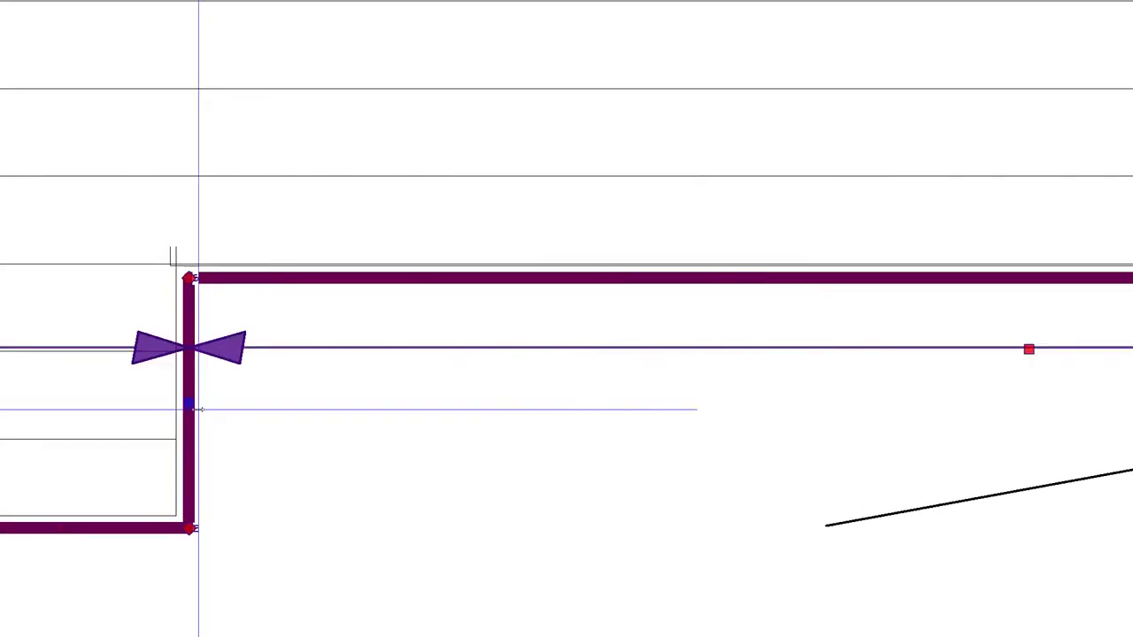
scroll(632, 342, "up", 3)
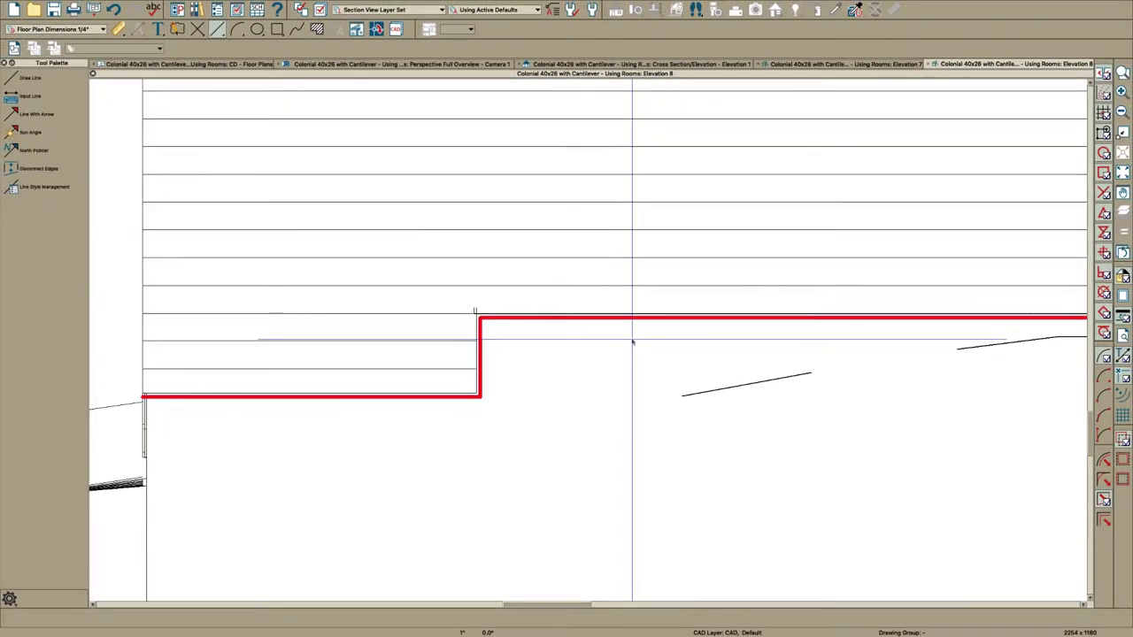
Step: Shorten the long upper segment of the red polyline to end at the inner edge of the corner board
scroll(632, 342, "down", 5)
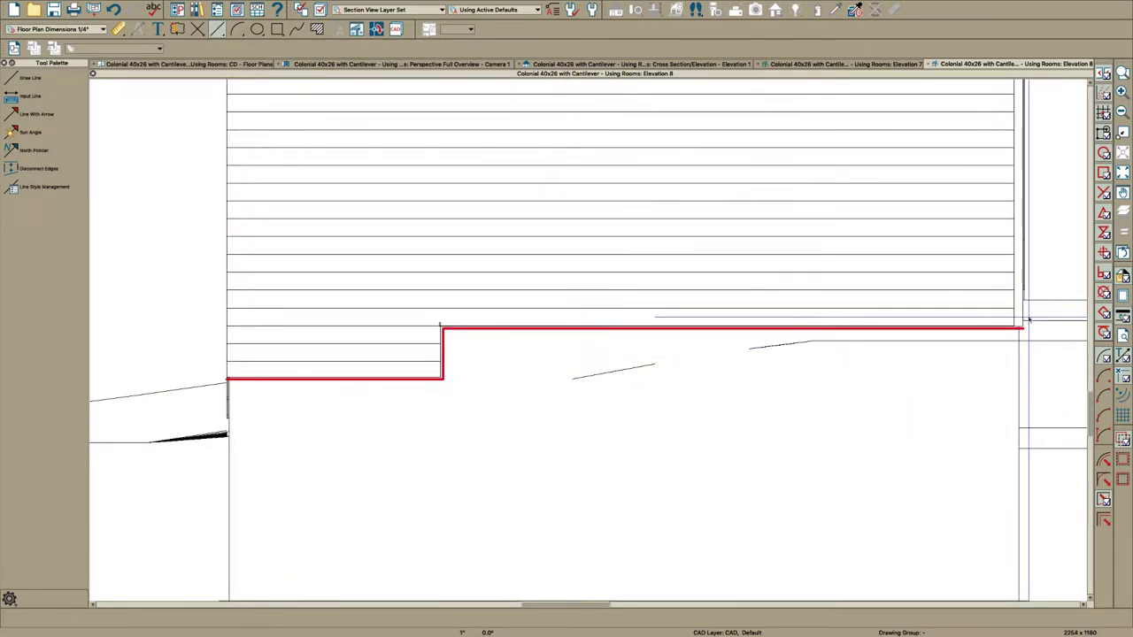
scroll(1024, 327, "up", 5)
left_click(1002, 332)
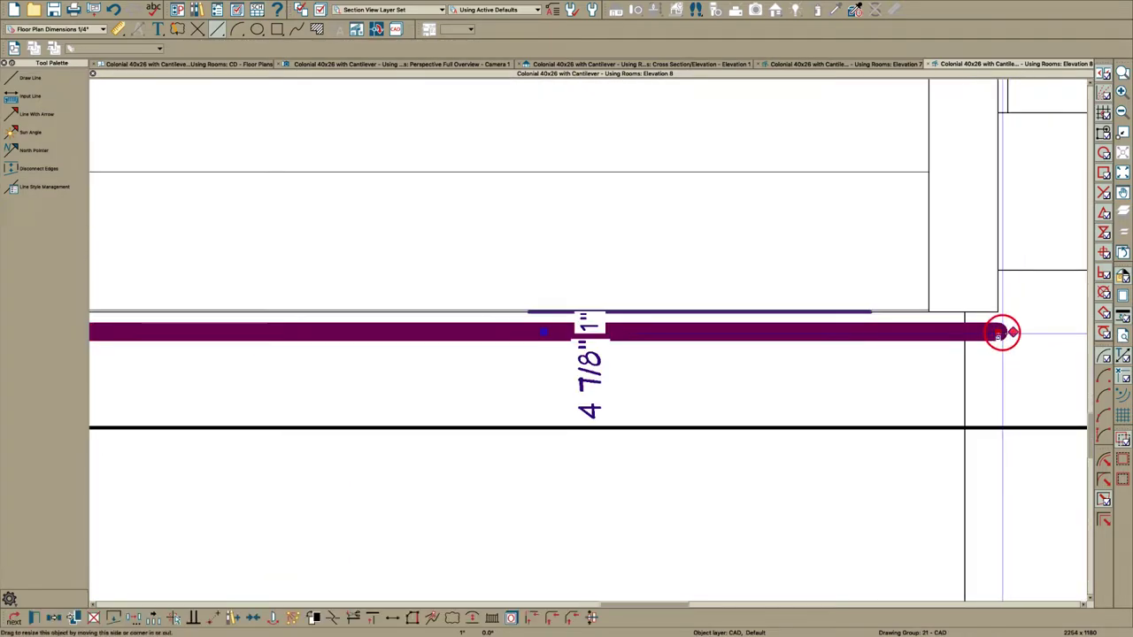
left_click_drag(1002, 333, 934, 333)
key("Escape")
scroll(944, 335, "down", 2)
left_click(919, 334)
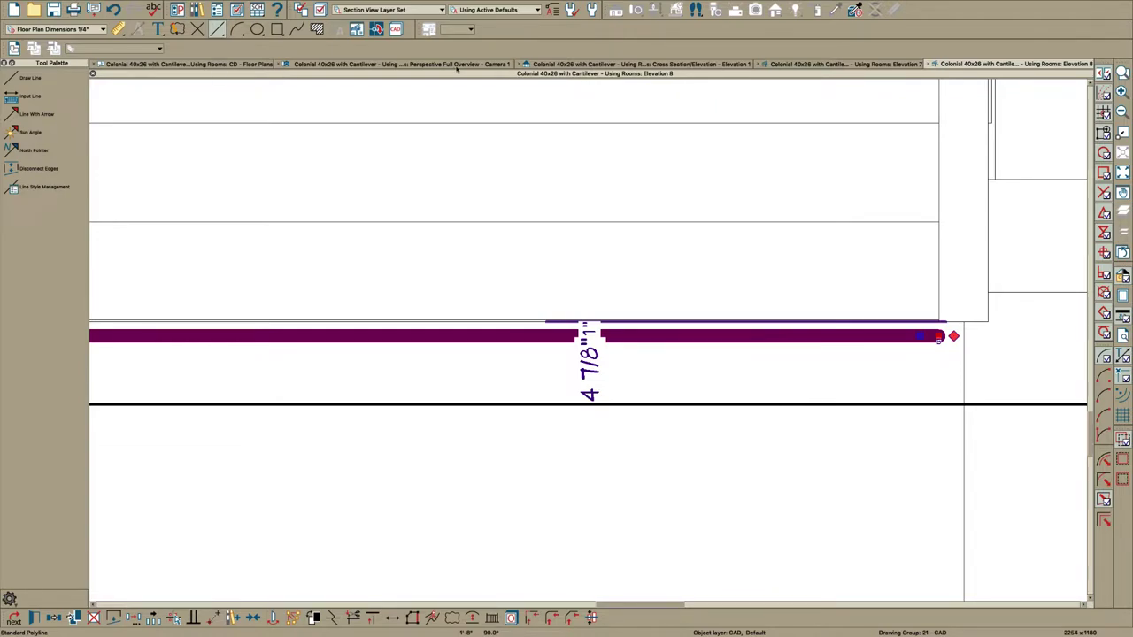
Step: Copy the red polyline from the CAD detail and paste it in the same position in the side elevation view
left_click(568, 65)
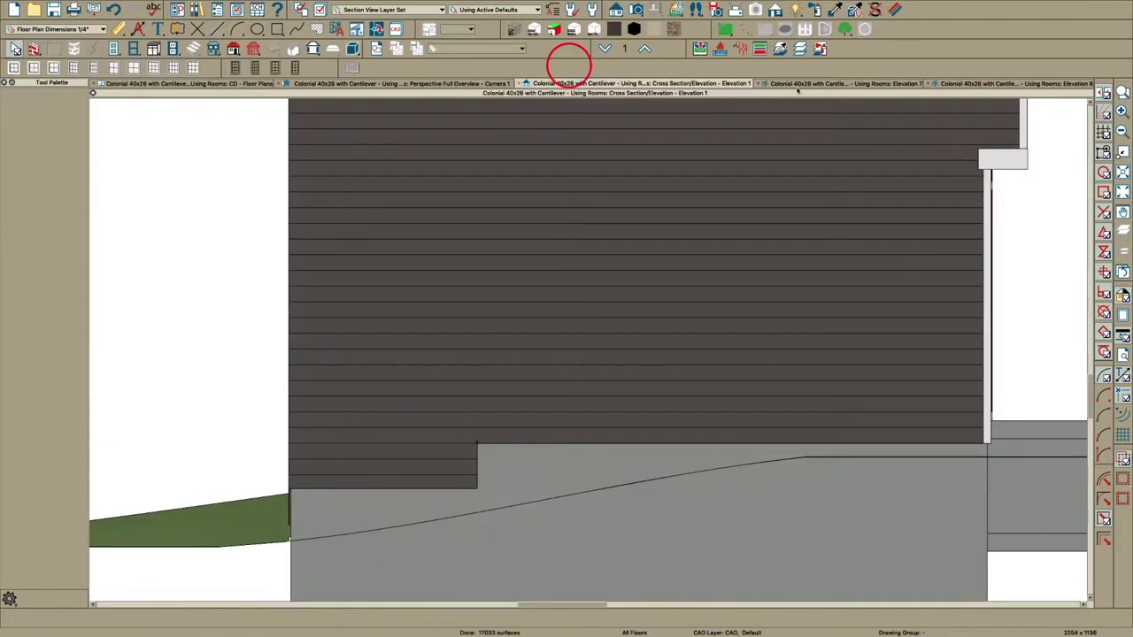
left_click(821, 84)
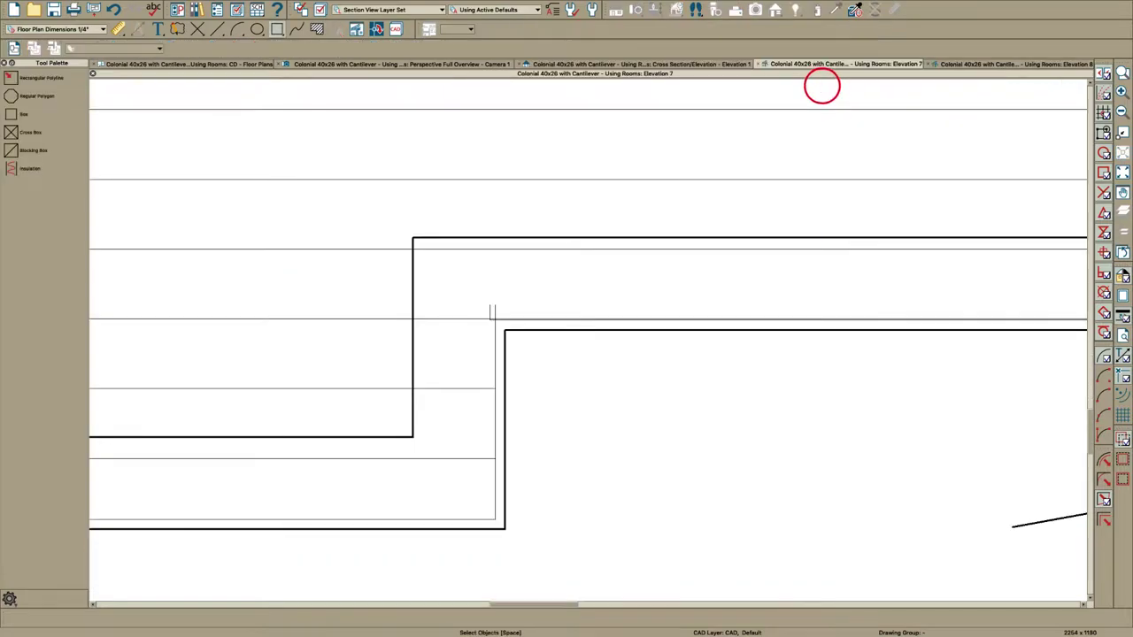
left_click(717, 68)
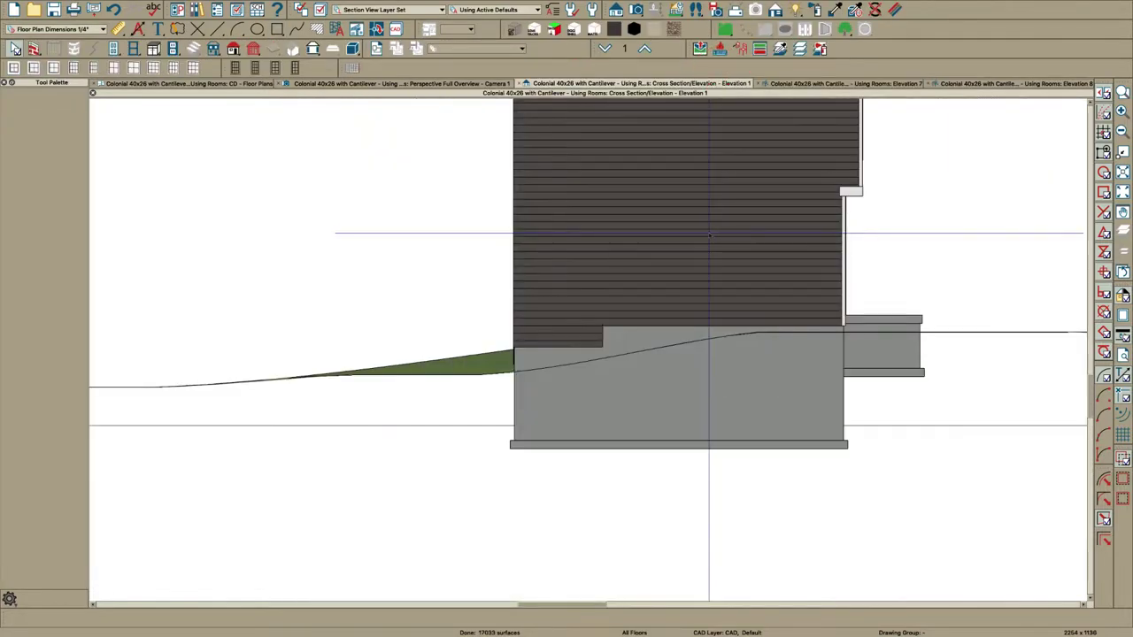
scroll(769, 317, "up", 1)
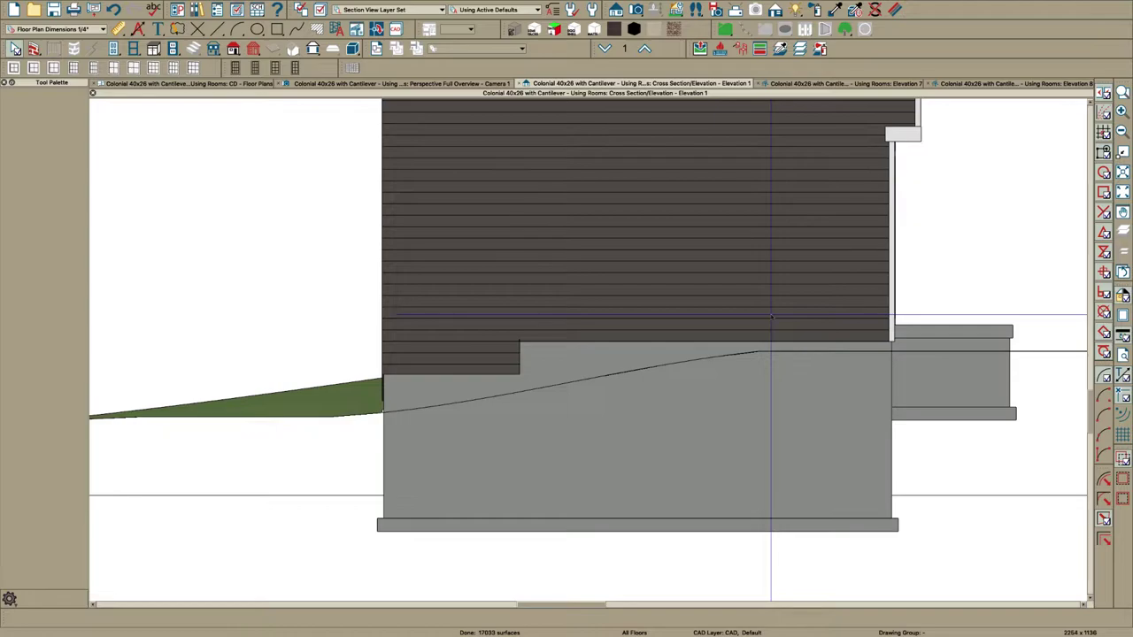
left_click(773, 317)
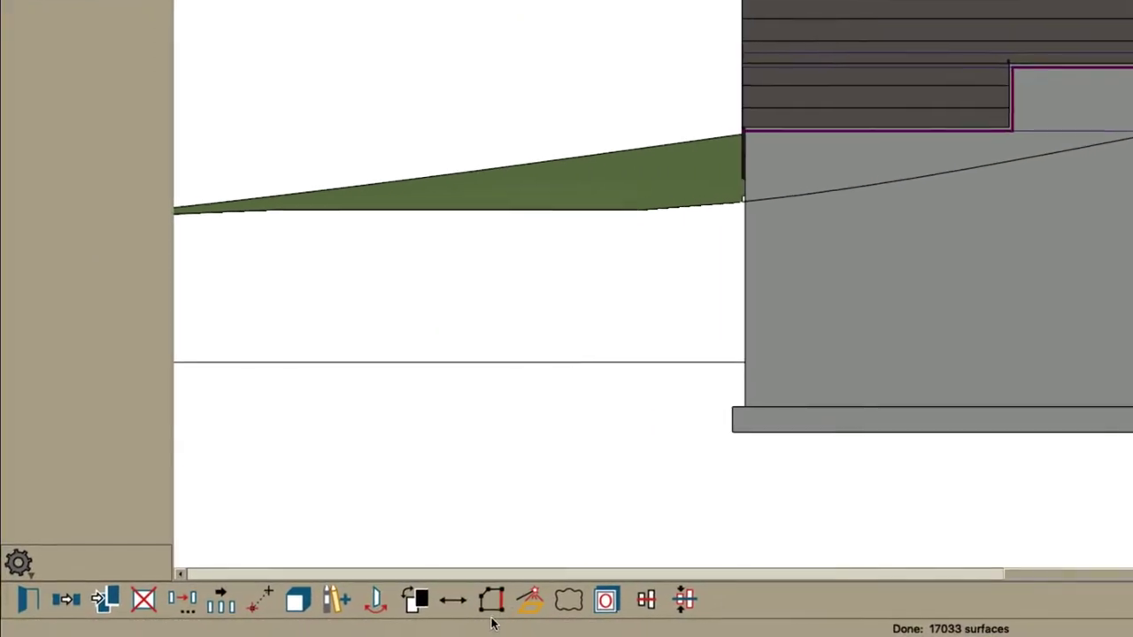
Step: Convert the pasted polyline to a 3D Molding Polyline
left_click(522, 602)
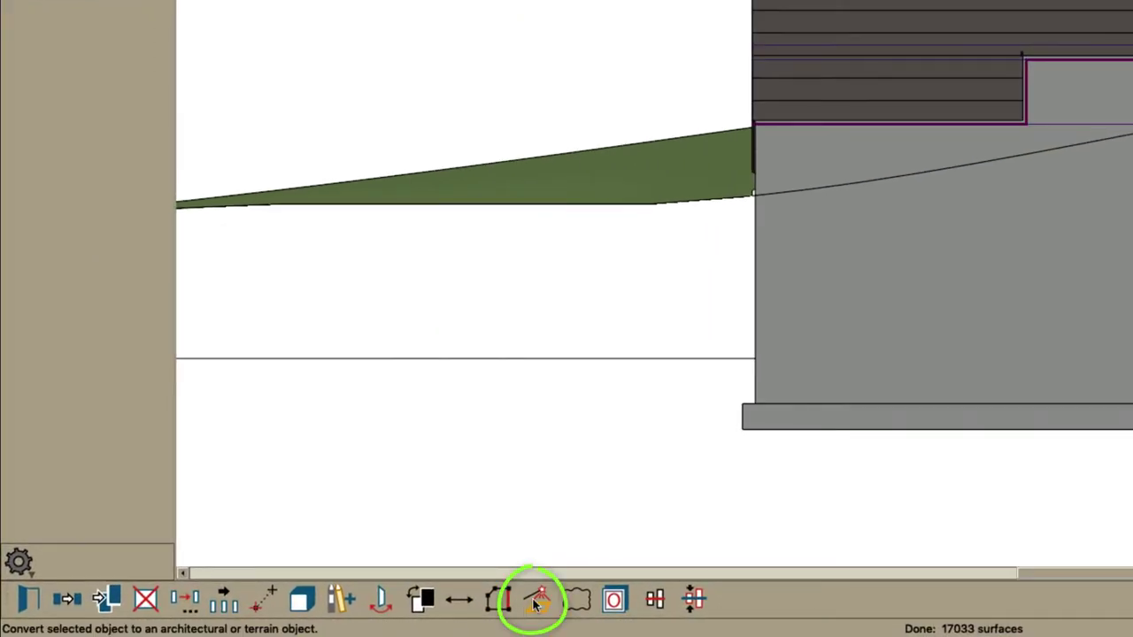
left_click(537, 601)
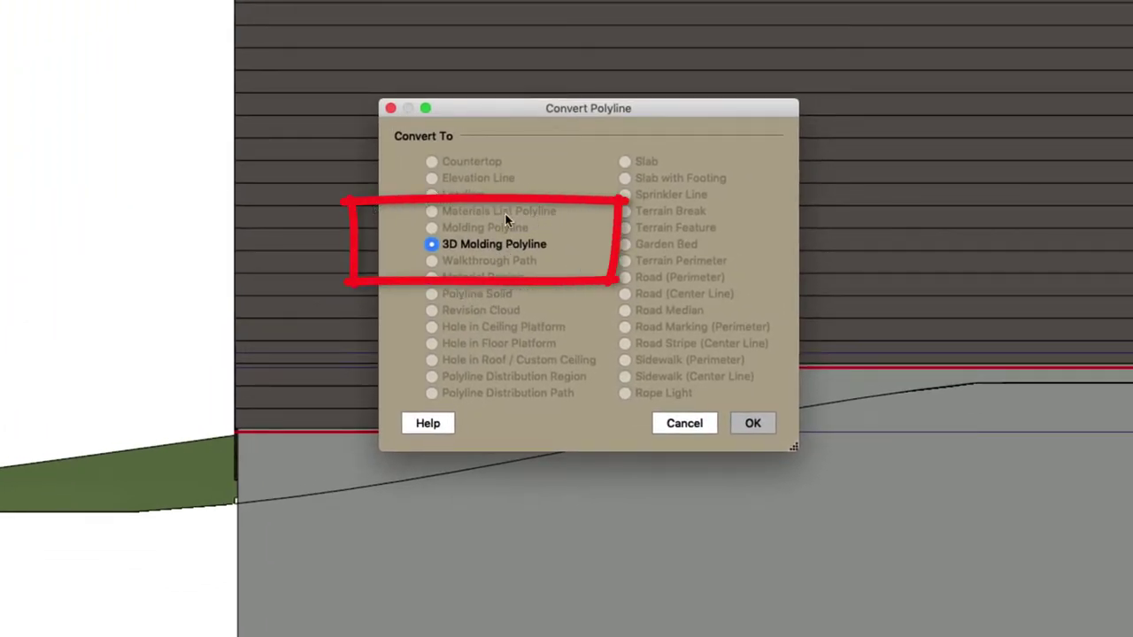
left_click(752, 422)
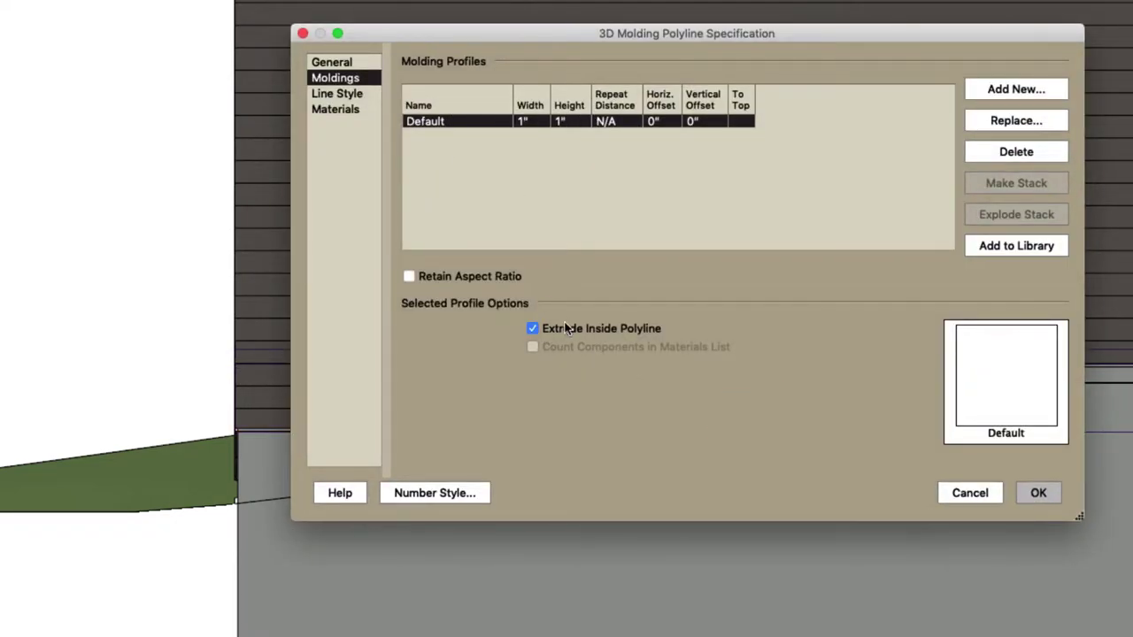
Step: Set the Default molding profile's height to 9.25" and turn off Extrude Inside Polyline
double_click(566, 122)
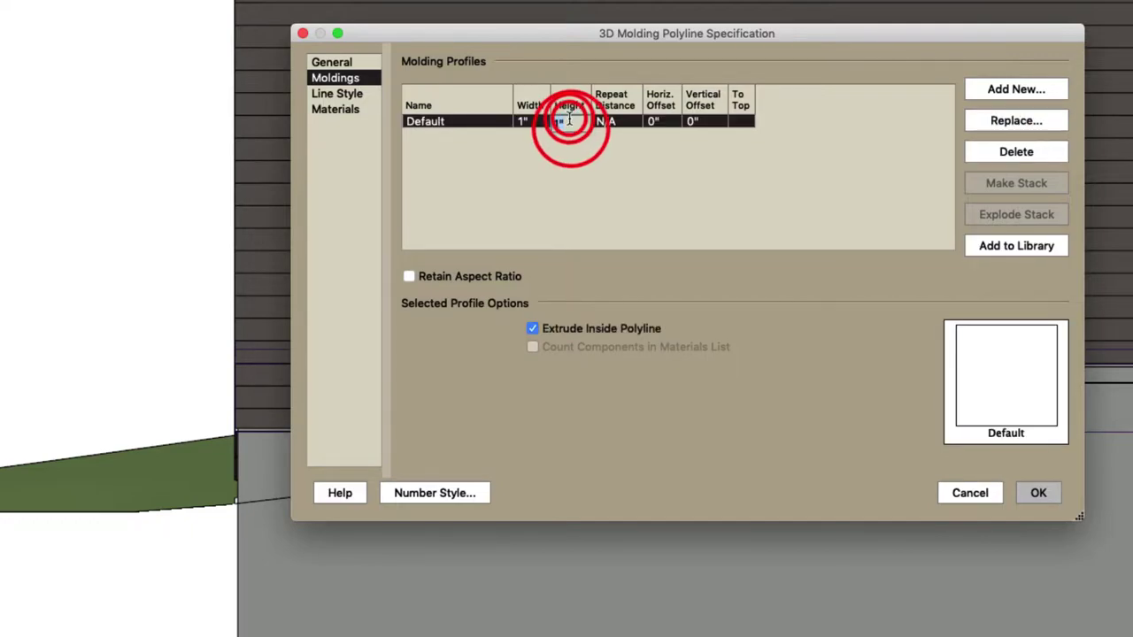
type("9.25")
key("Return")
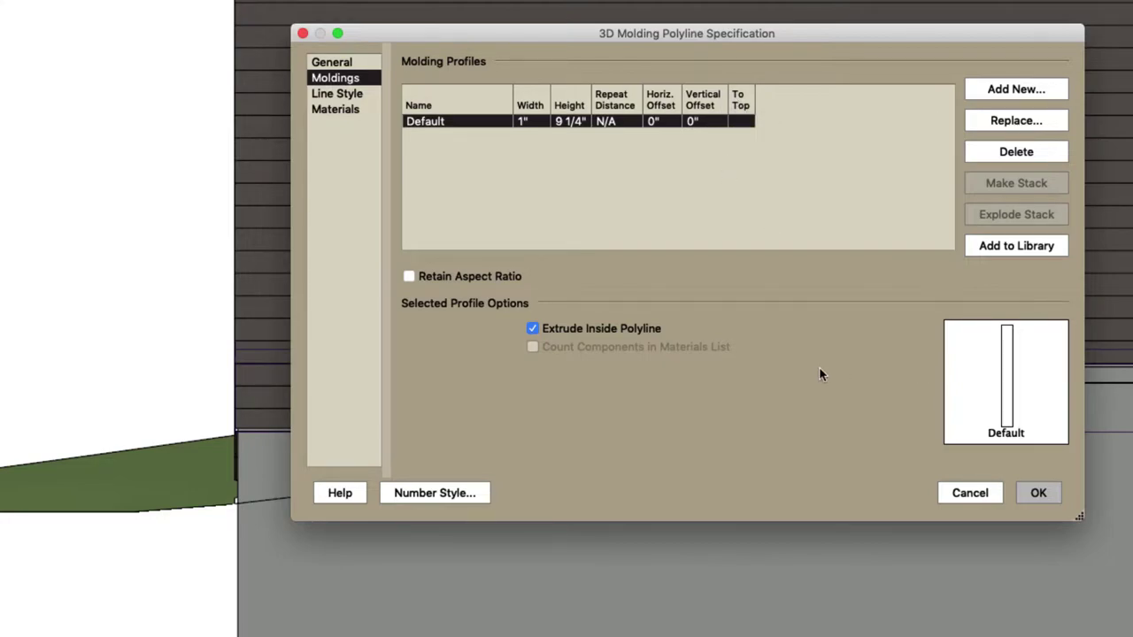
left_click(534, 330)
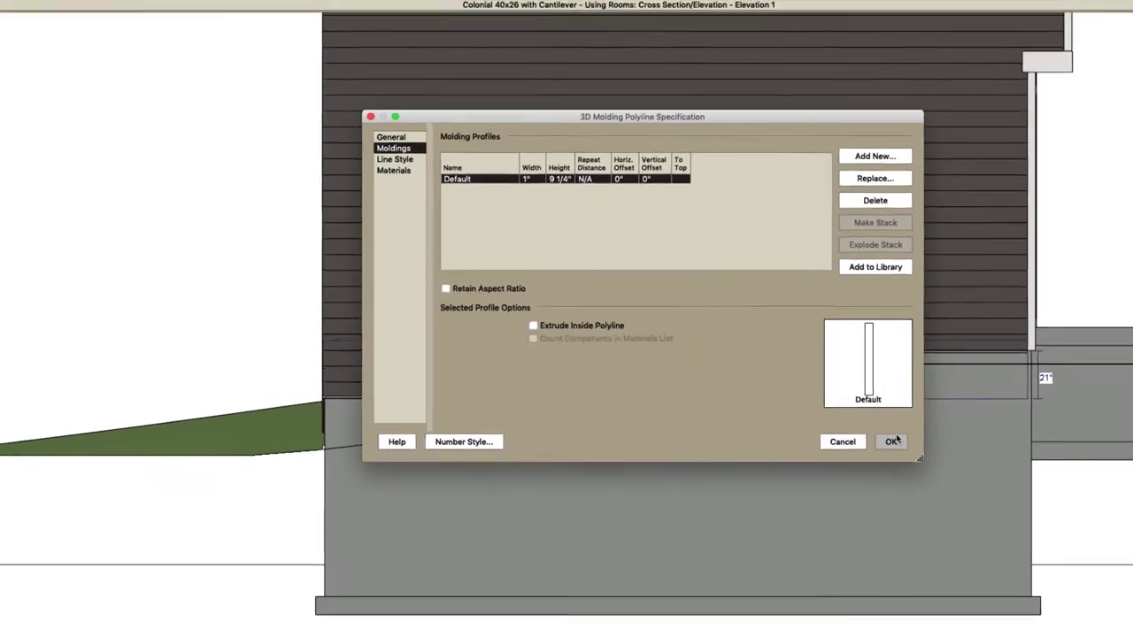
left_click(1037, 493)
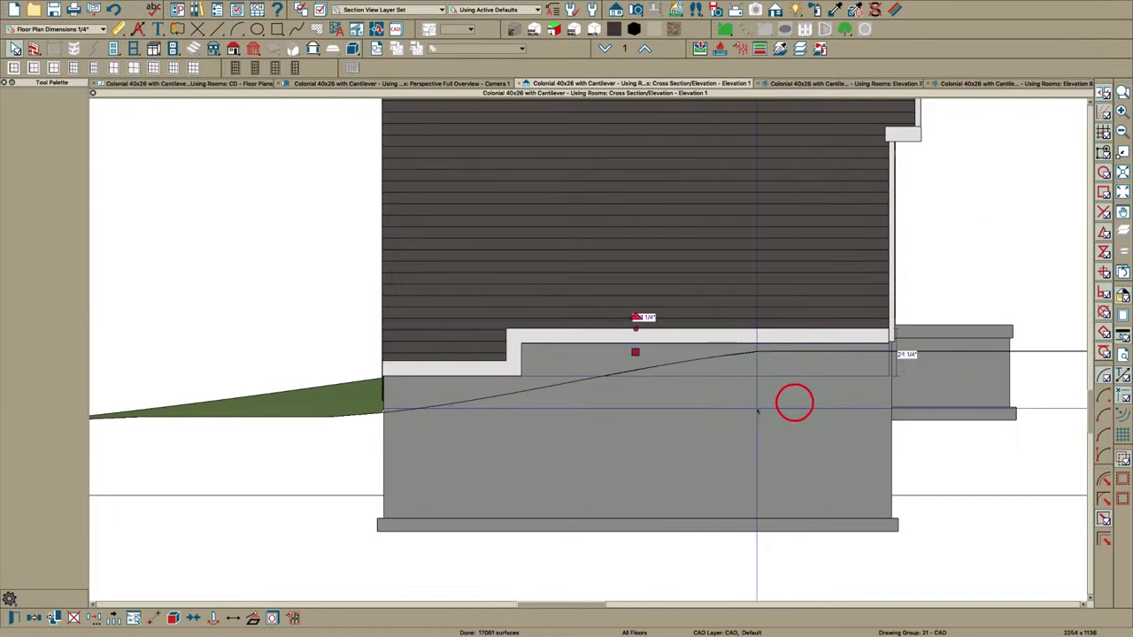
key("Escape")
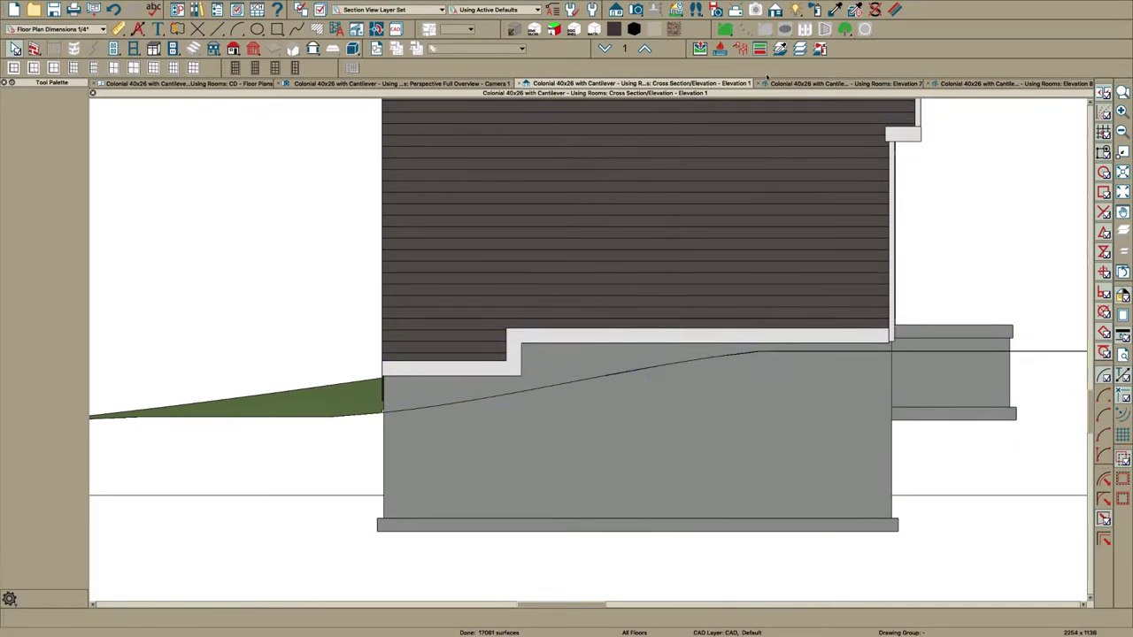
Step: Inspect the stepped trim in the Perspective Full Overview and check its 3D Molding Polyline profile settings
left_click(488, 84)
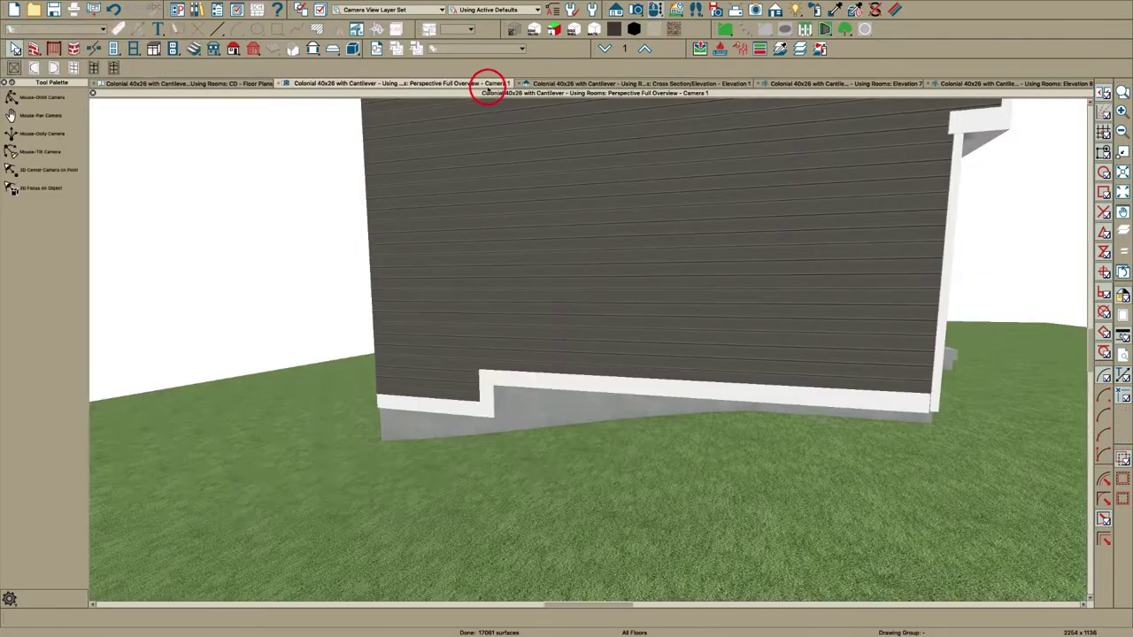
left_click_drag(652, 395, 483, 362)
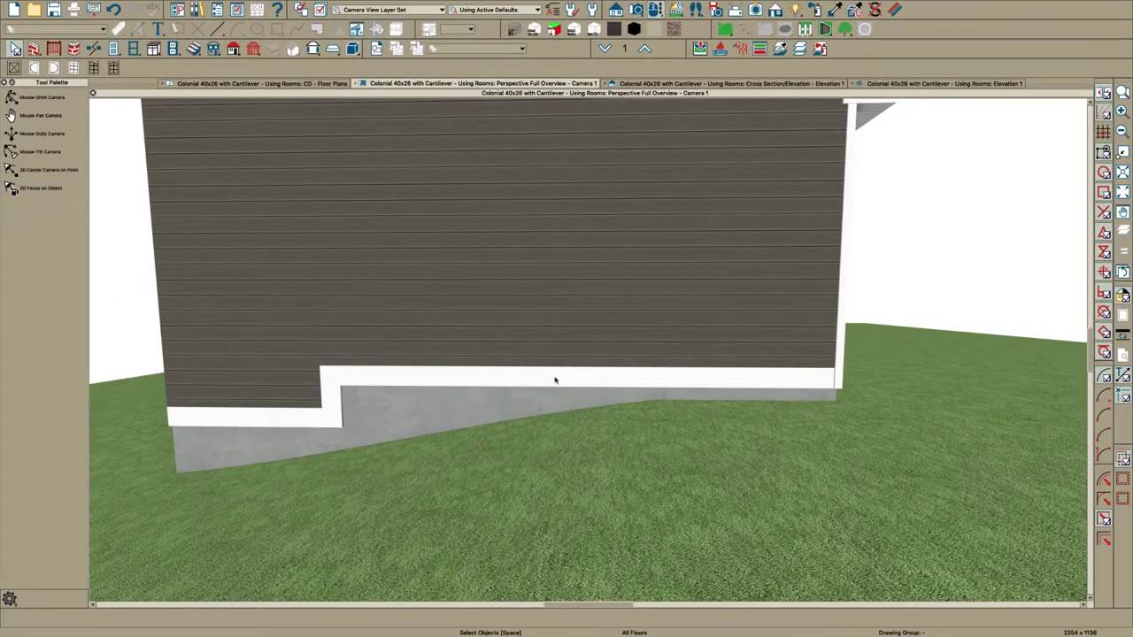
left_click(522, 398)
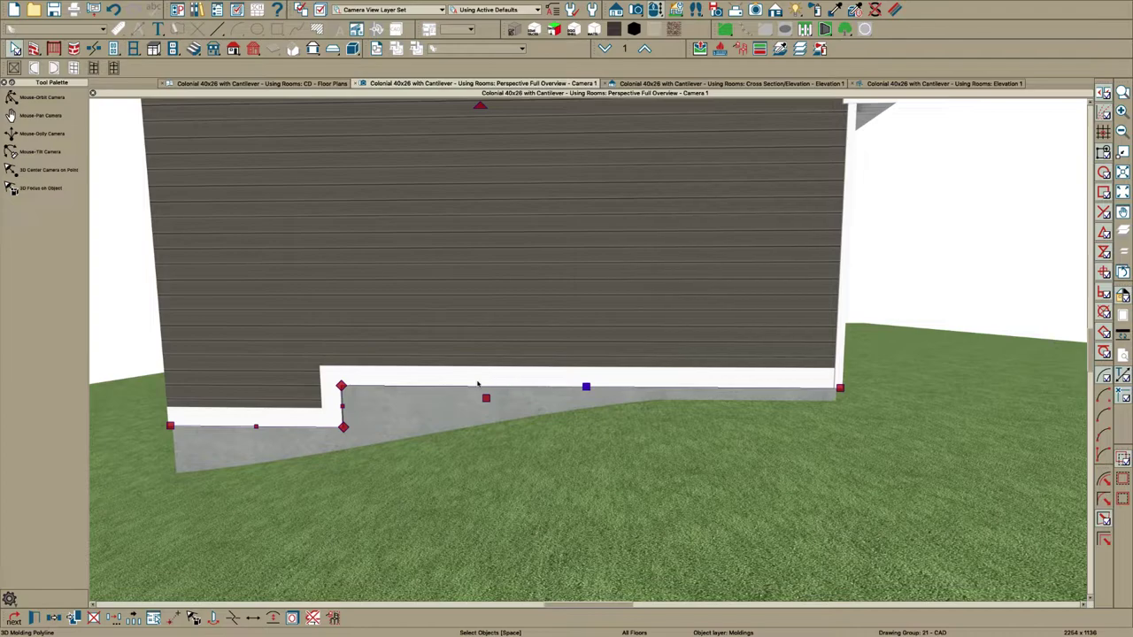
double_click(502, 380)
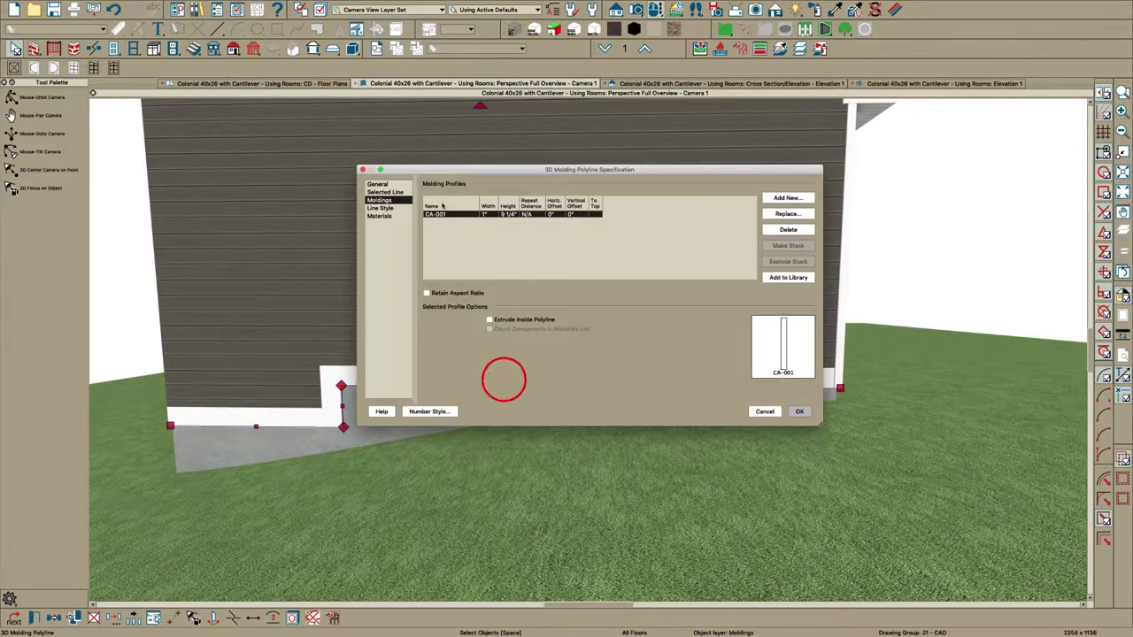
key("Return")
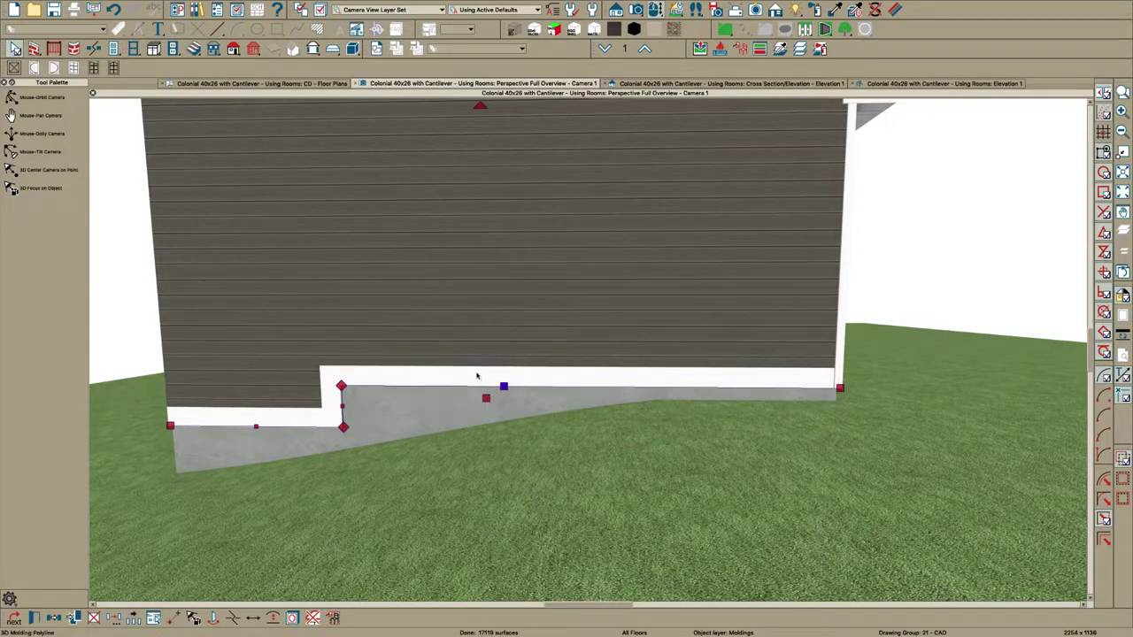
key("Escape")
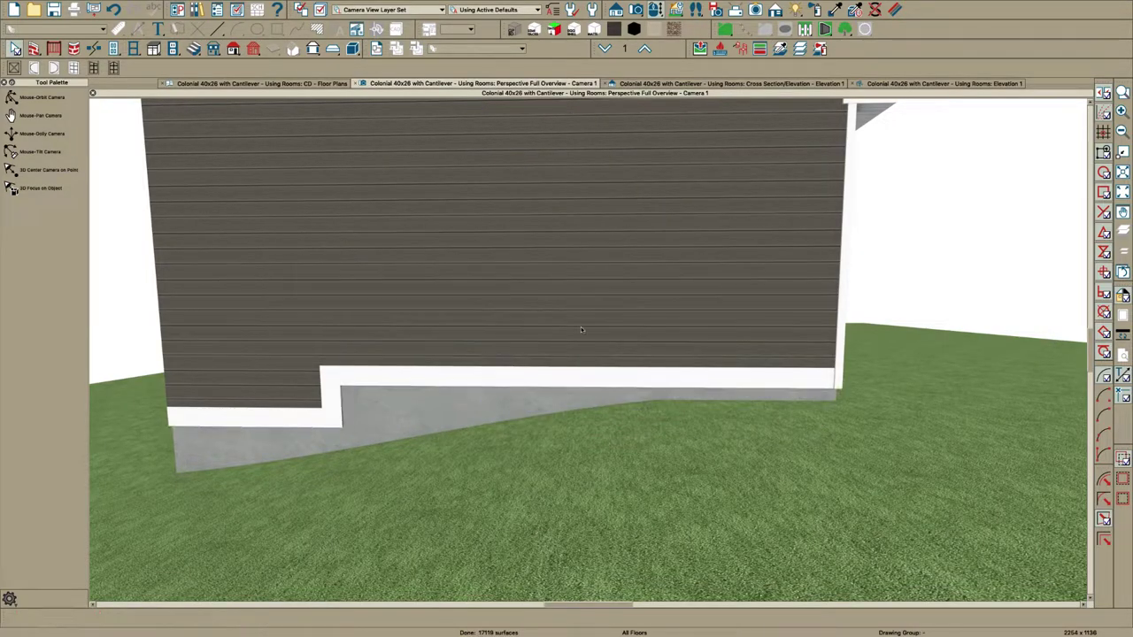
Step: Examine the trim board rectangle and the drip cap polyline beside the house in the floor plan
left_click(301, 84)
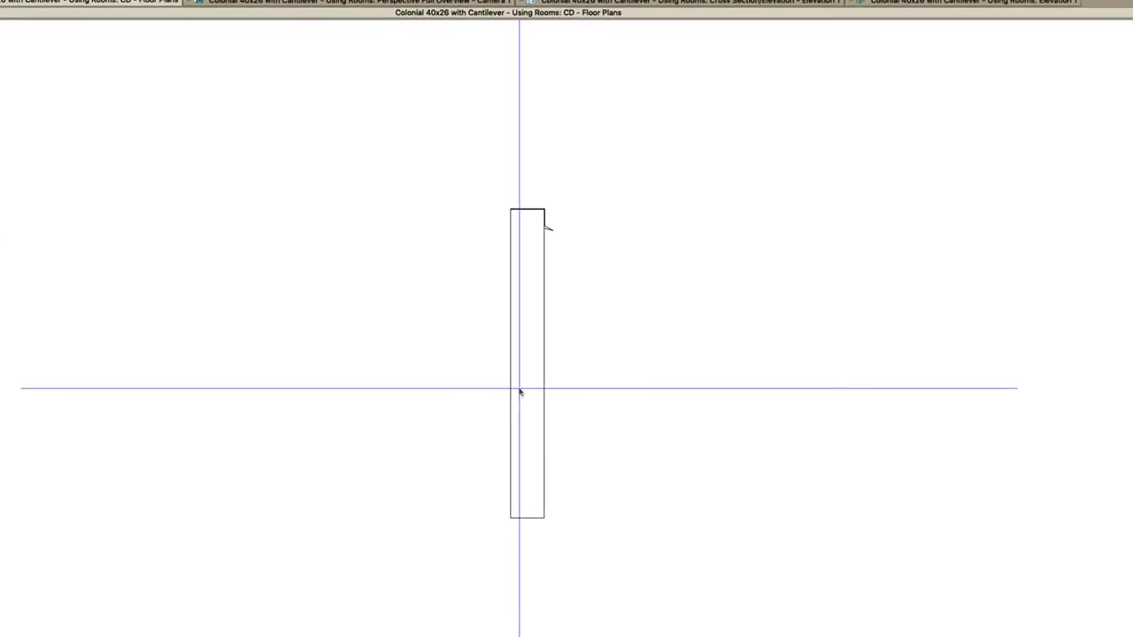
left_click(545, 388)
scroll(604, 431, "up", 1)
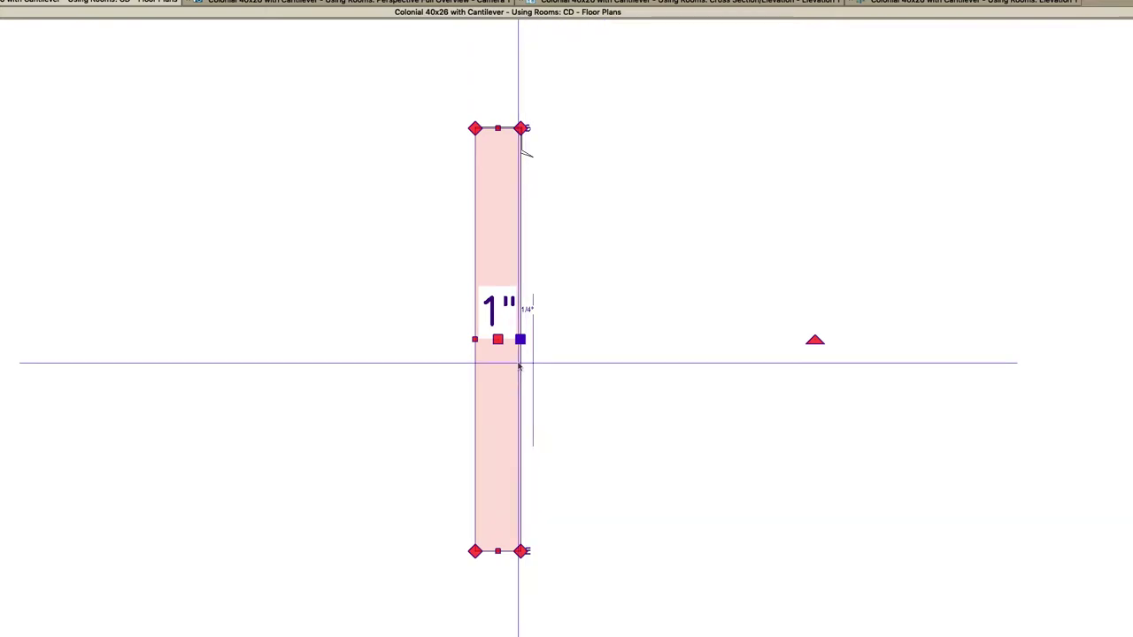
left_click(498, 129)
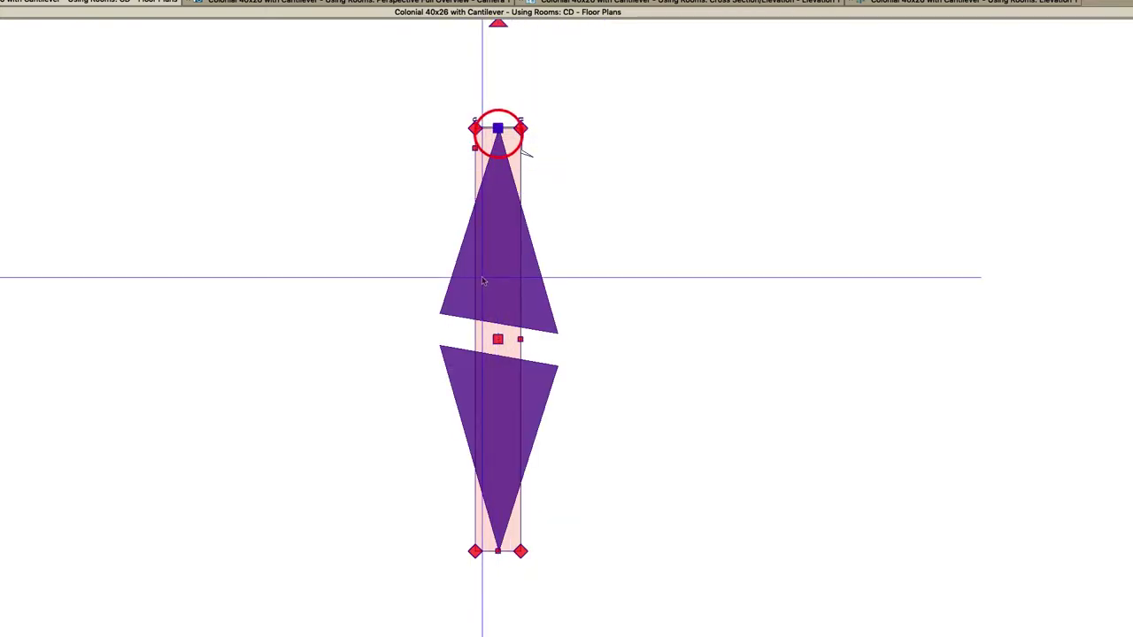
key("Escape")
scroll(481, 268, "up", 1)
scroll(465, 266, "down", 2)
scroll(515, 151, "up", 2)
scroll(516, 200, "up", 2)
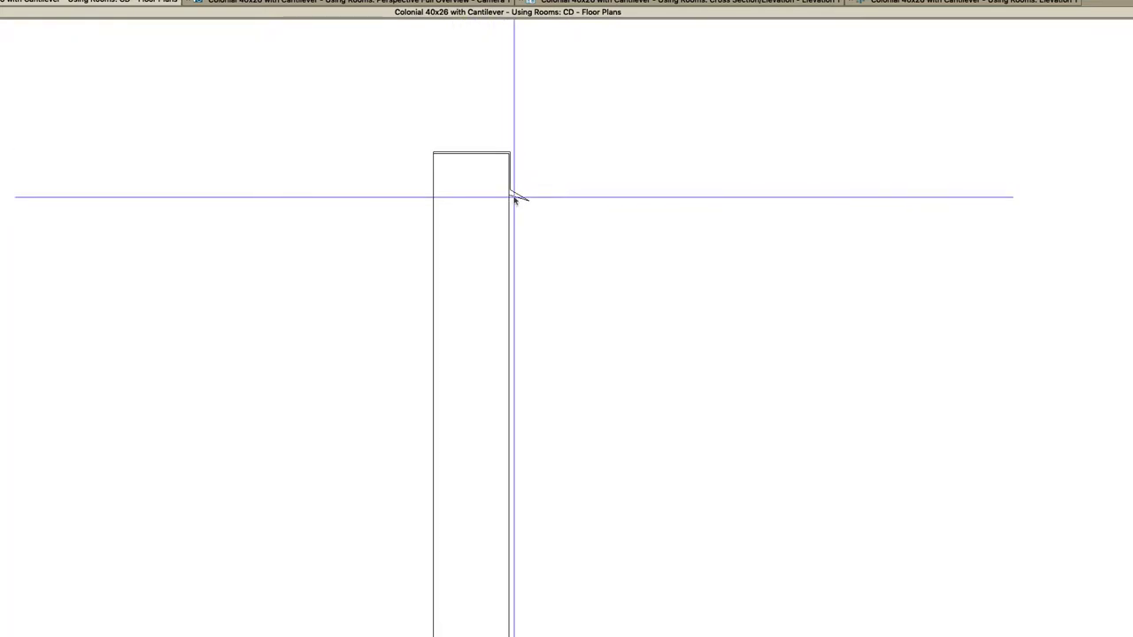
left_click(514, 198)
scroll(517, 184, "up", 3)
key("Escape")
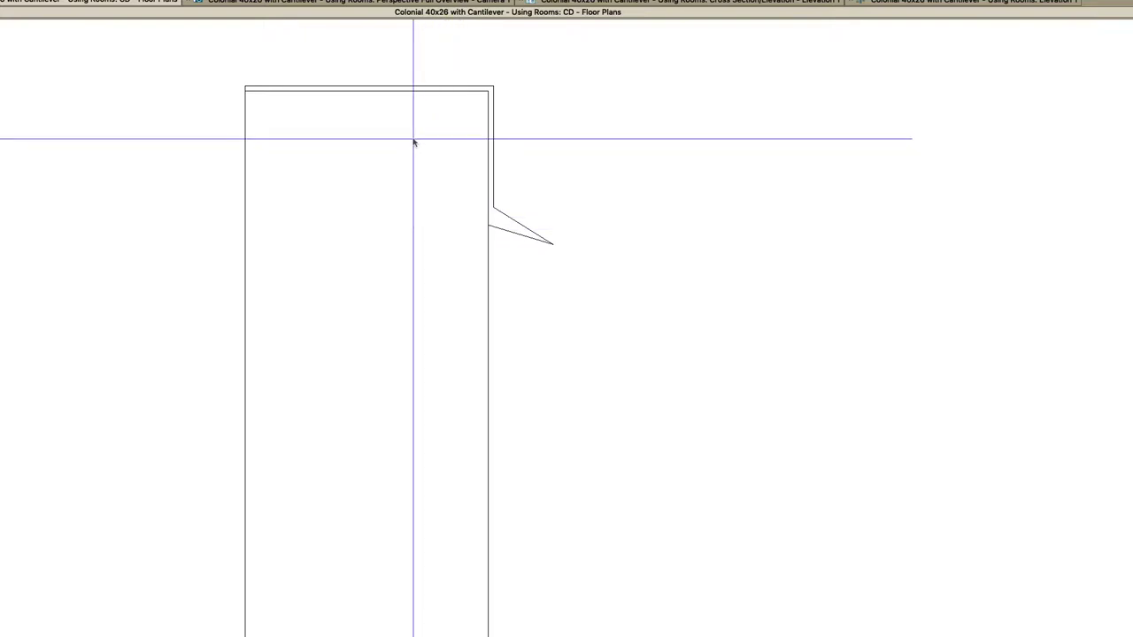
scroll(501, 126, "down", 1)
scroll(535, 195, "down", 2)
left_click(531, 211)
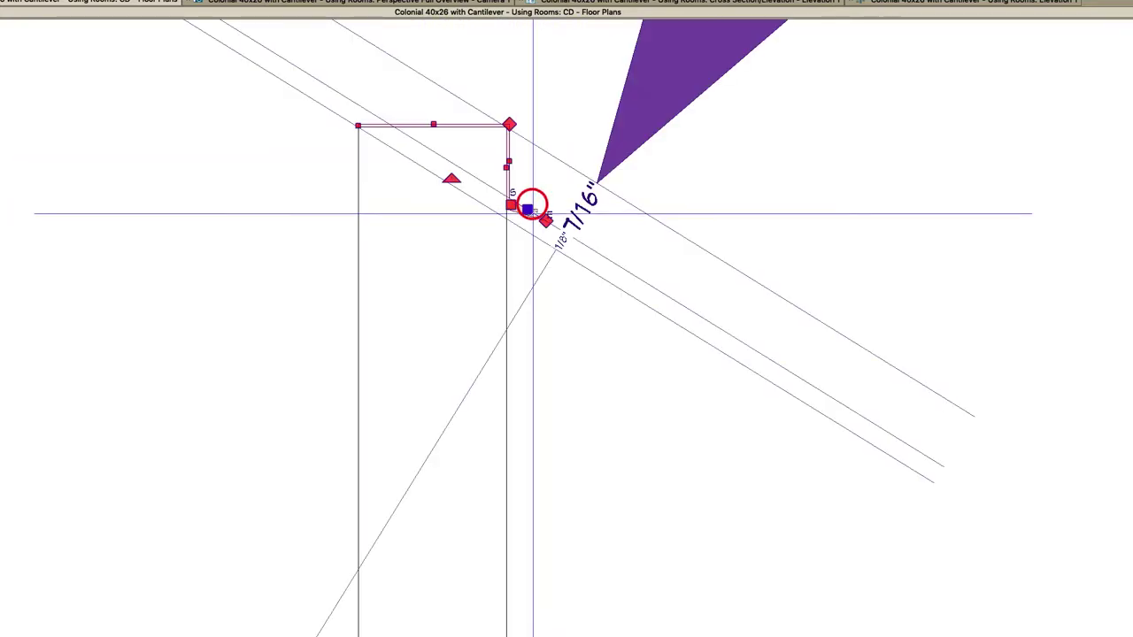
Step: Select both the trim board rectangle and the drip cap polyline and add them to the library as a stacked molding
left_click(504, 279)
left_click(495, 253)
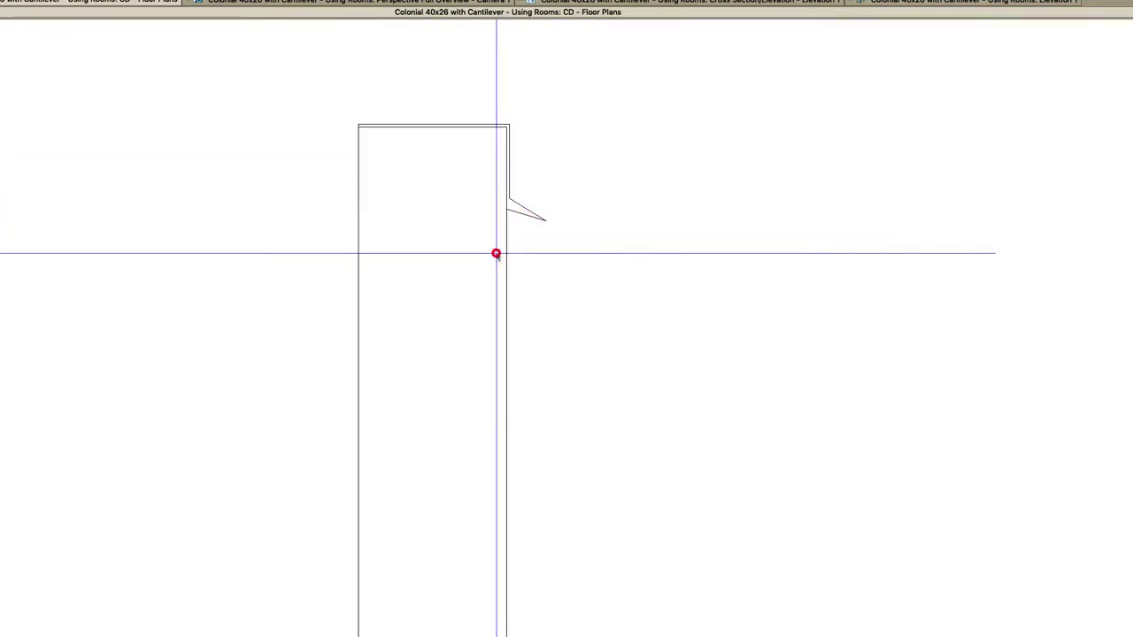
left_click(519, 210, "shift")
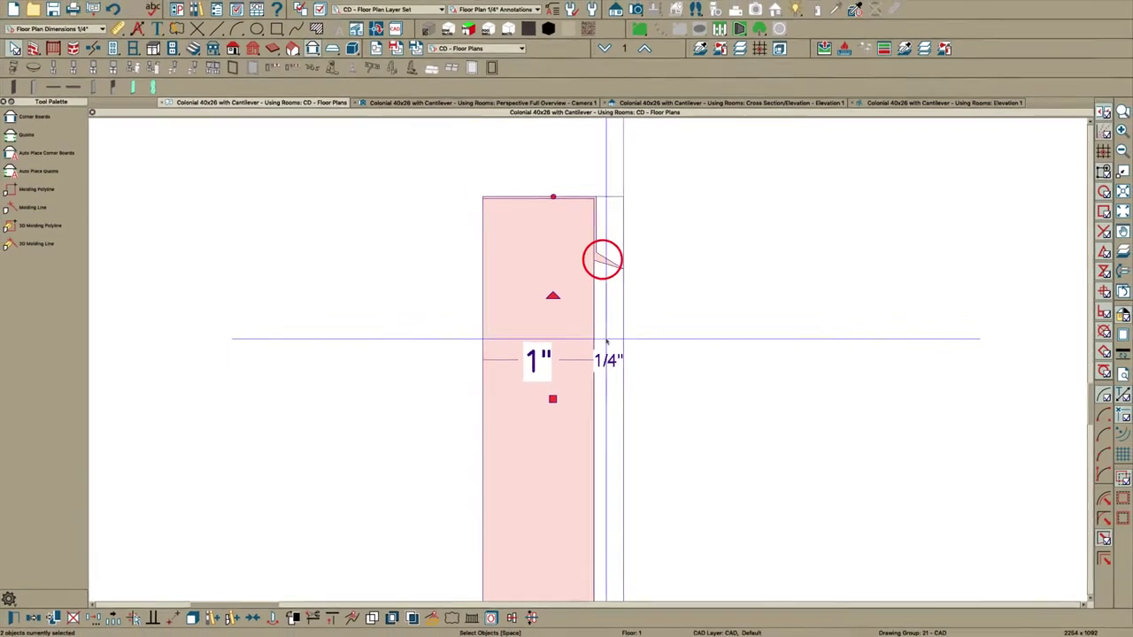
left_click(503, 303)
left_click(591, 331)
left_click(608, 260, "shift")
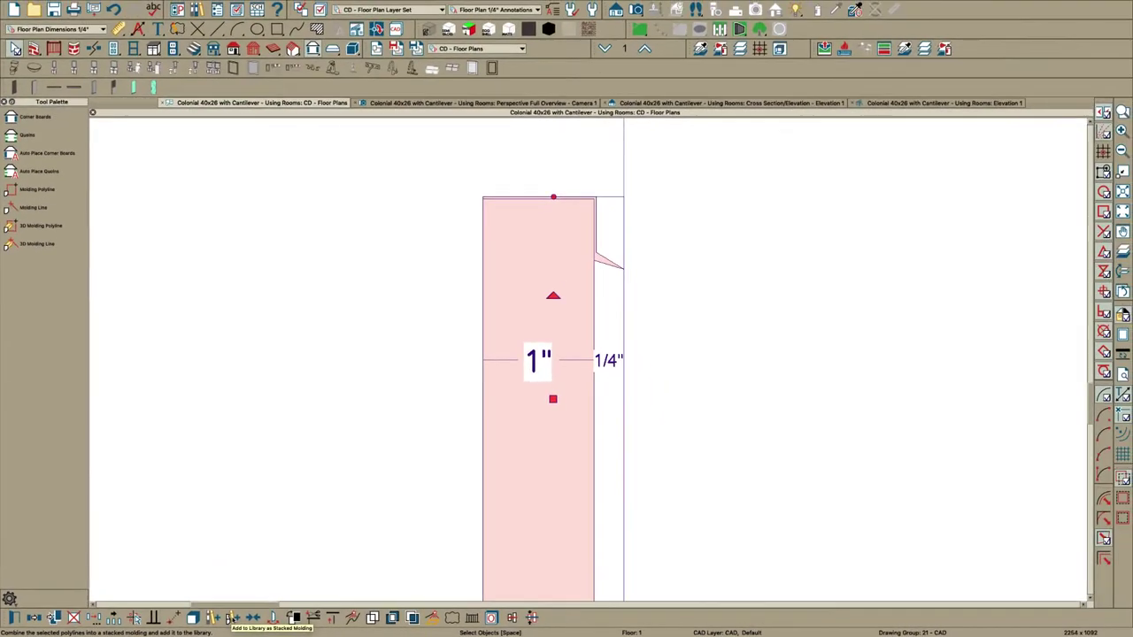
left_click(230, 618)
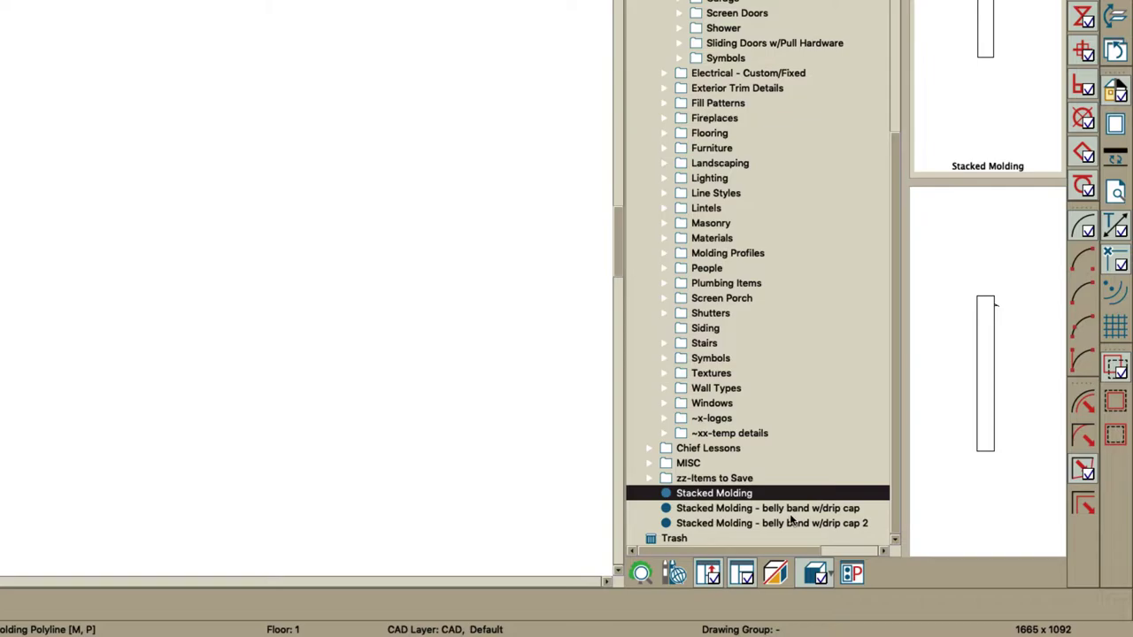
Step: Apply the library profile "Stacked Molding - belly band w/drip cap 2" to the stepped trim in the perspective view
left_click(692, 522)
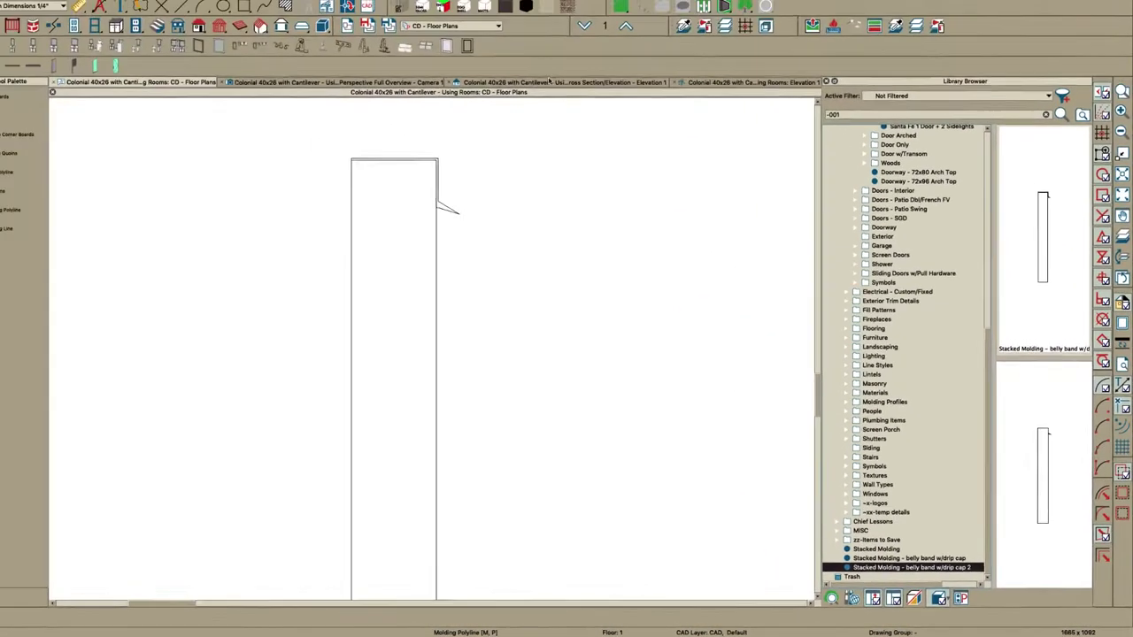
left_click(385, 104)
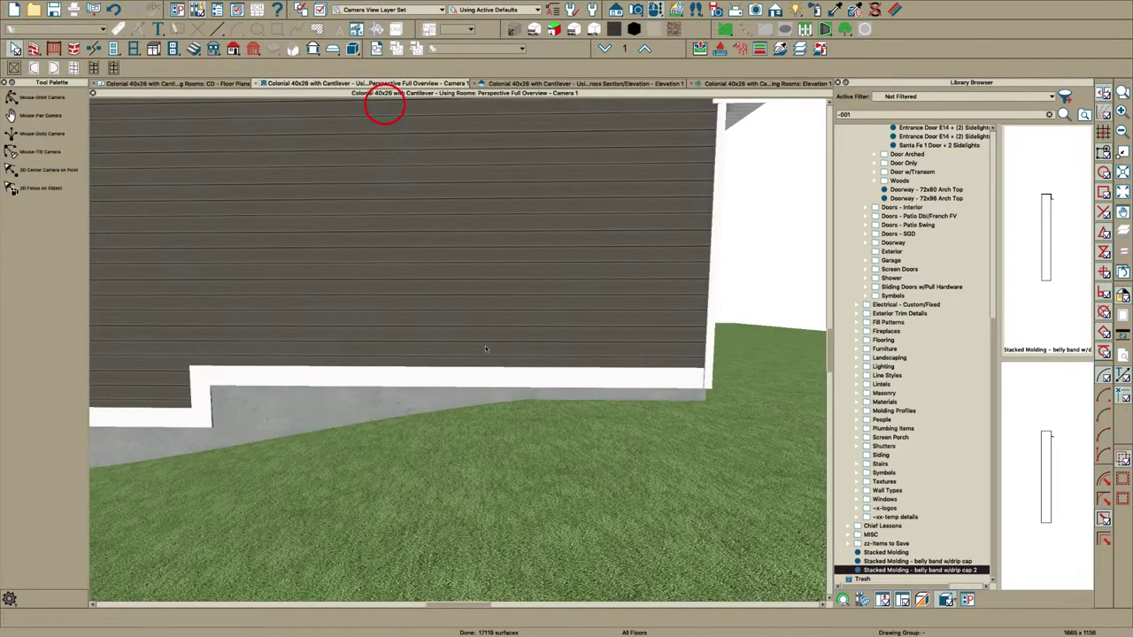
key("o")
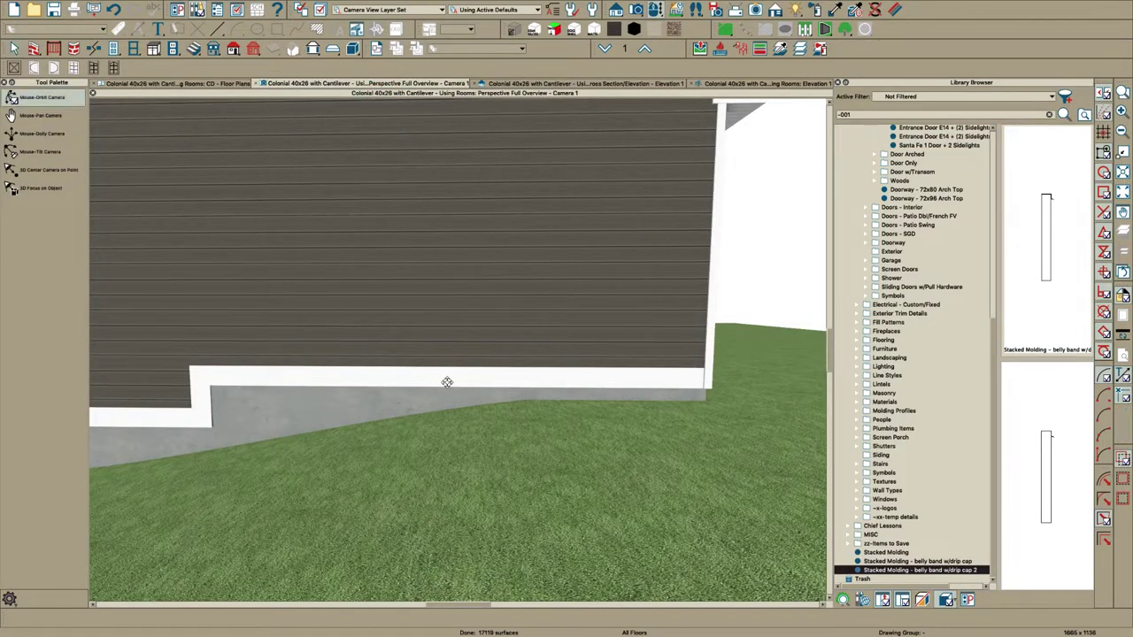
middle_click_drag(446, 382, 483, 380)
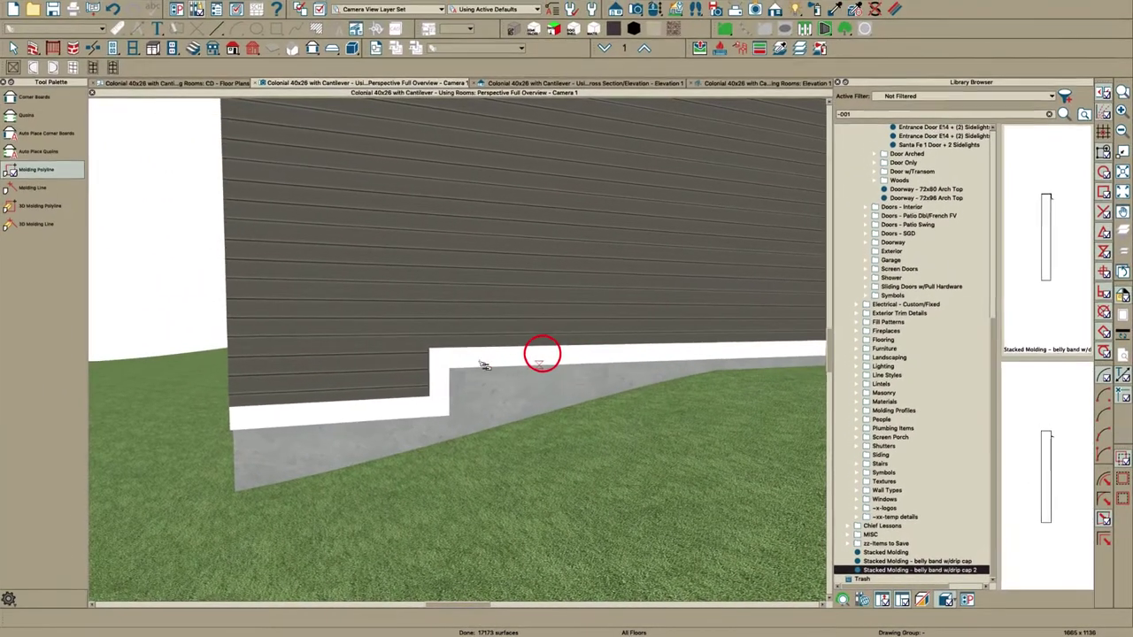
scroll(430, 360, "up", 5)
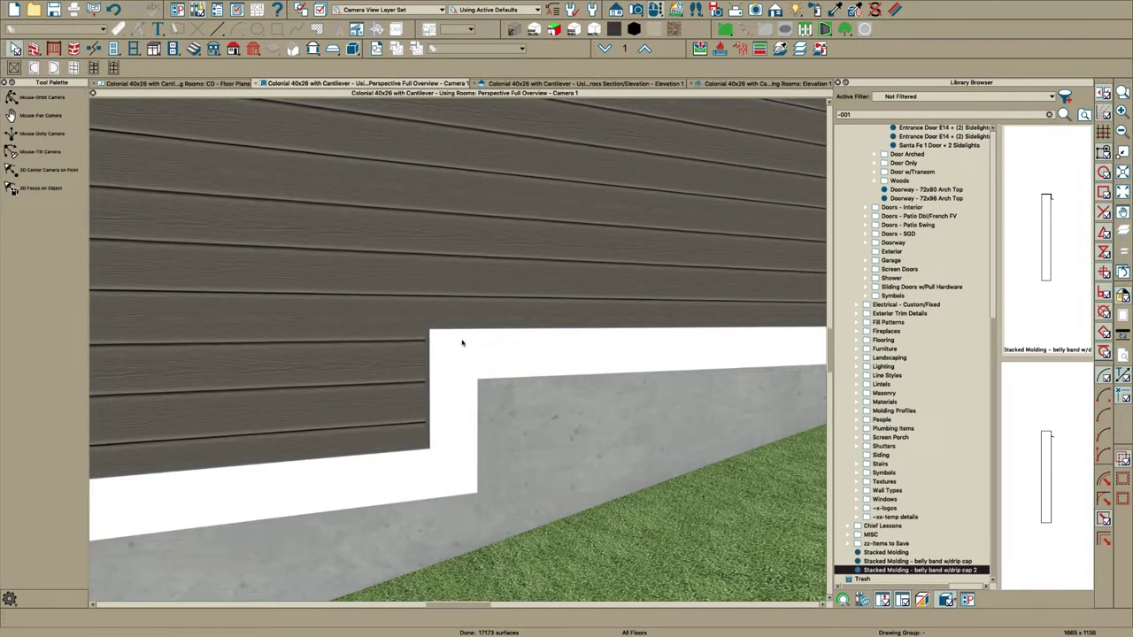
scroll(462, 342, "up", 2)
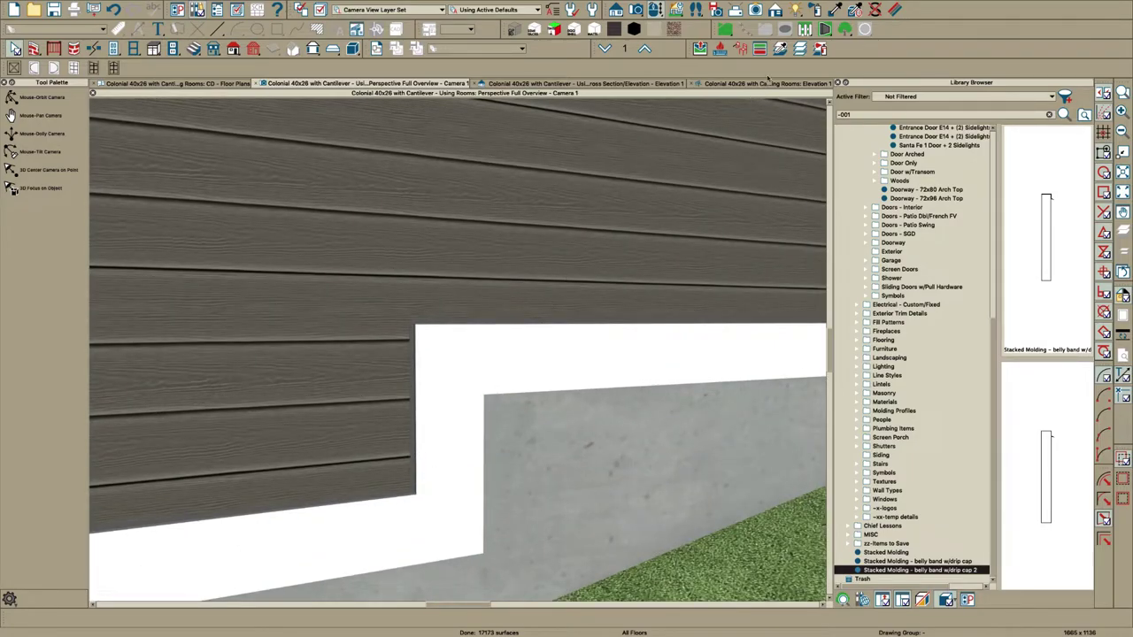
Step: Create a cross section through the side exterior wall from the floor plan and examine the trim board and drip cap profile
left_click(736, 83)
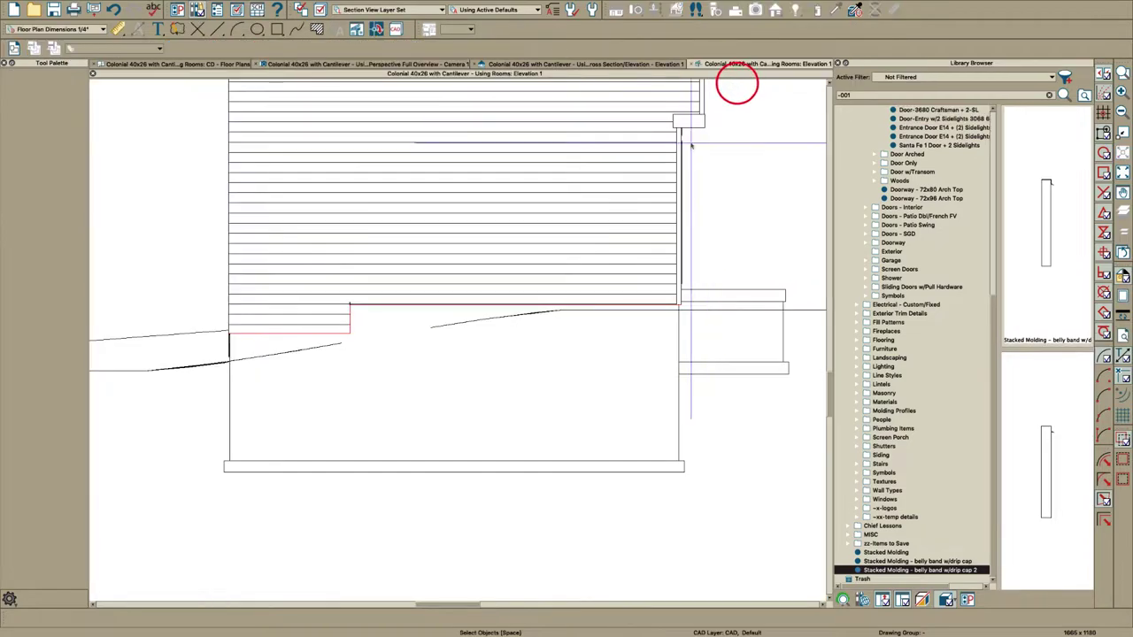
left_click(577, 66)
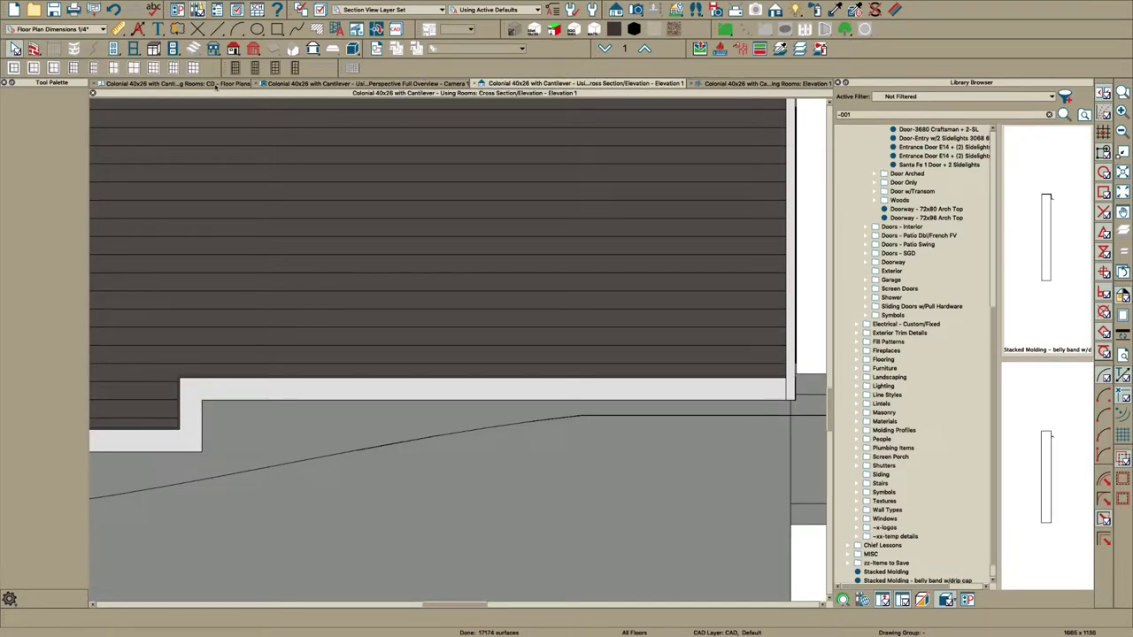
scroll(469, 243, "down", 10)
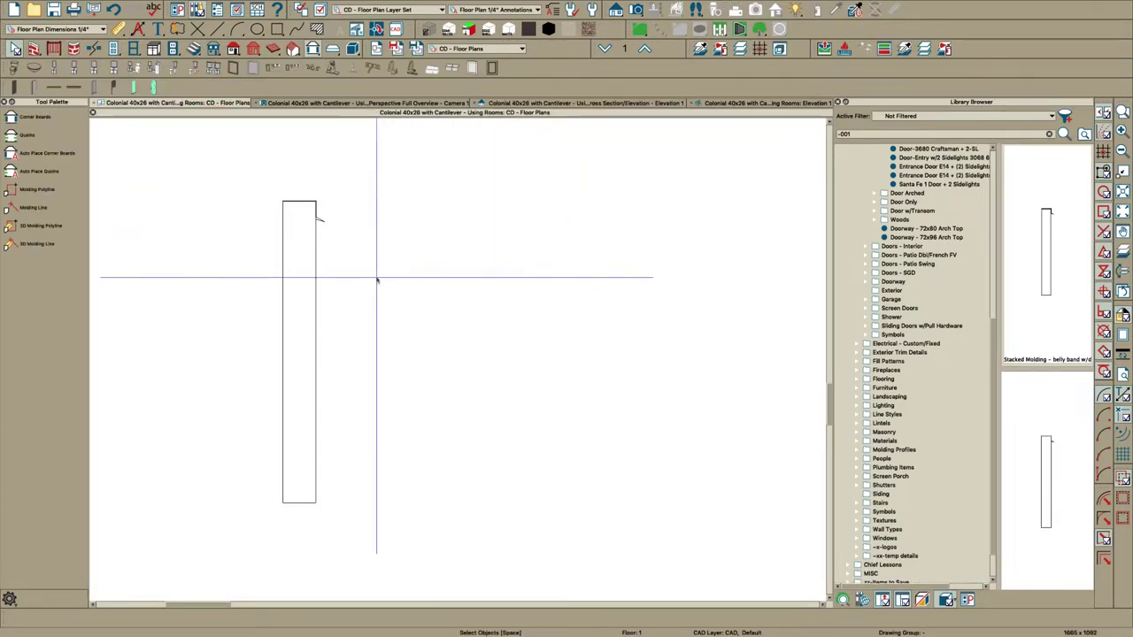
scroll(373, 291, "down", 3)
scroll(581, 331, "up", 2)
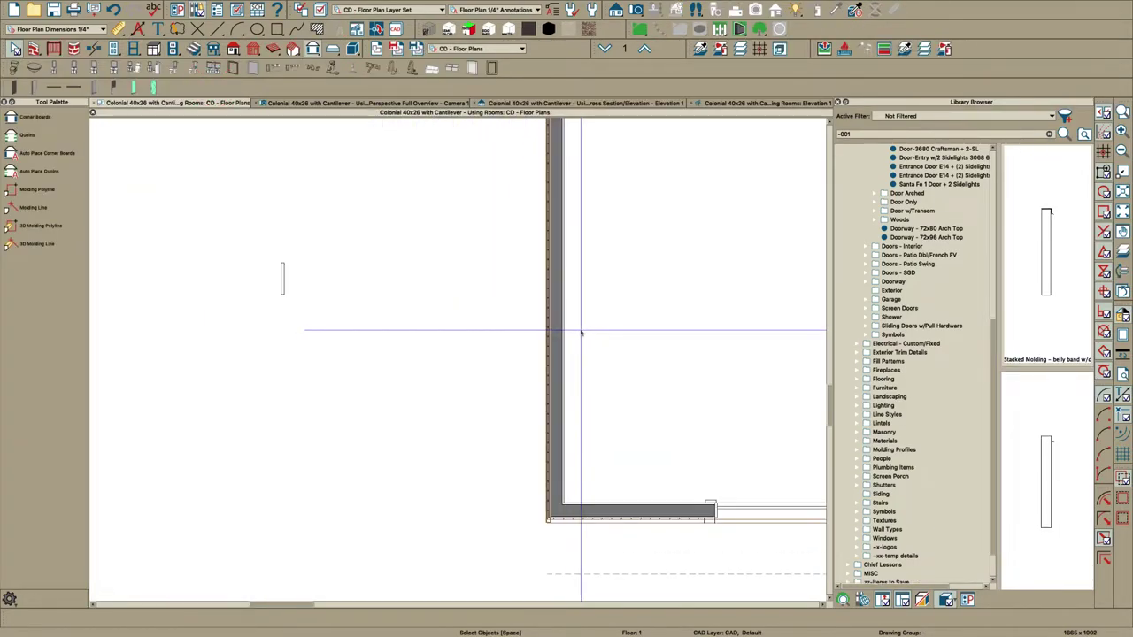
key("b")
left_click_drag(580, 330, 584, 292)
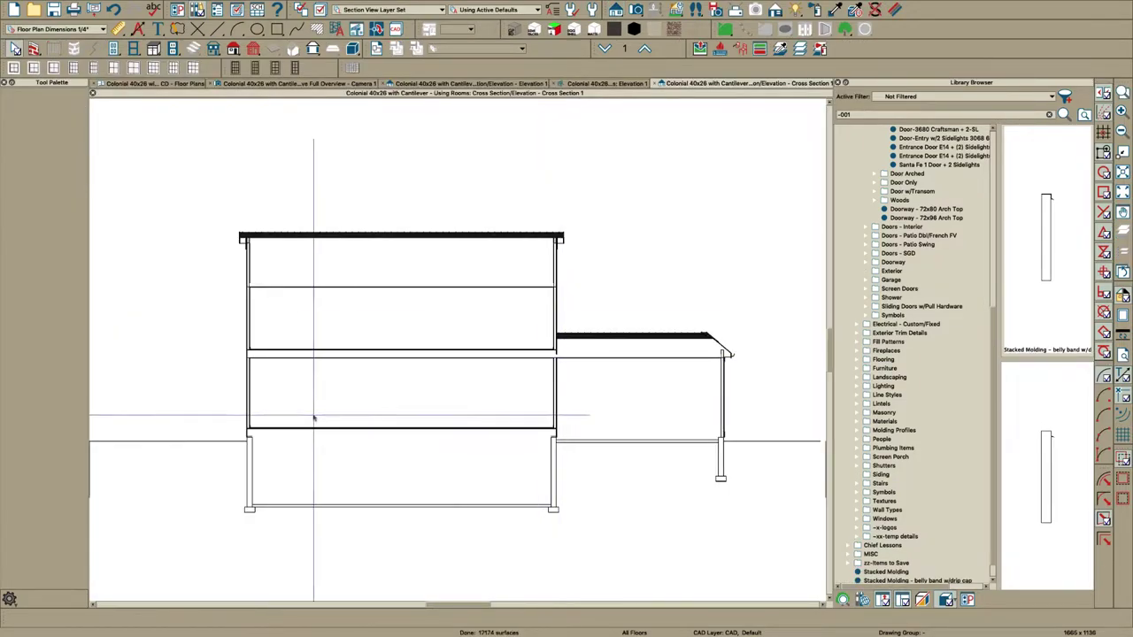
key("z")
left_click_drag(240, 409, 253, 446)
scroll(445, 481, "up", 6)
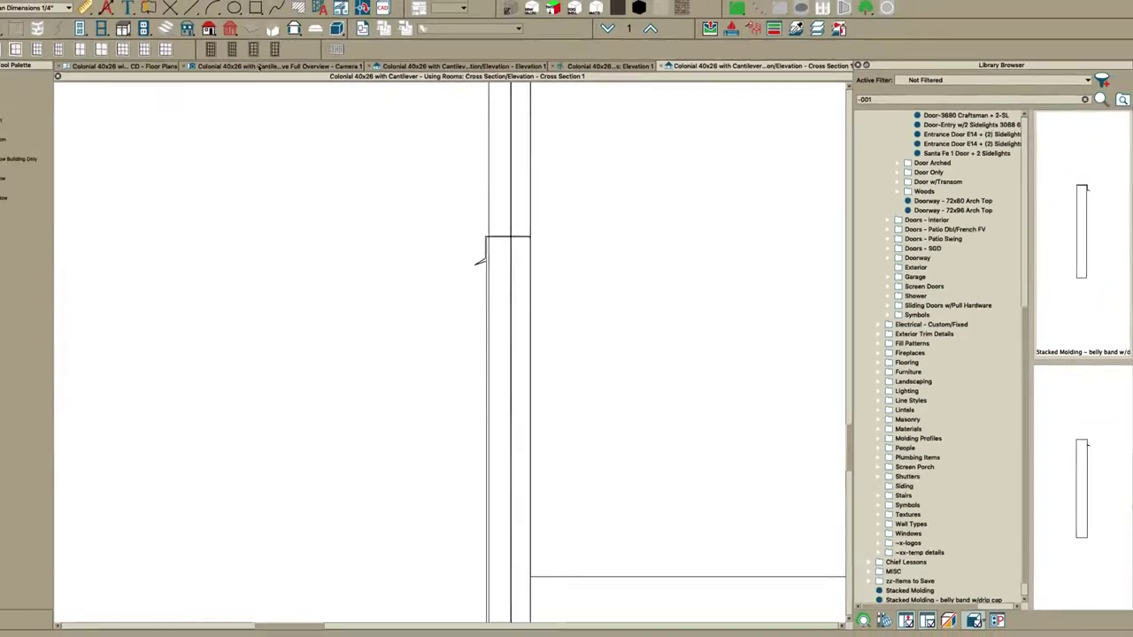
Step: Return to the perspective view, close the Library Browser and inspect the drip cap at the trim's step
left_click(280, 83)
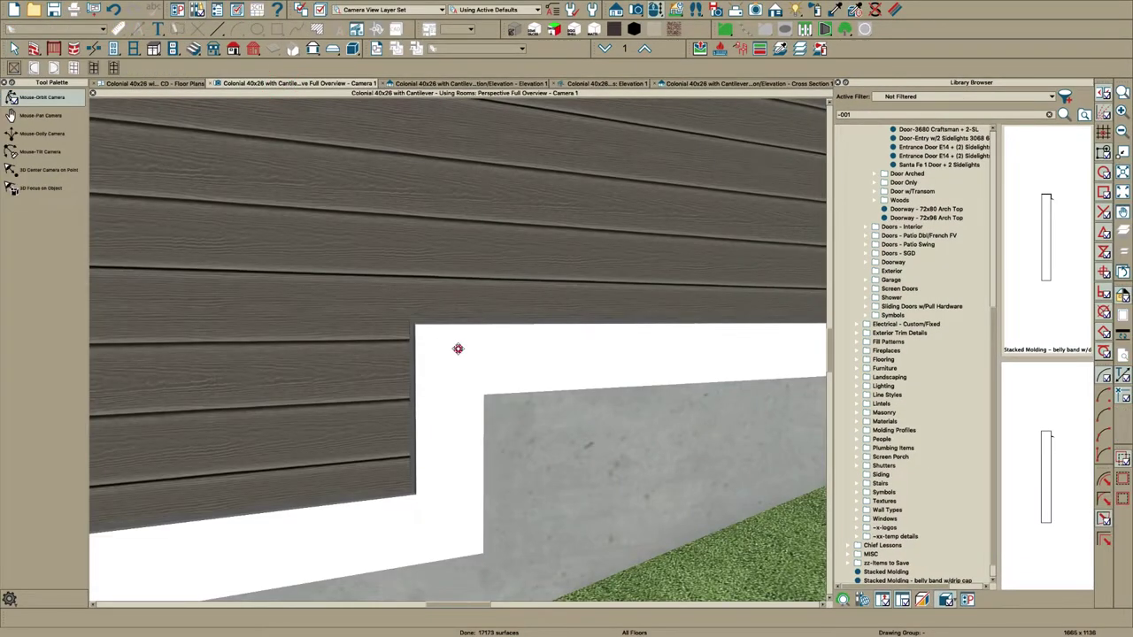
left_click_drag(458, 348, 435, 364)
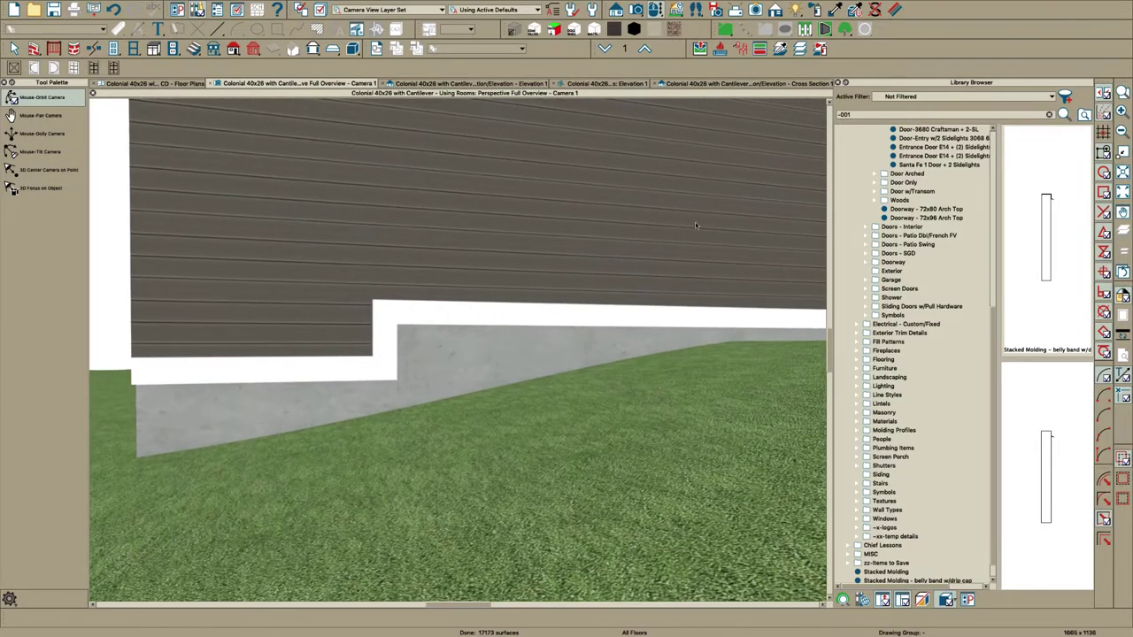
left_click(837, 82)
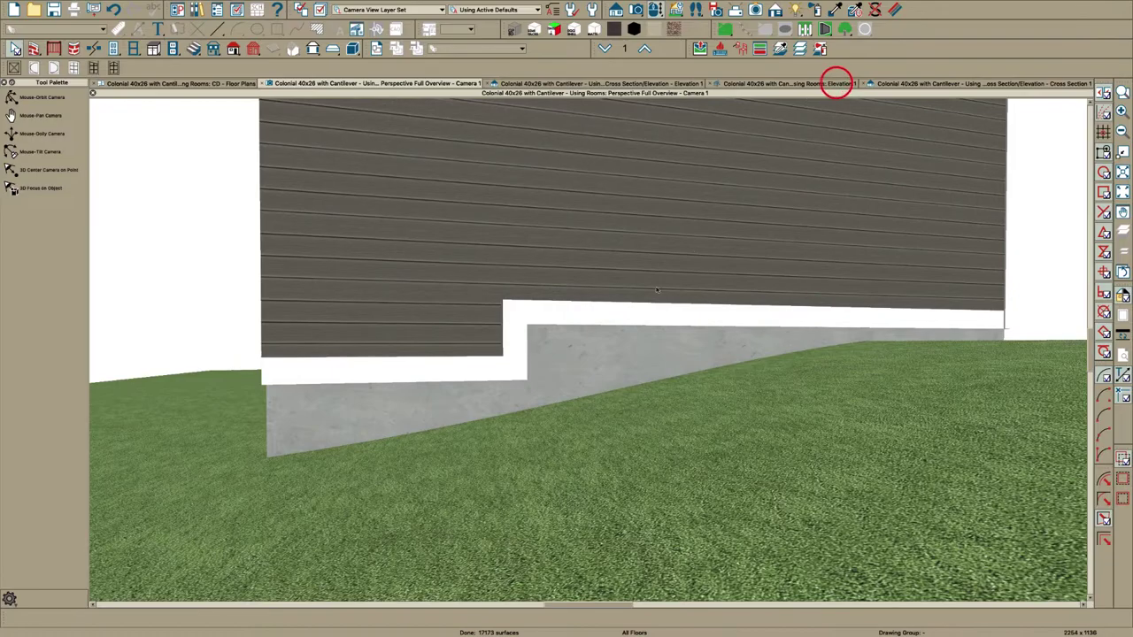
left_click_drag(631, 304, 651, 314)
scroll(646, 339, "up", 5)
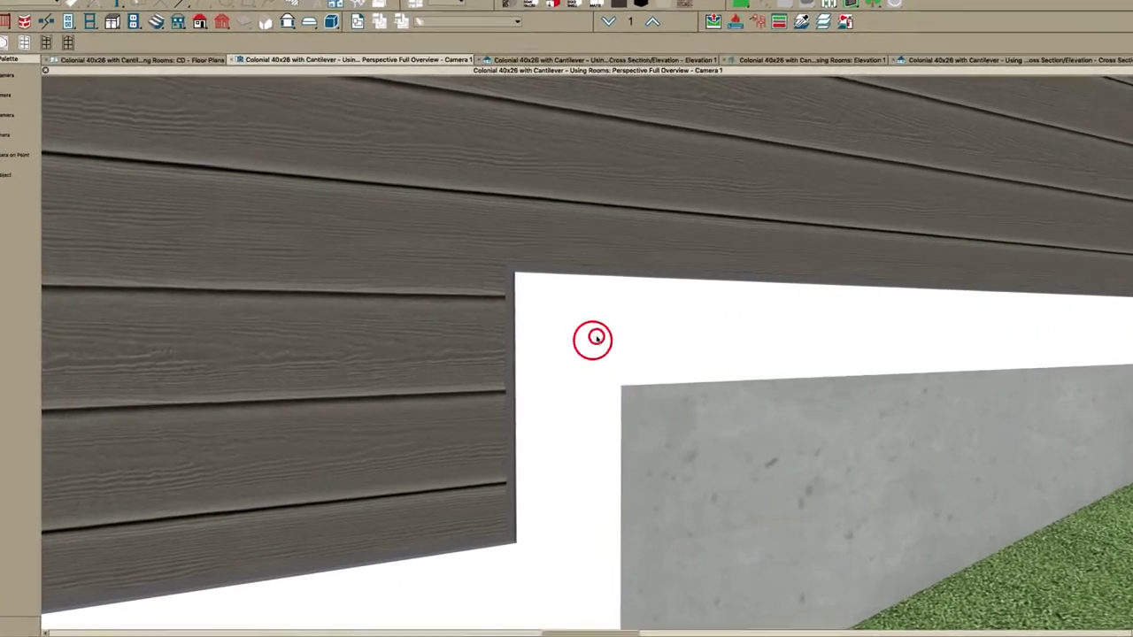
Step: Rename the first component of the stepped trim's stacked molding, Molding 1, as Belly Band in the 3D molding polyline's profiles
double_click(590, 339)
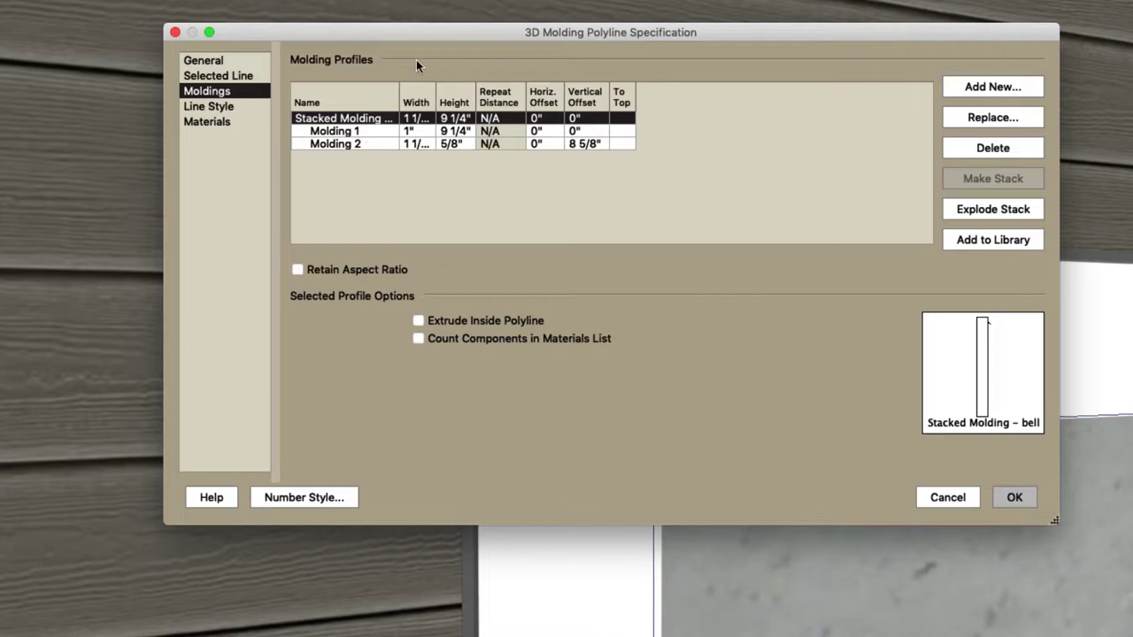
double_click(398, 99)
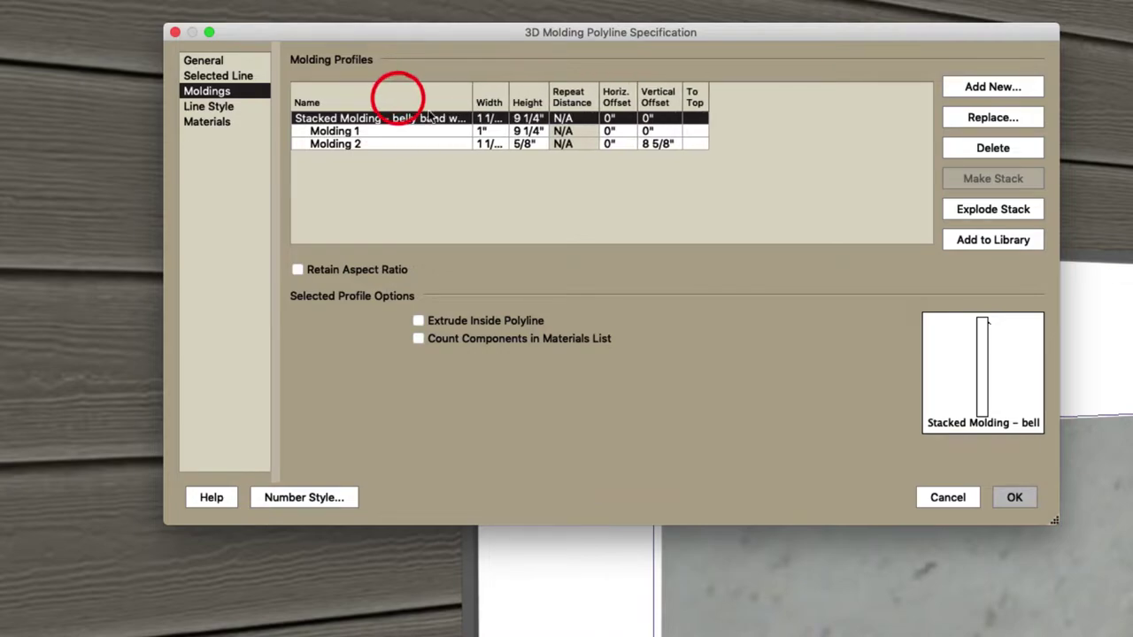
double_click(470, 91)
left_click(356, 131)
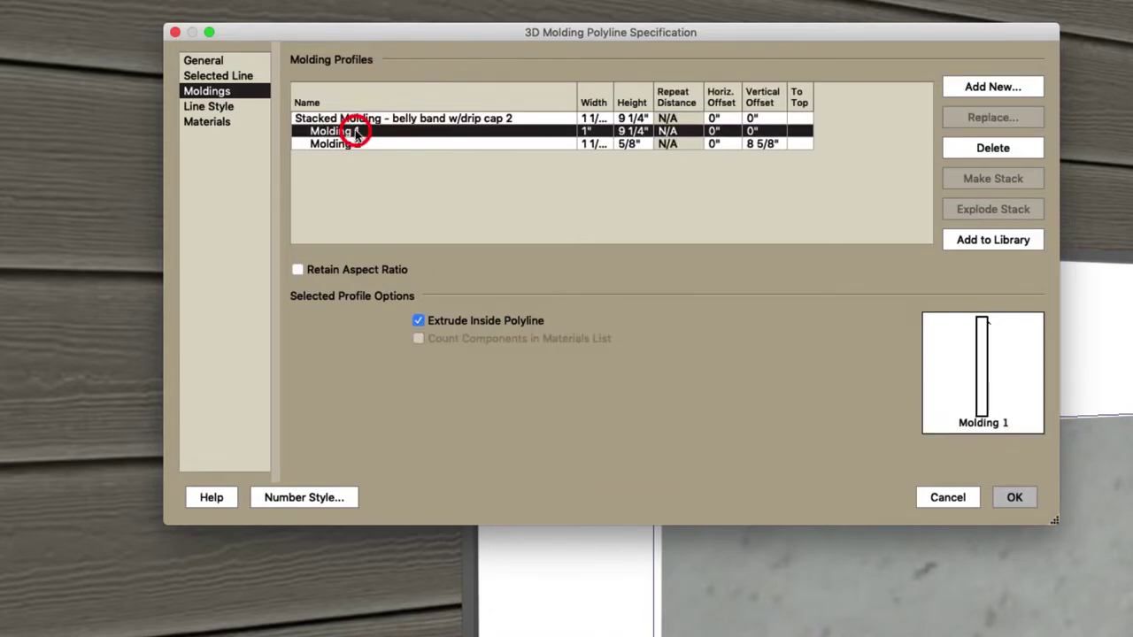
left_click(352, 131)
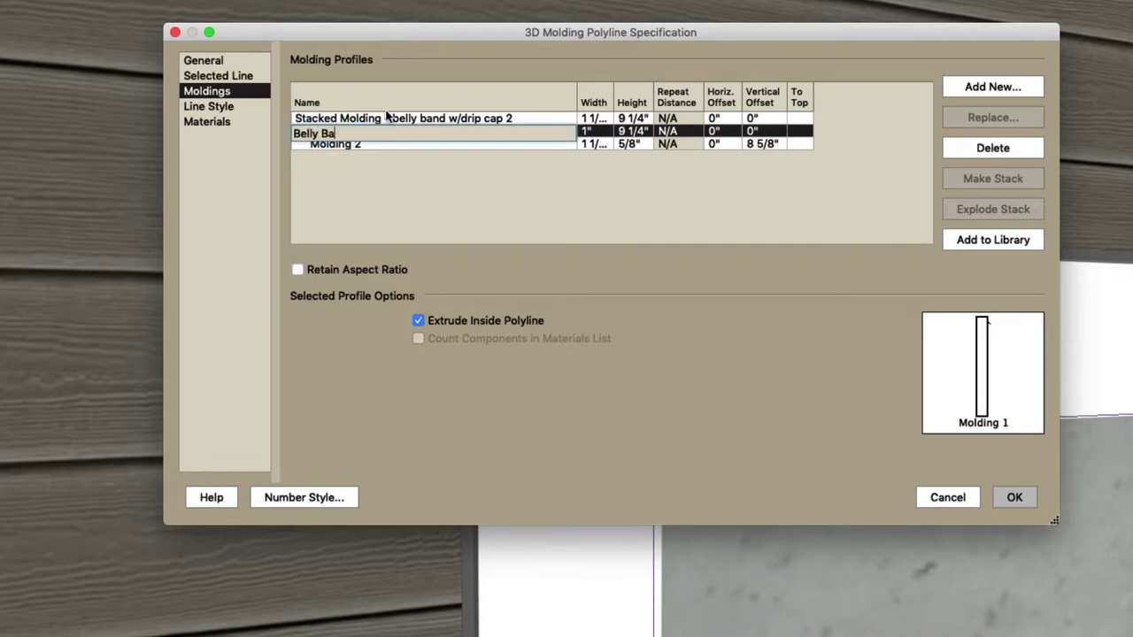
key("Return")
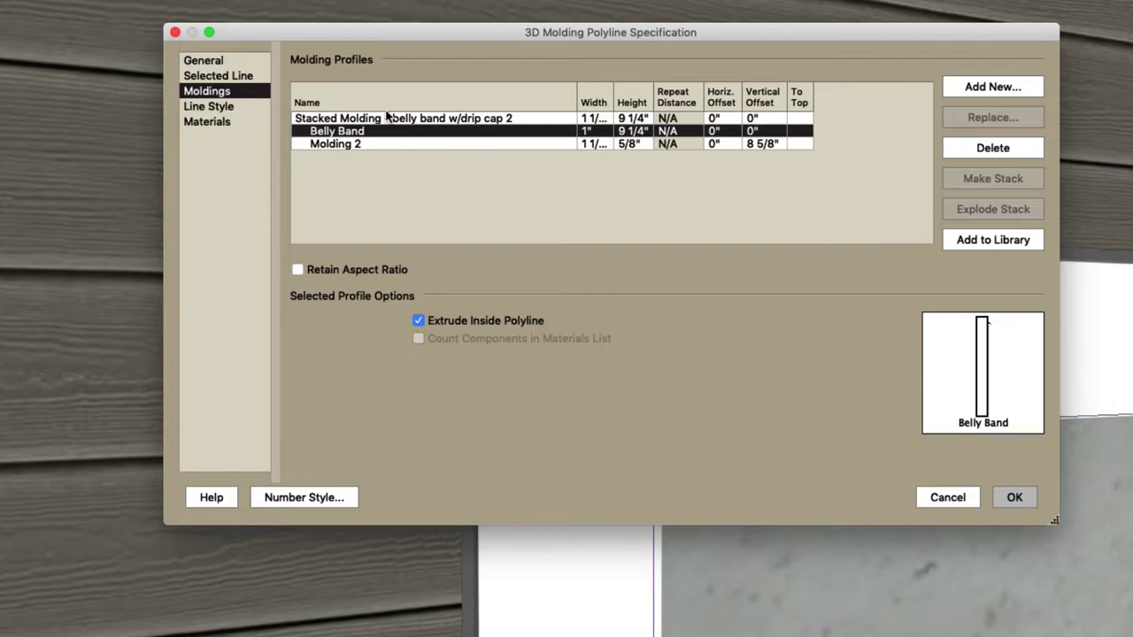
Step: Rename the stacked molding's second component, Molding 2, as Drip Cap and widen the profile table's Height column
left_click(359, 145)
left_click(362, 143)
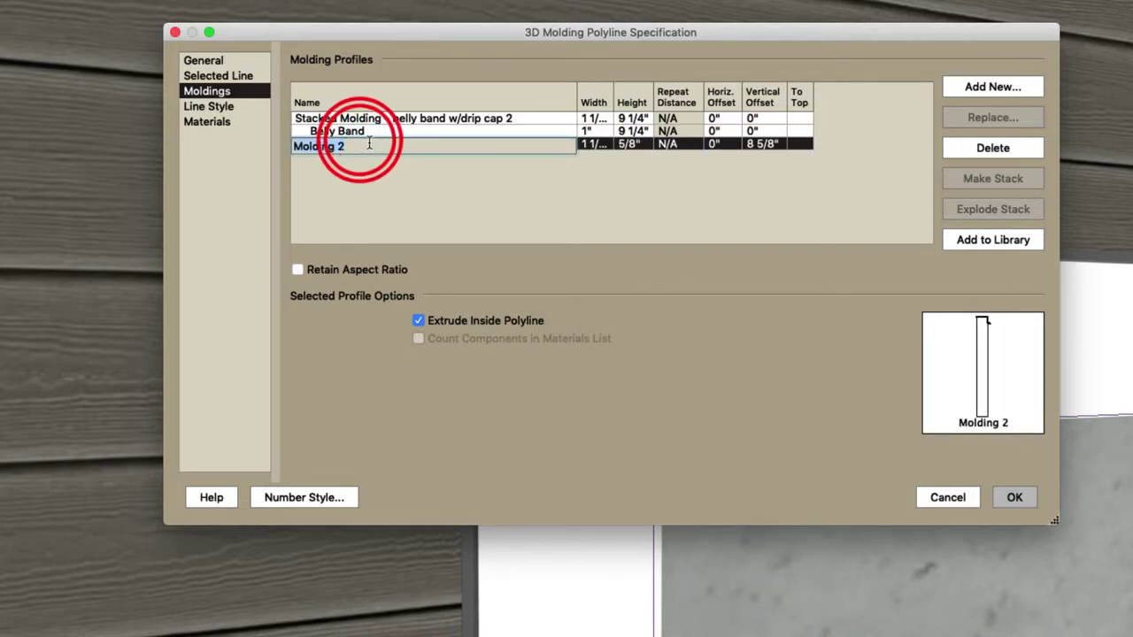
type("Drip Cap")
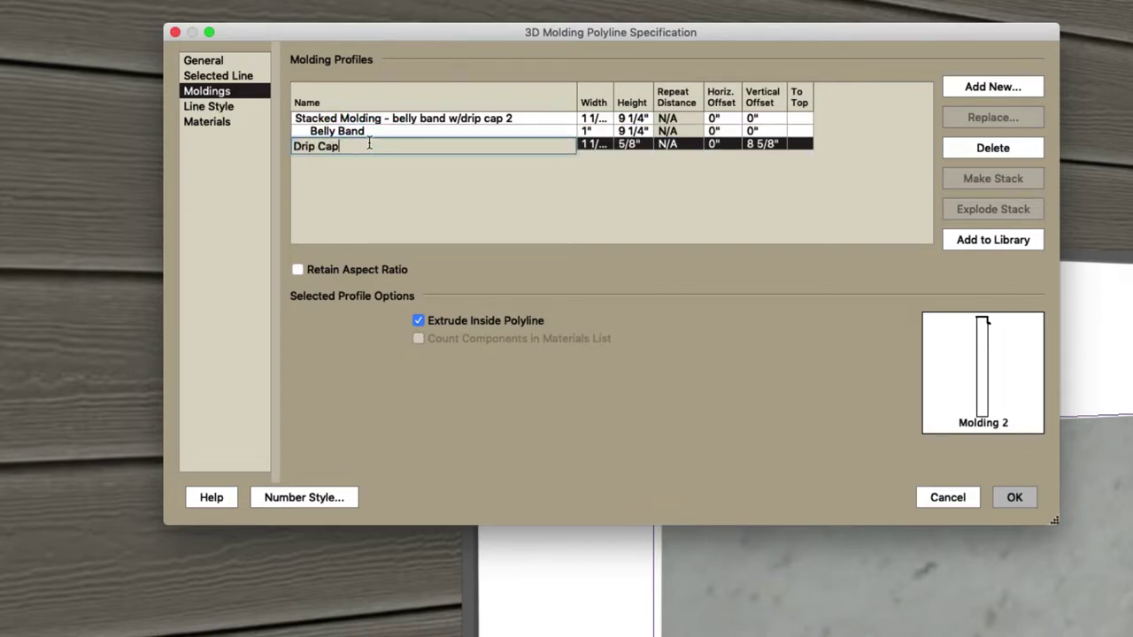
key("Return")
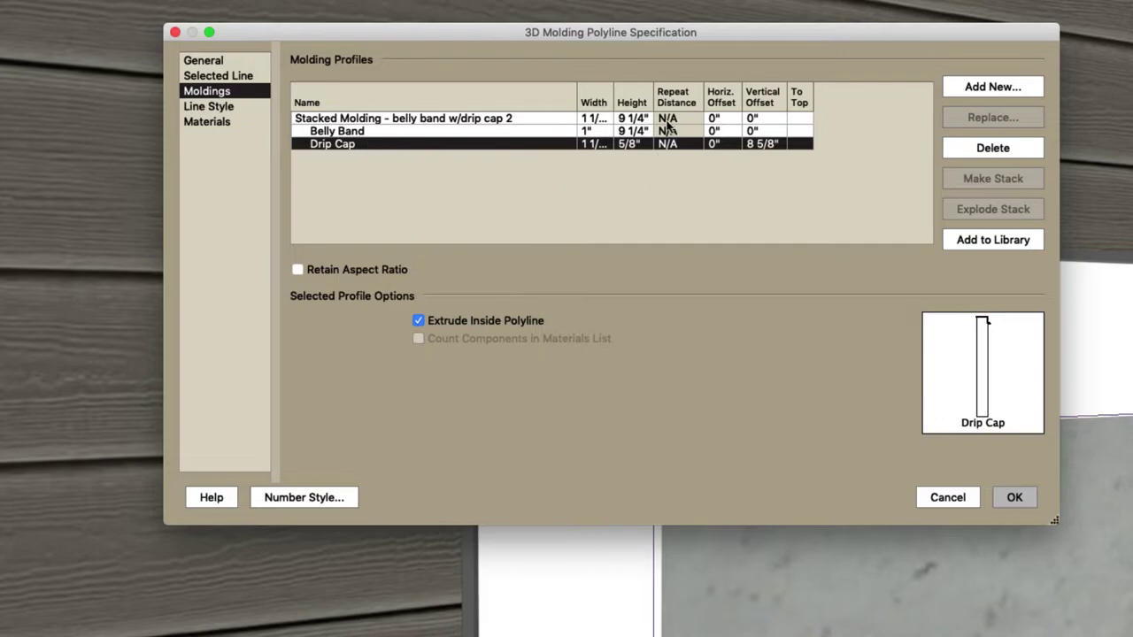
left_click_drag(652, 89, 666, 89)
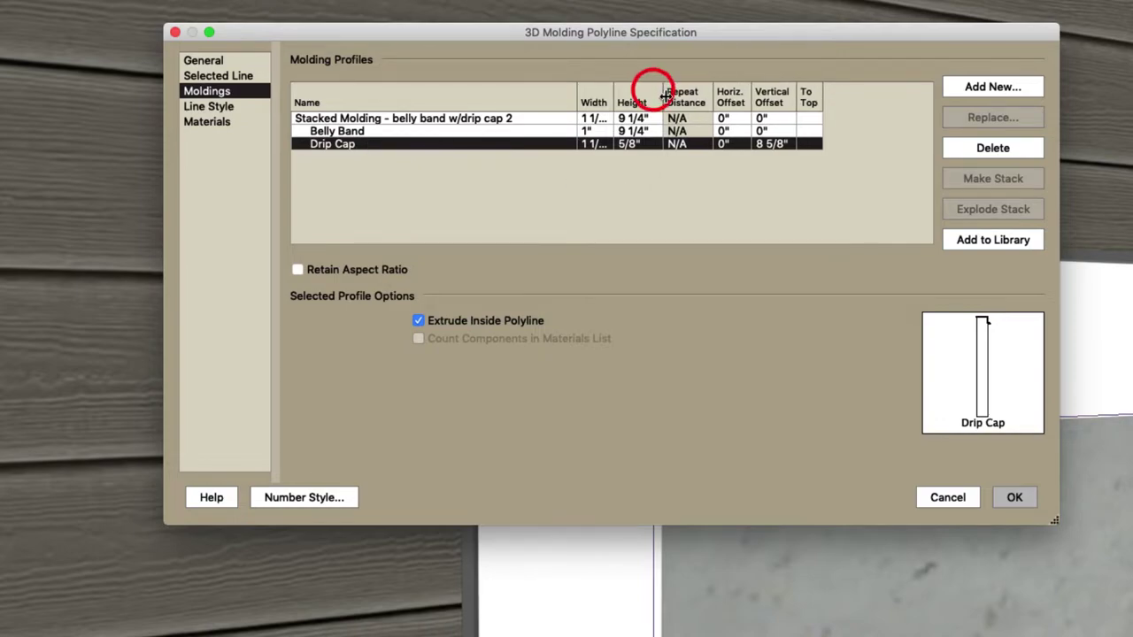
Step: Assign the Color - Graphite material to the Drip Cap component of the stepped trim's stacked molding
left_click(221, 123)
left_click(394, 132)
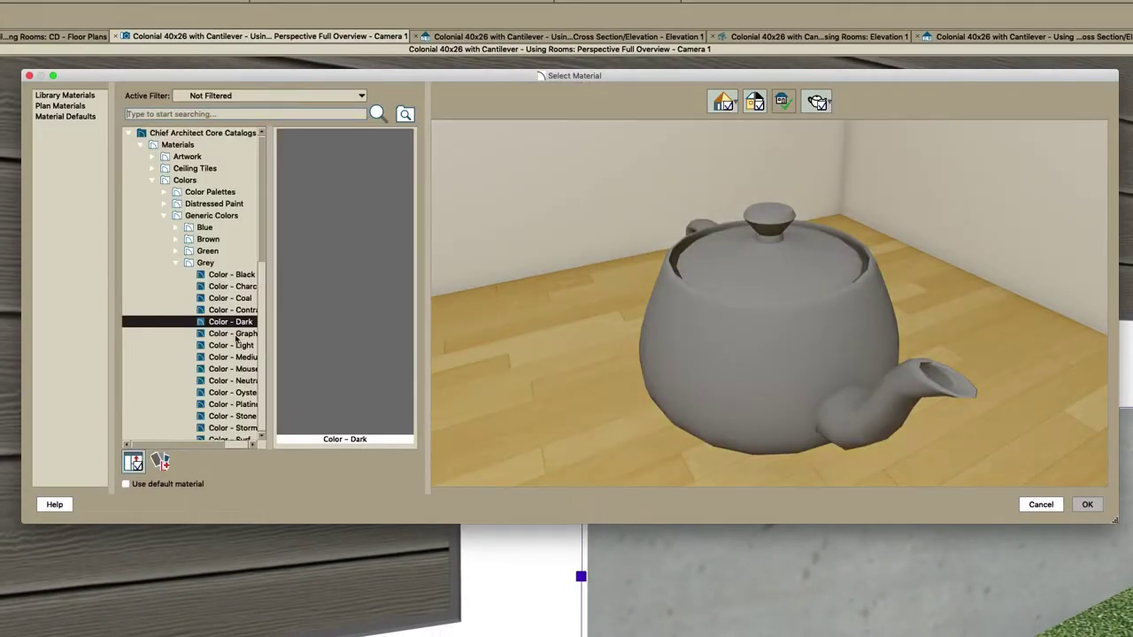
left_click(237, 333)
left_click(1091, 505)
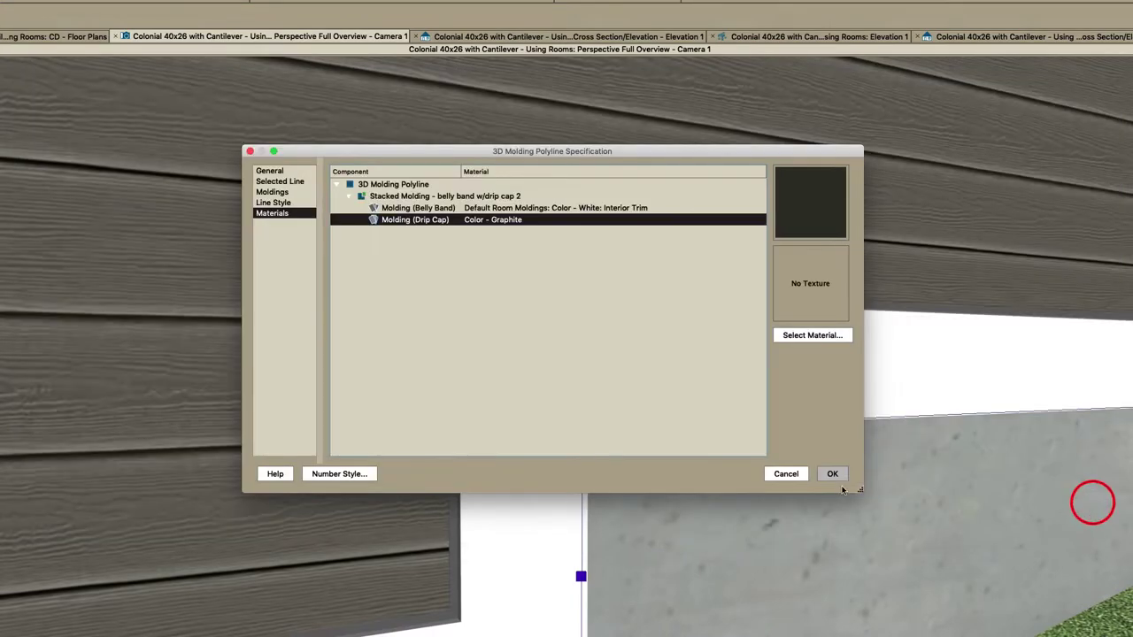
left_click(833, 474)
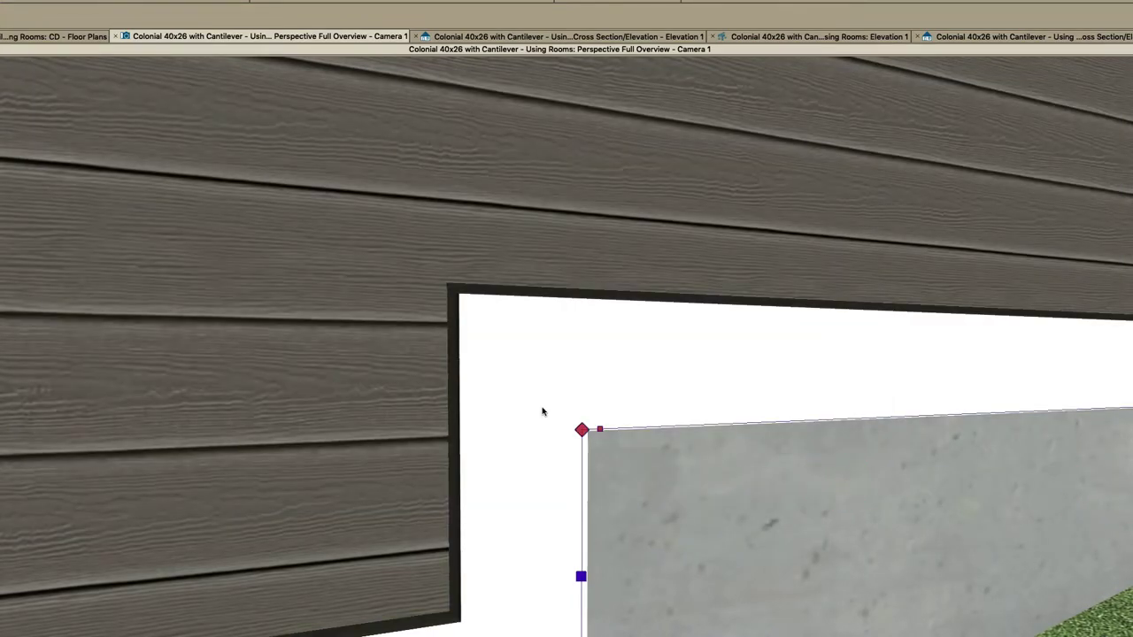
scroll(541, 407, "down", 4)
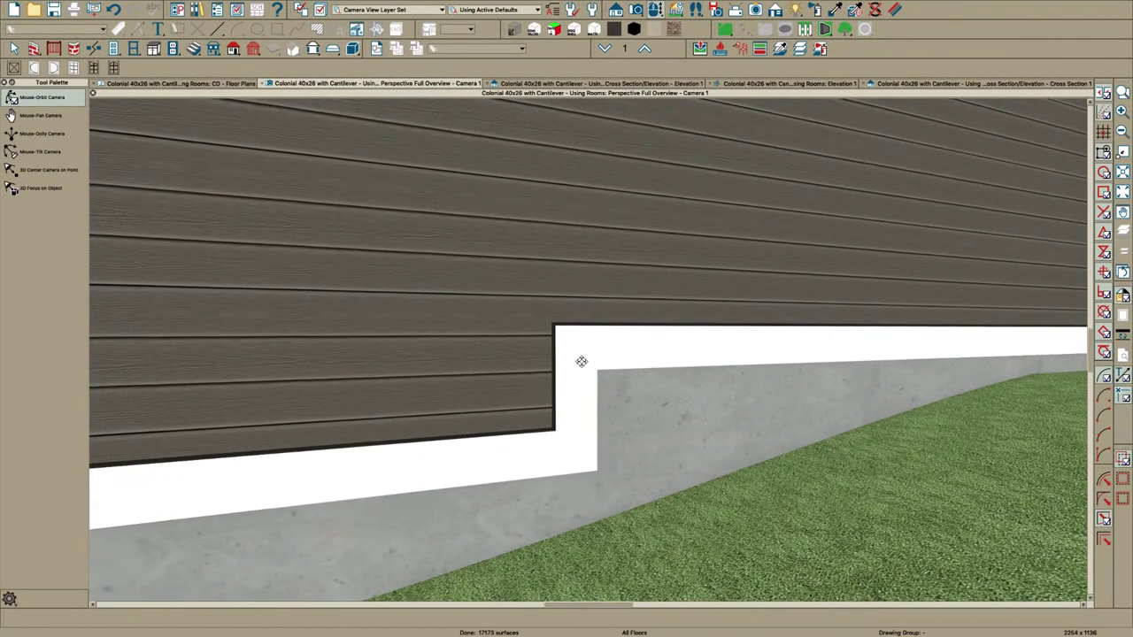
scroll(582, 361, "down", 2)
scroll(586, 361, "down", 1)
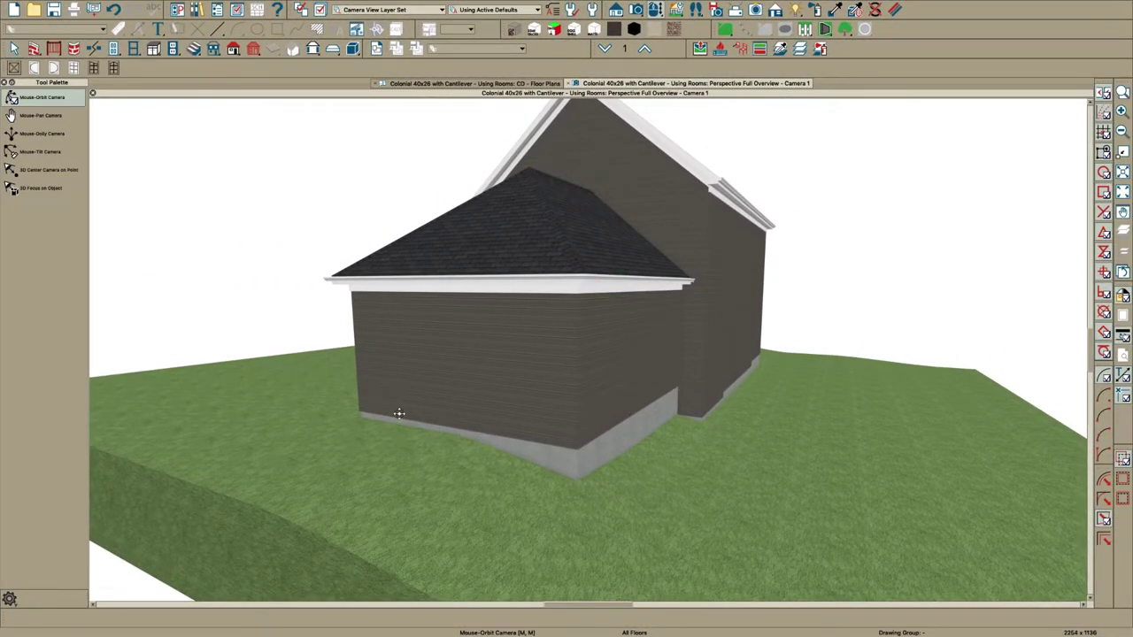
Step: In the floor plan, draw a molding line from the house wall around the garage's rear and outer side walls to its front corner
mouse_move(400, 413)
left_mouse_down()
mouse_move(567, 423)
mouse_move(393, 417)
left_mouse_up()
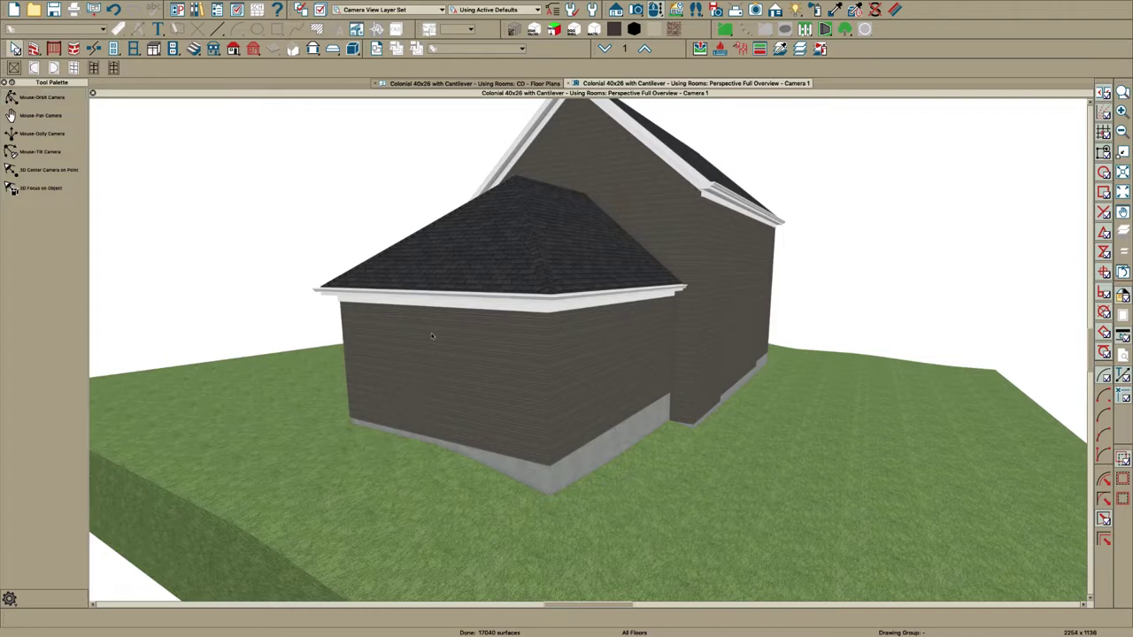
left_click(474, 83)
scroll(626, 329, "down", 1)
scroll(855, 246, "up", 4)
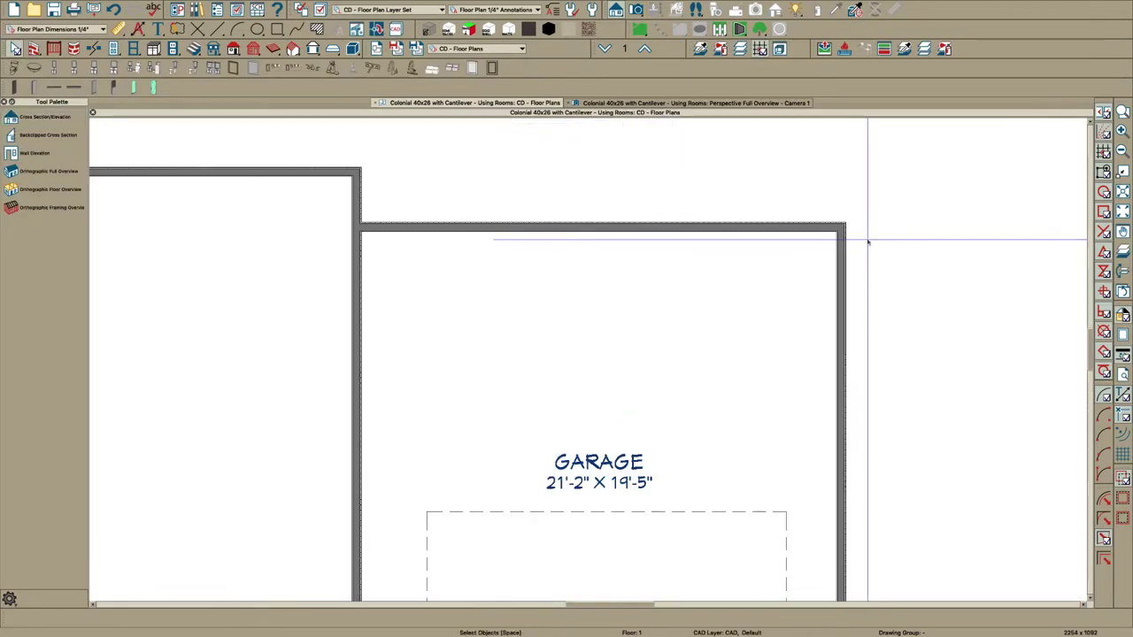
scroll(858, 243, "down", 1)
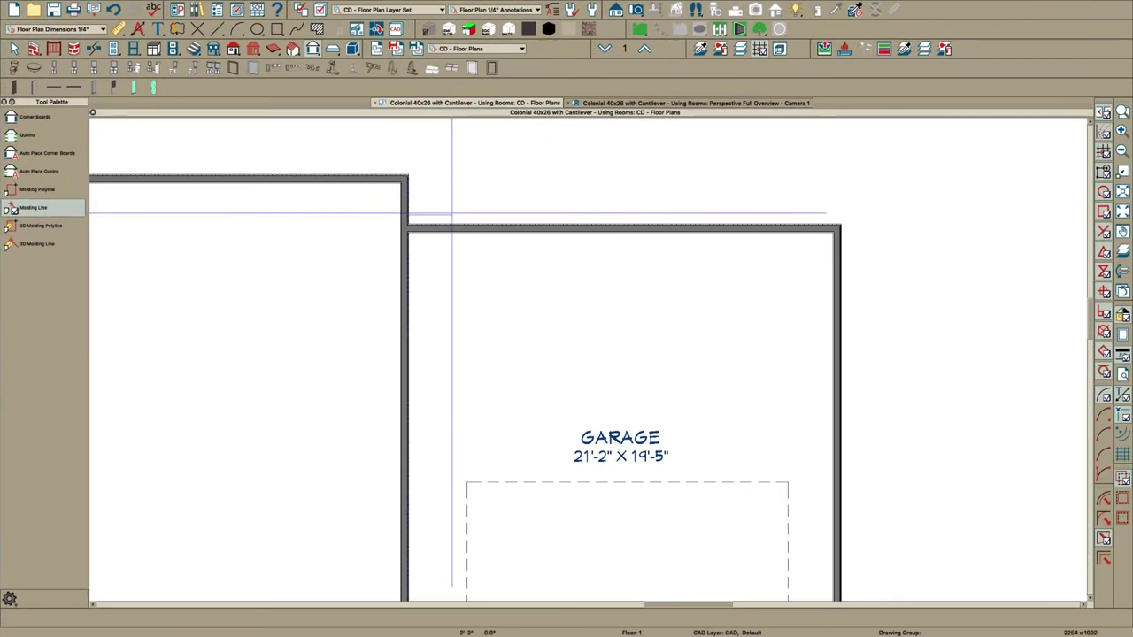
left_click(862, 214)
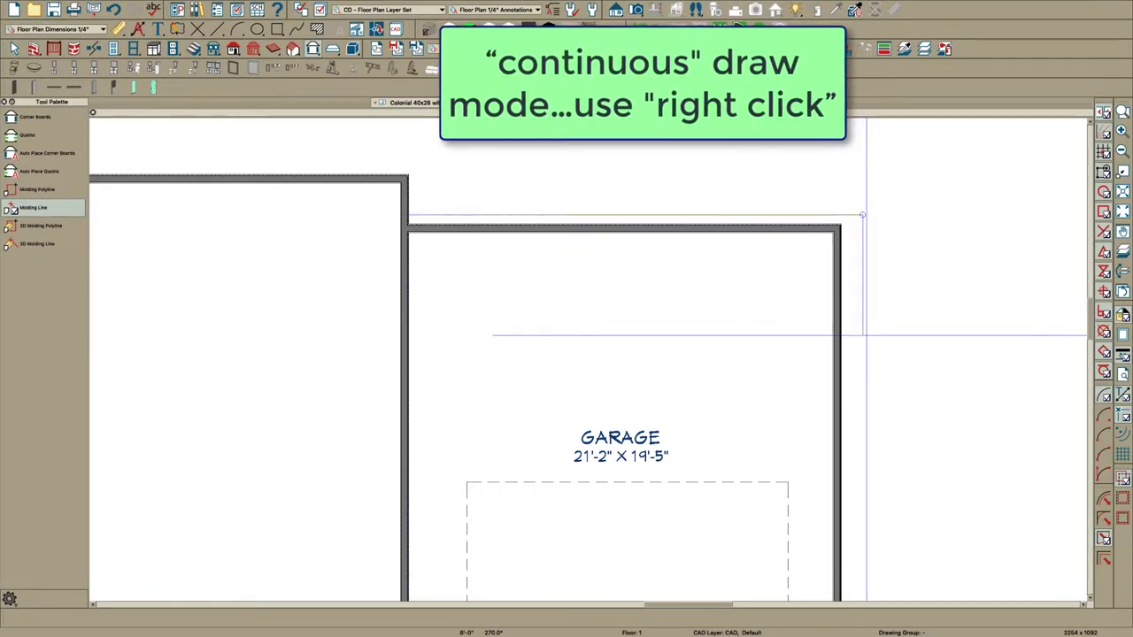
scroll(865, 335, "down", 5)
scroll(867, 346, "up", 6)
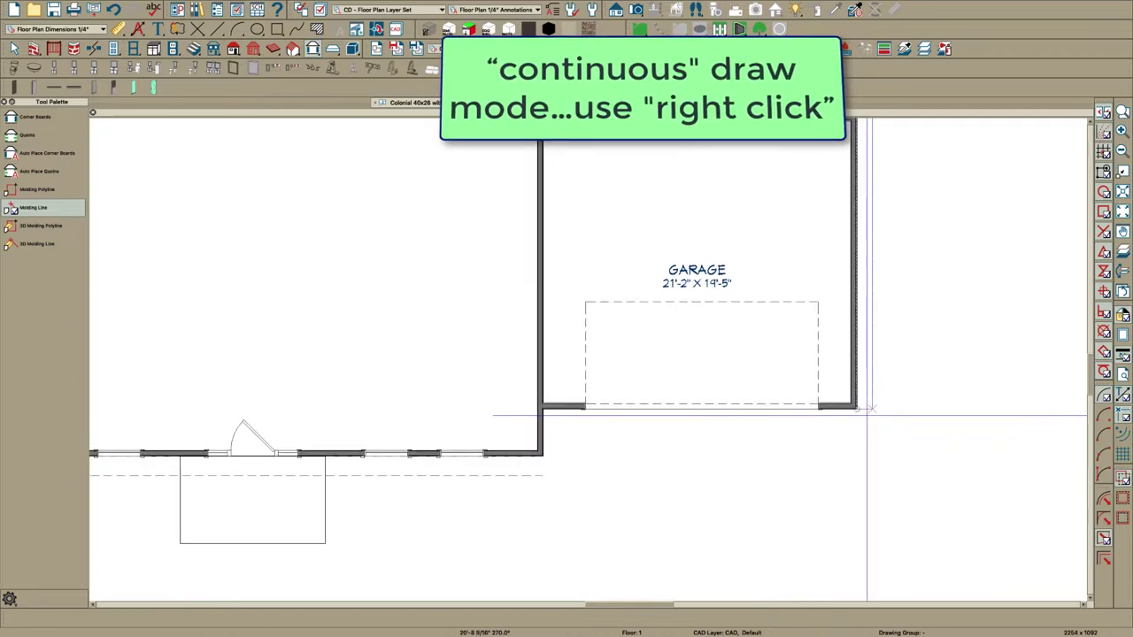
scroll(868, 410, "up", 2)
left_click(867, 426)
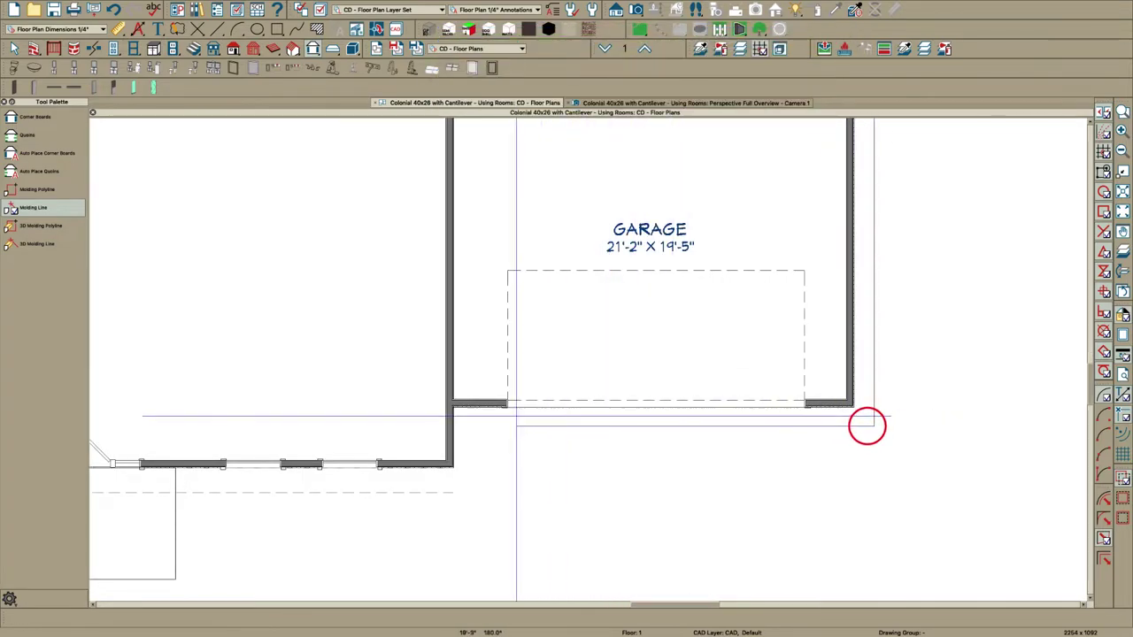
Step: Continue the molding line across the garage front, around the house jog and about 41' along the front wall to the far house corner
left_click(471, 426)
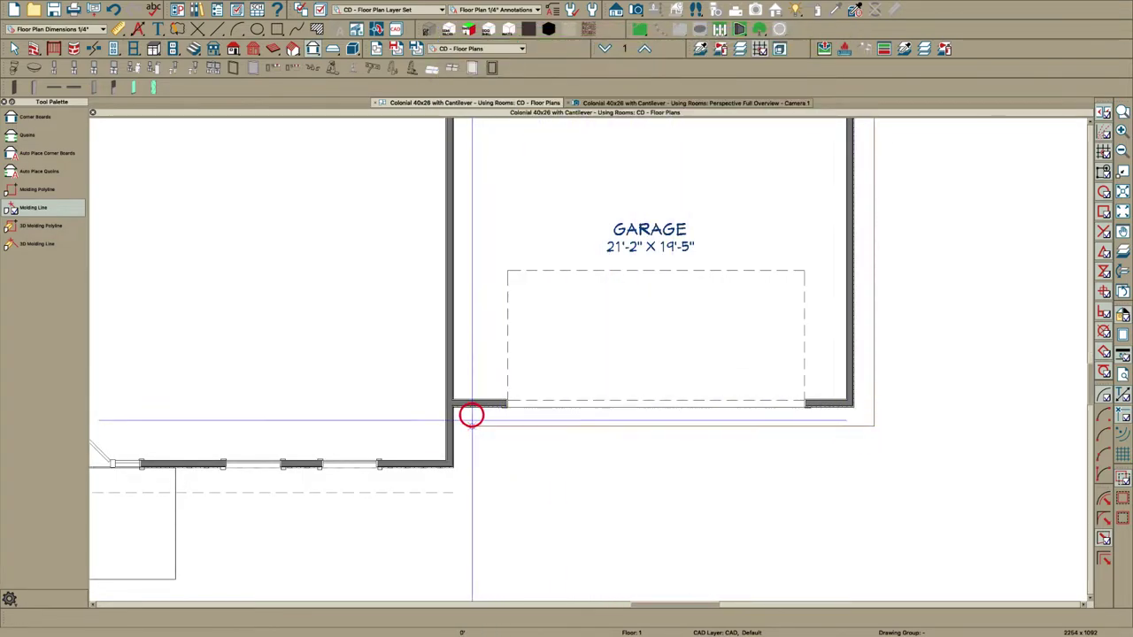
scroll(487, 481, "down", 1)
left_click(477, 482)
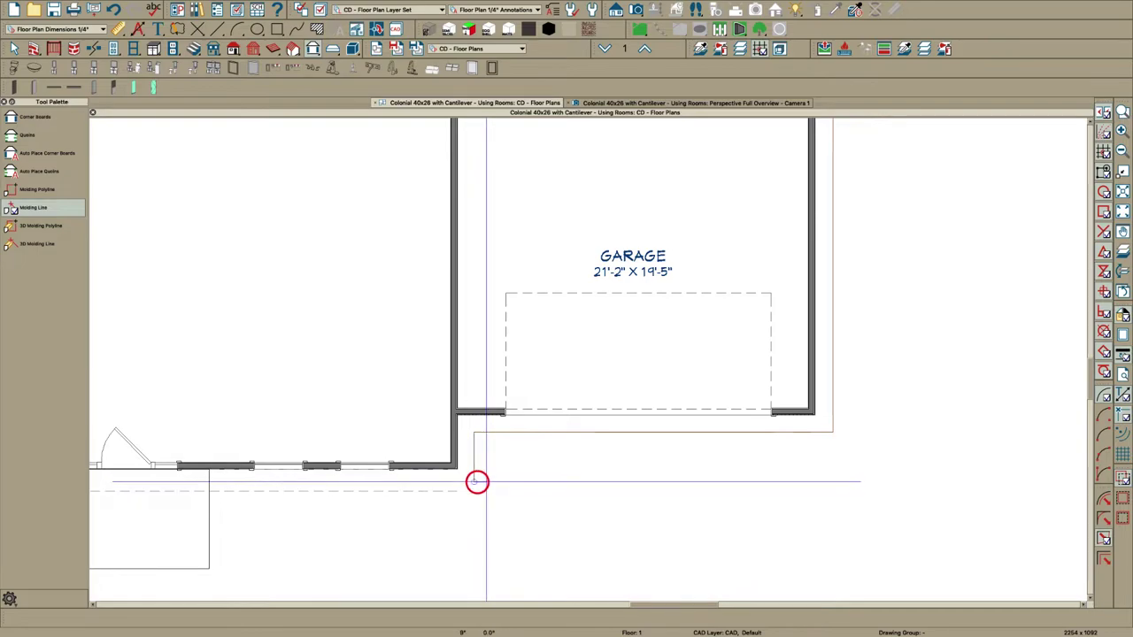
scroll(486, 482, "down", 3)
scroll(382, 475, "up", 5)
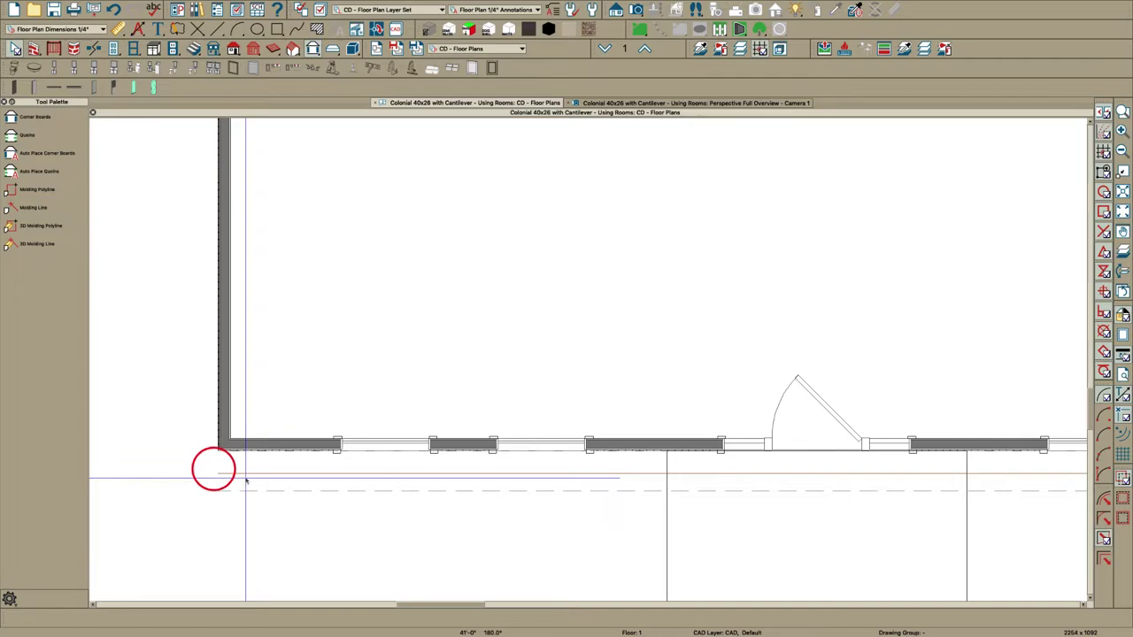
Step: Add the library profile CA-001 to the new molding polyline, searching the library for "-001"
double_click(245, 473)
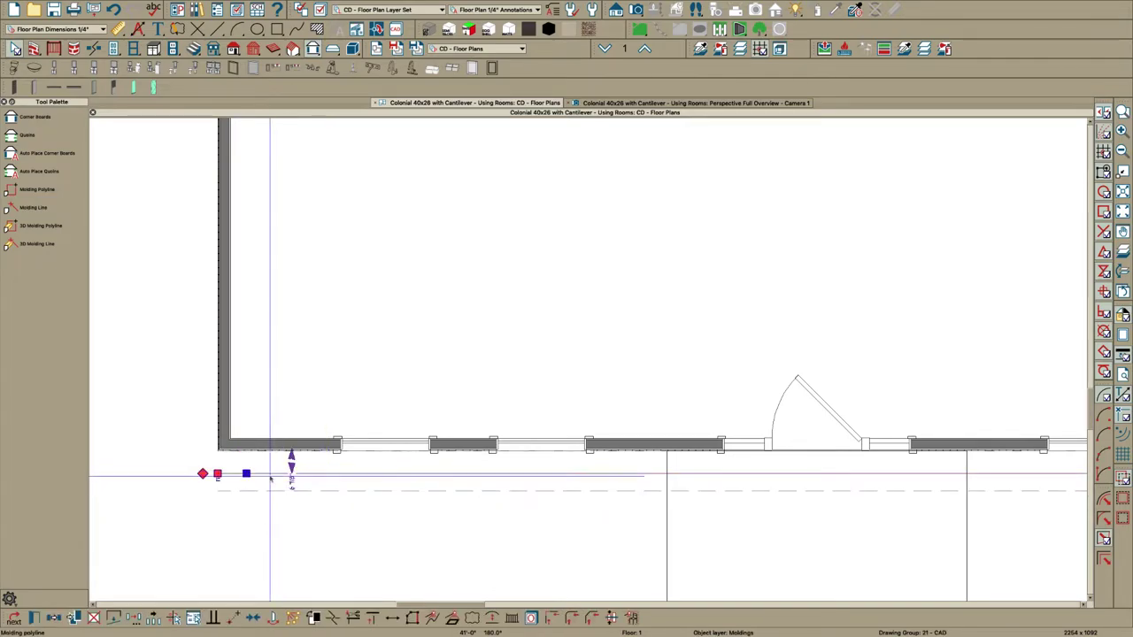
double_click(294, 490)
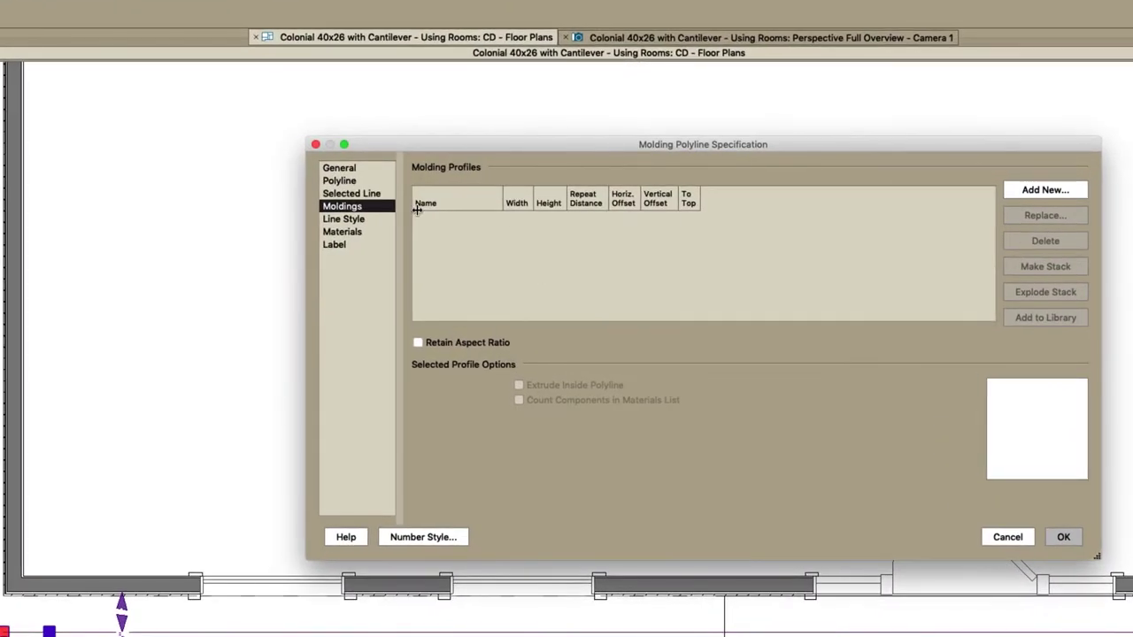
left_click(1053, 192)
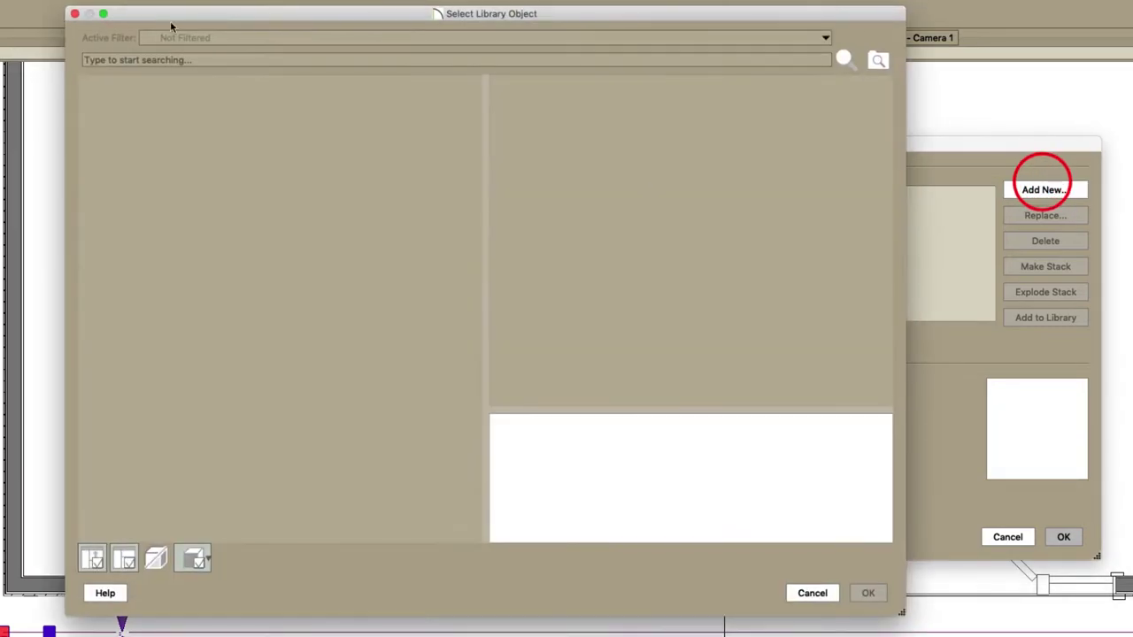
type("-001")
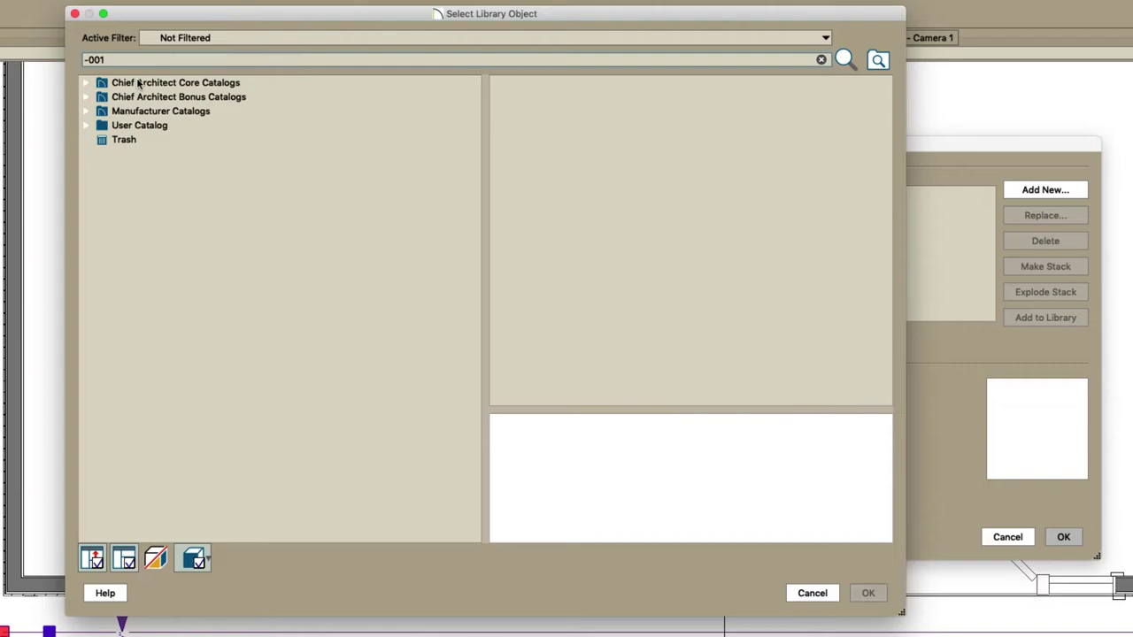
left_click(139, 85)
left_click(871, 600)
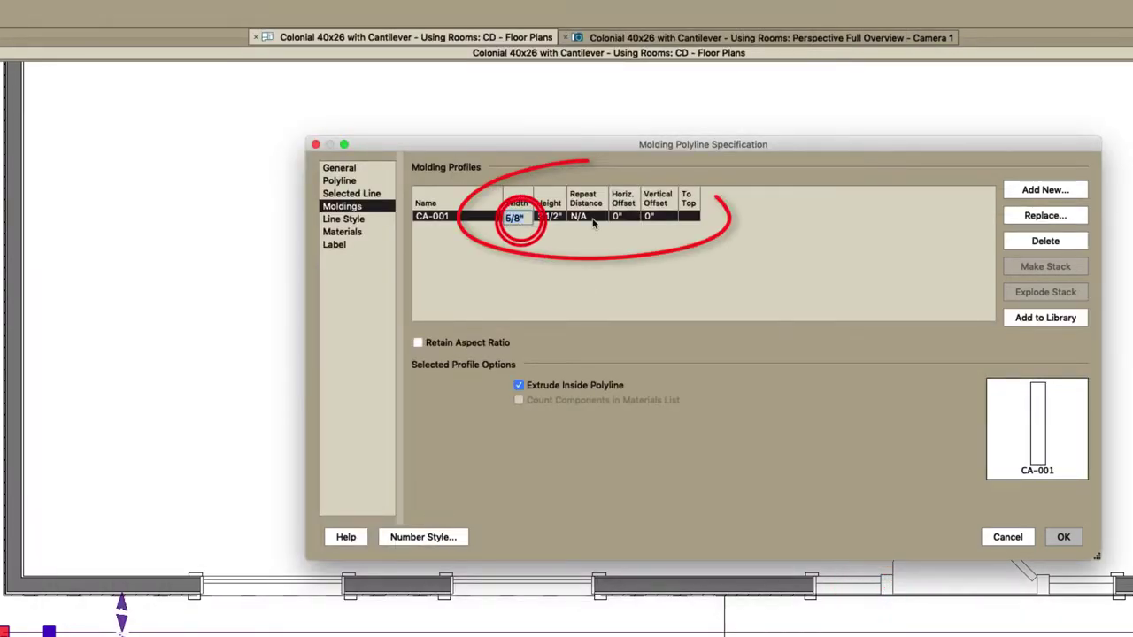
Step: Set the CA-001 profile to 1" wide and 9 1/4" high, turn off Extrude Inside Polyline, and set the polyline height to -5"
type("1")
key("Tab")
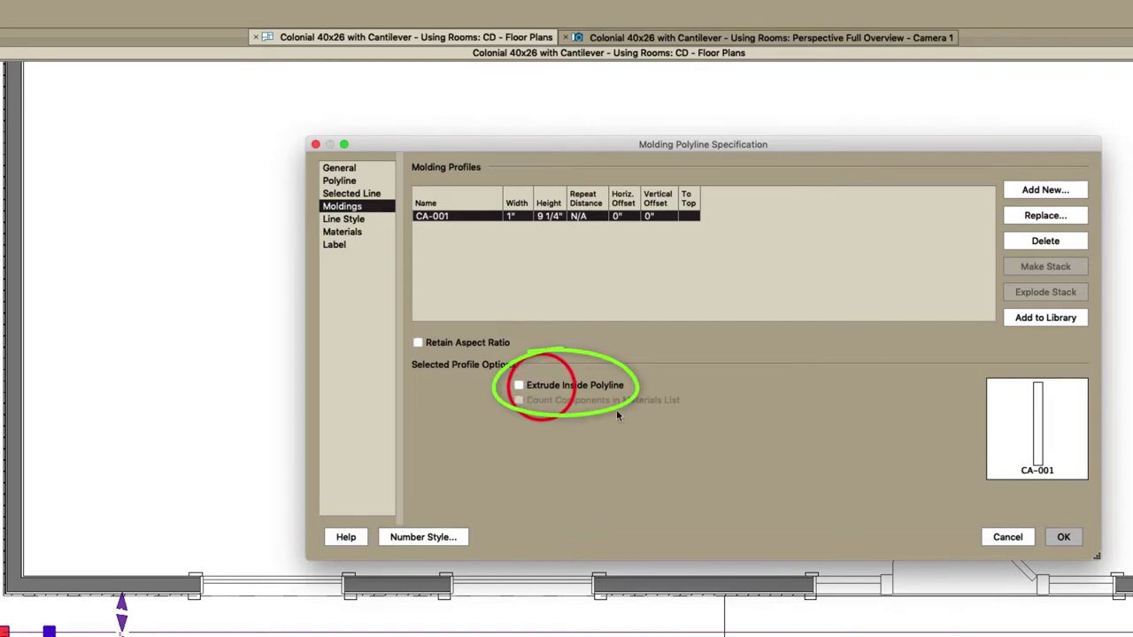
left_click(350, 168)
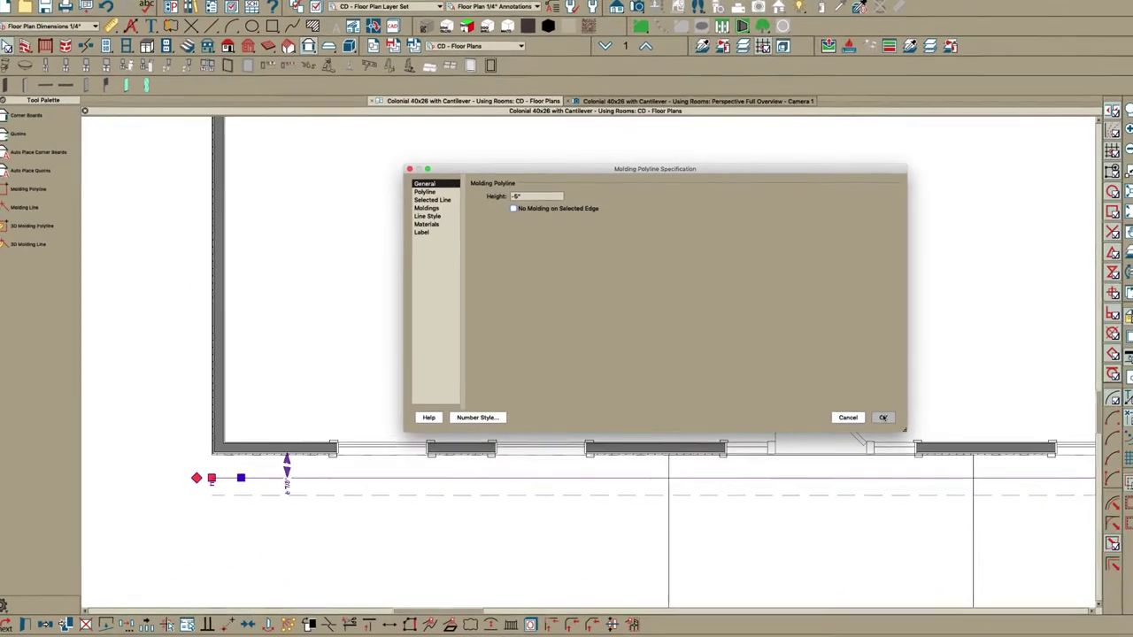
left_click(1063, 536)
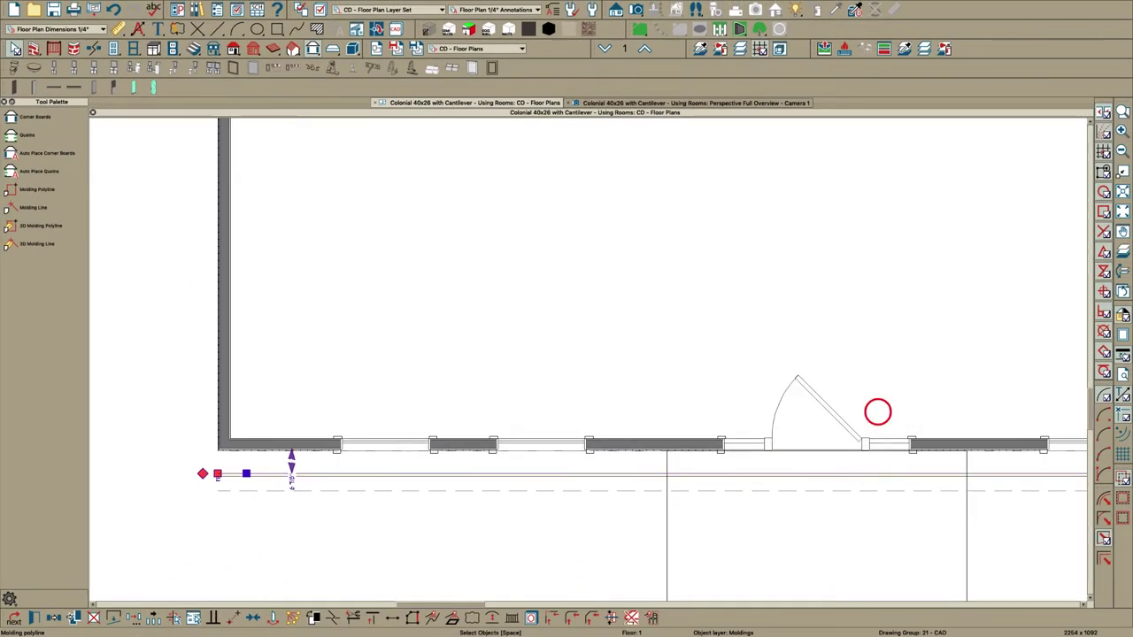
Step: Try extruding the CA-001 profile inside the molding polyline, and turn Extrude Inside Polyline back off
scroll(252, 469, "up", 5)
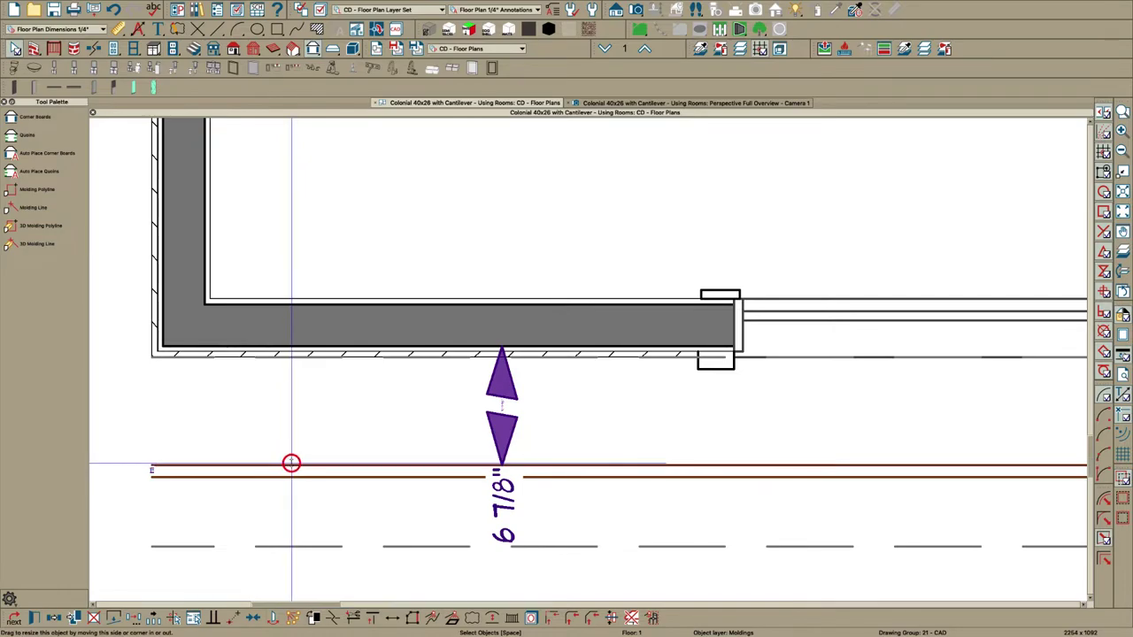
double_click(291, 462)
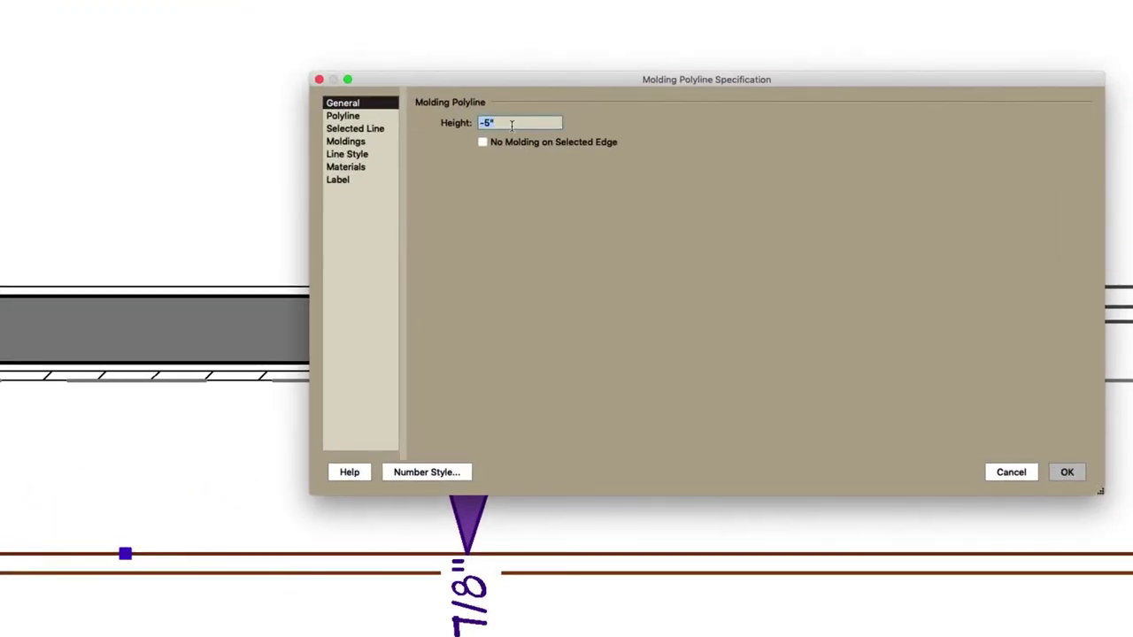
left_click(364, 141)
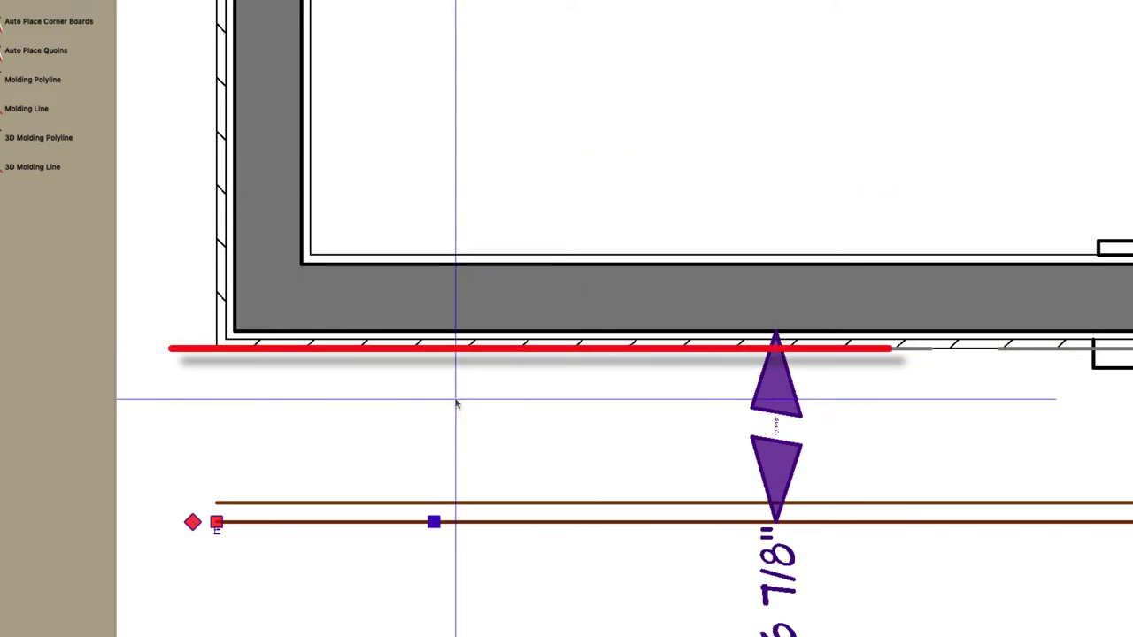
double_click(446, 494)
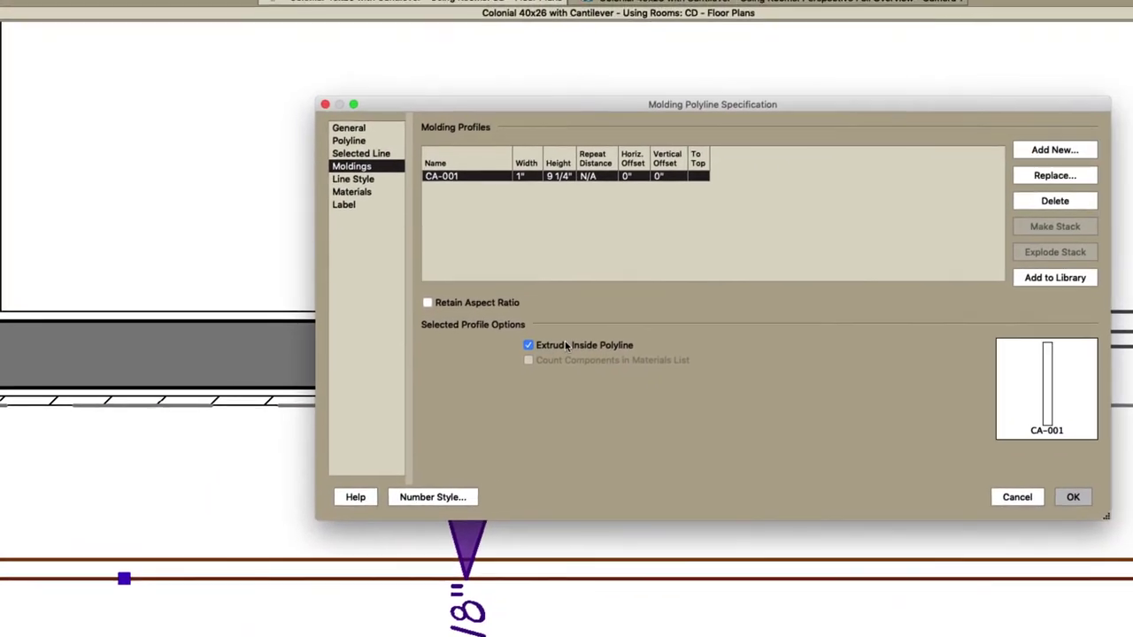
left_click(567, 346)
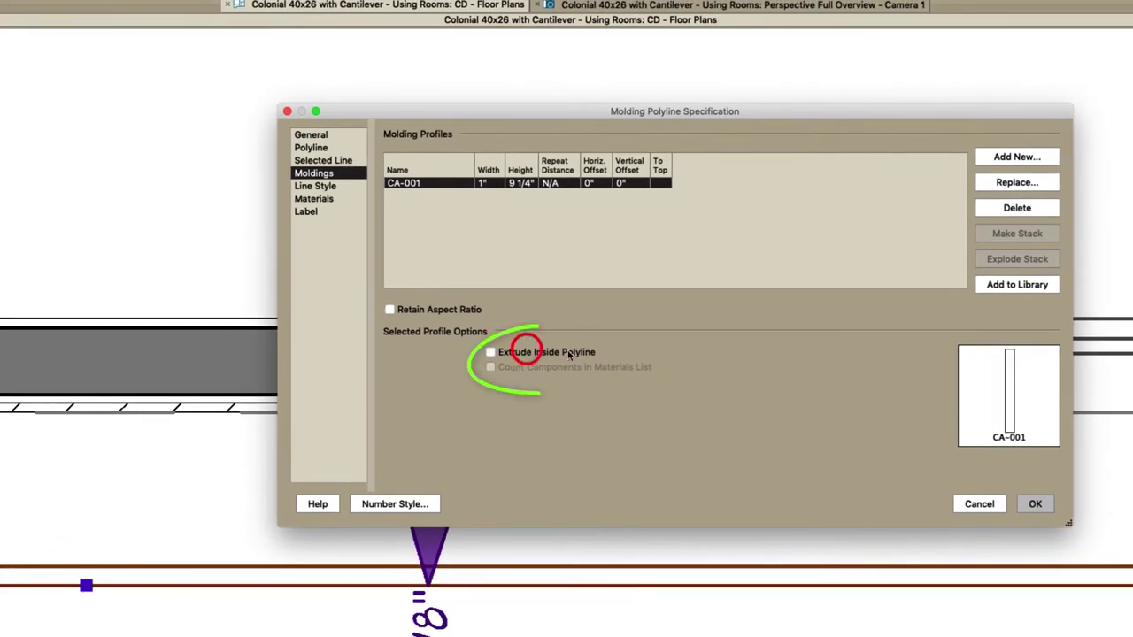
left_click(1039, 505)
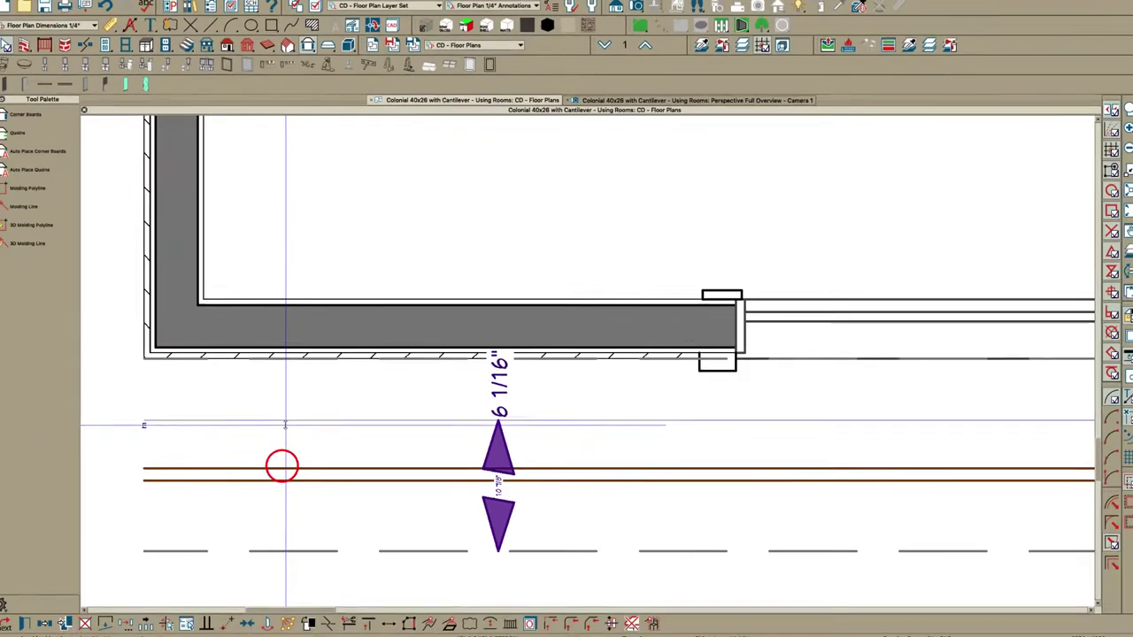
Step: Move the molding polyline's house-front, jog and garage-front segments onto the outer faces of their exterior walls
left_click_drag(285, 424, 287, 358)
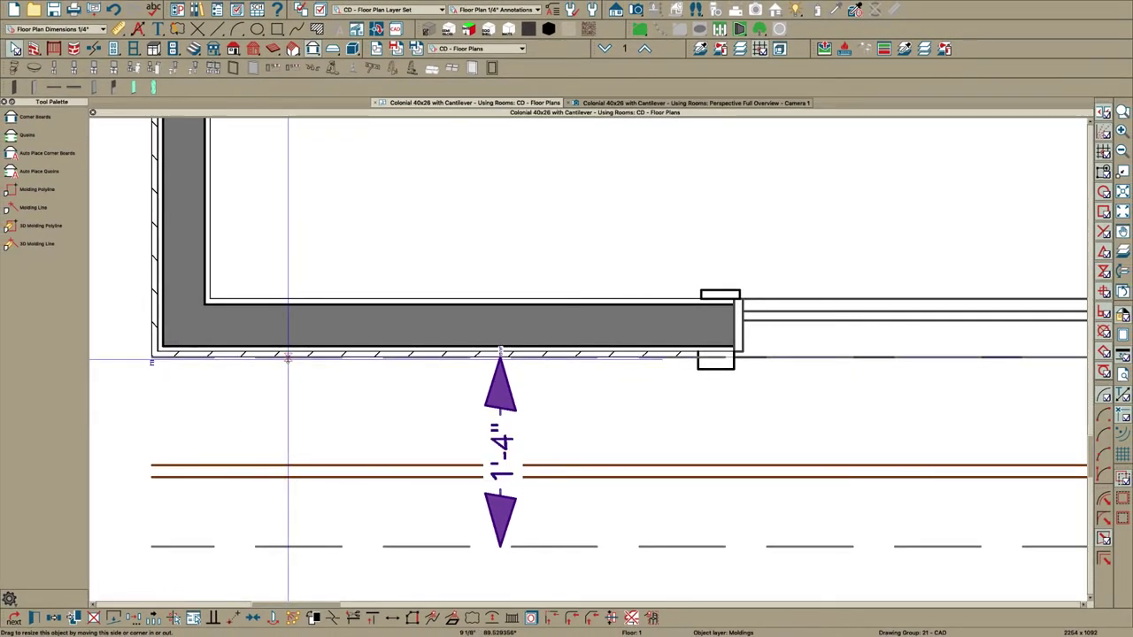
scroll(248, 363, "down", 5)
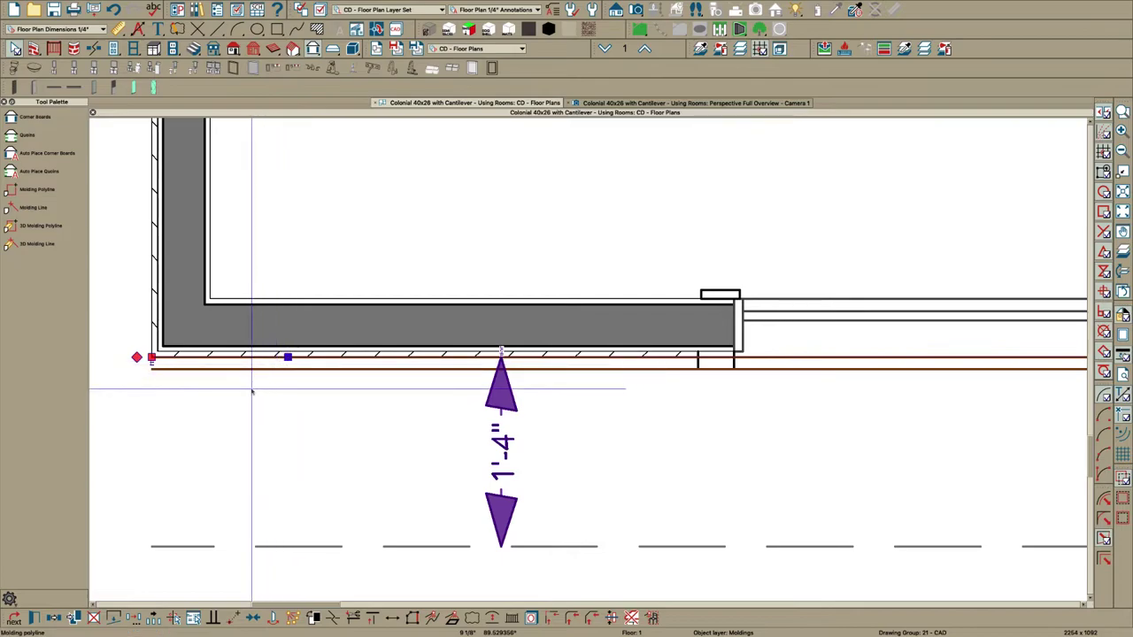
scroll(248, 389, "down", 3)
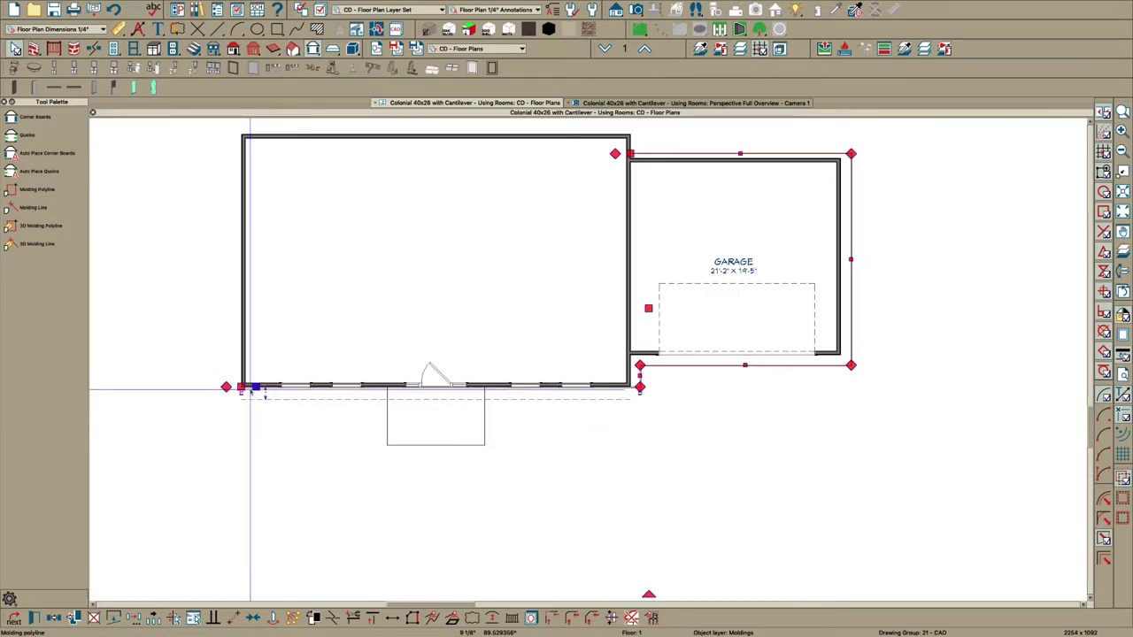
scroll(640, 390, "up", 5)
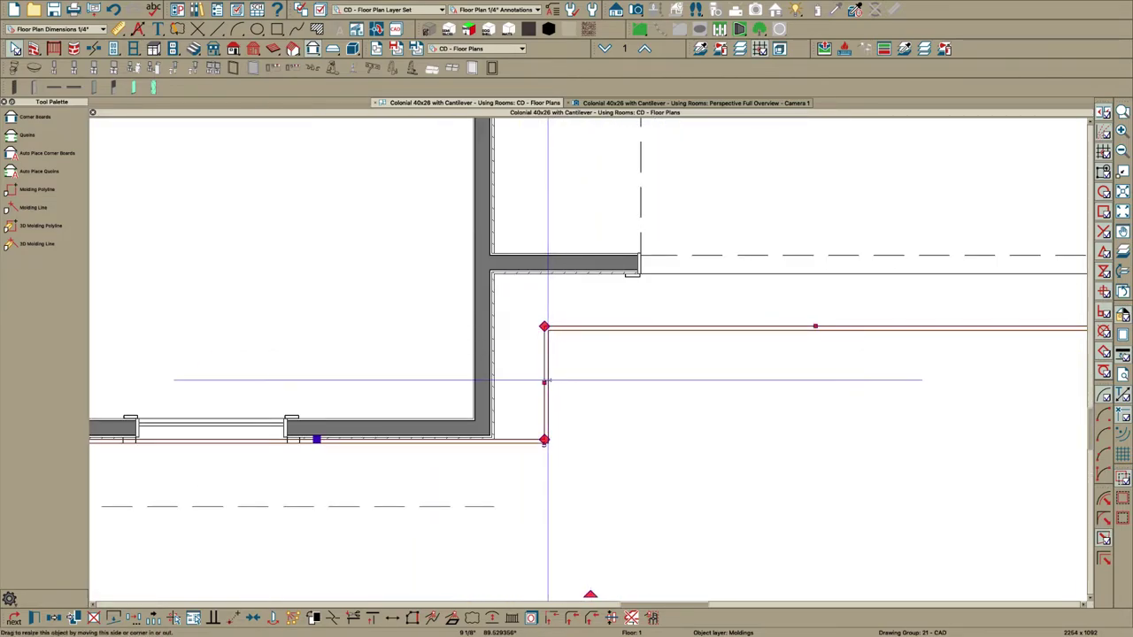
left_click_drag(546, 381, 493, 382)
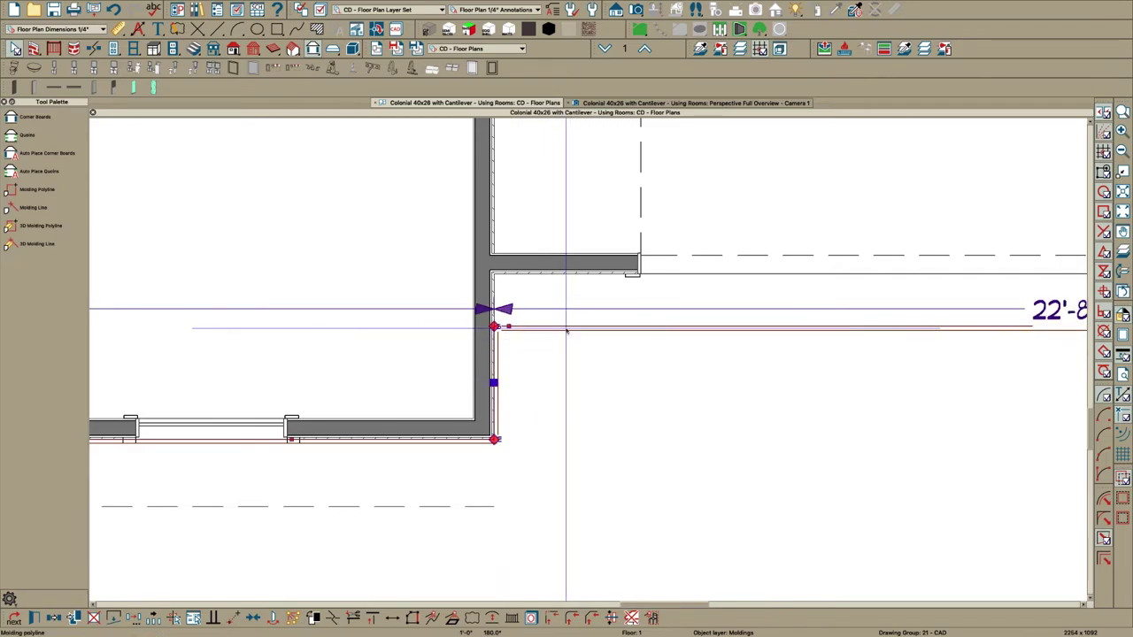
left_click(566, 323)
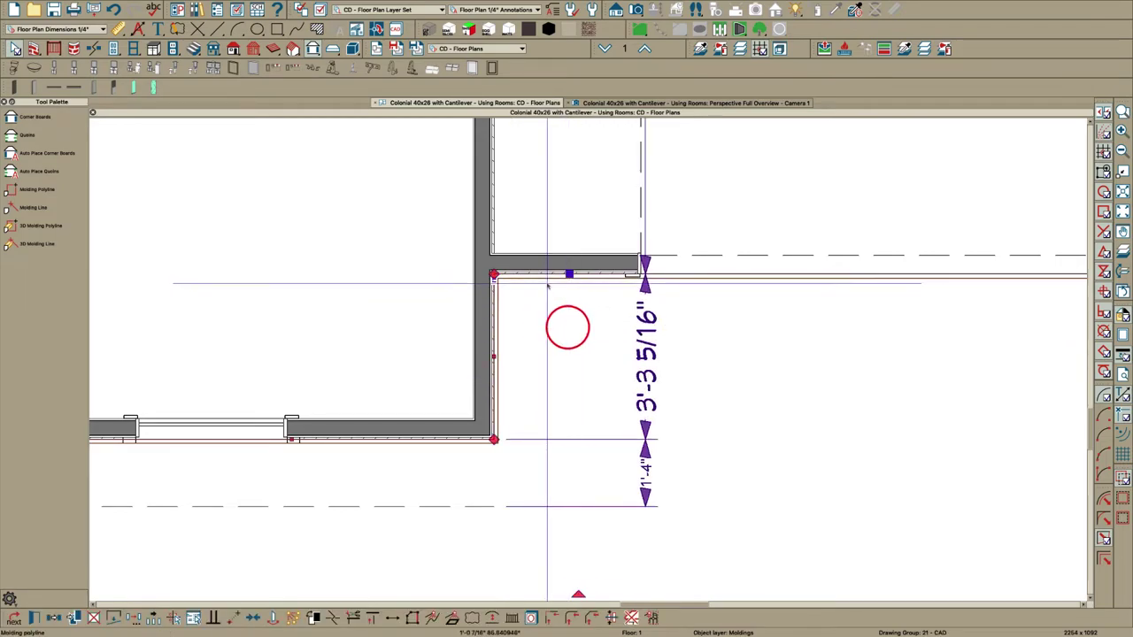
Step: Move the molding polyline's garage outer-side and rear segments onto the outer faces of the garage walls
scroll(569, 276, "down", 3)
scroll(693, 169, "up", 2)
scroll(693, 169, "up", 3)
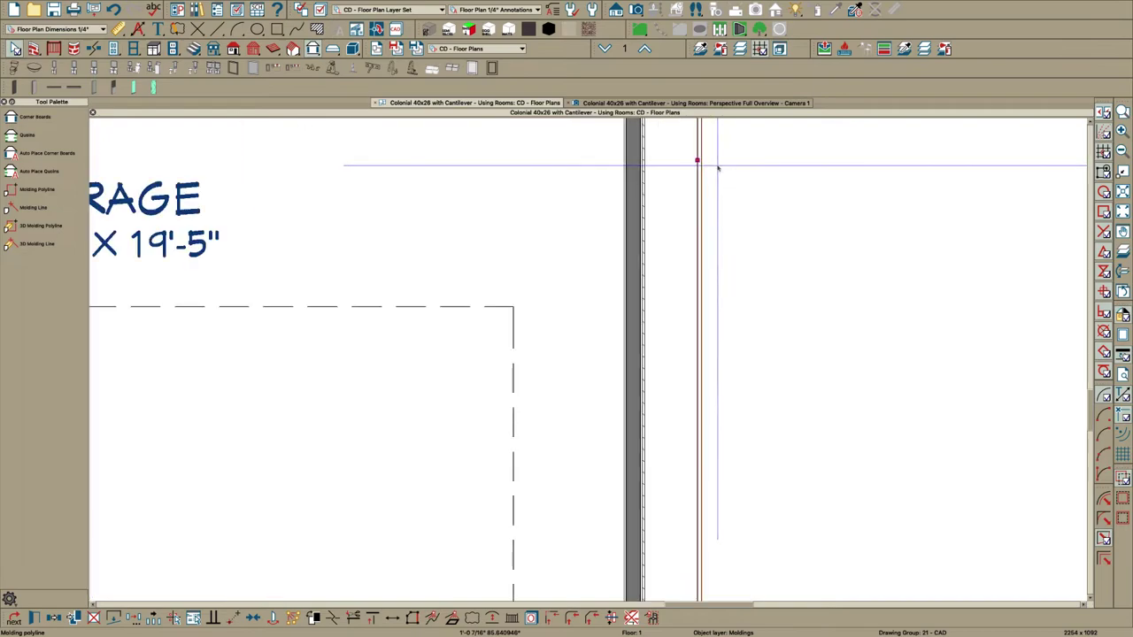
left_click(699, 160)
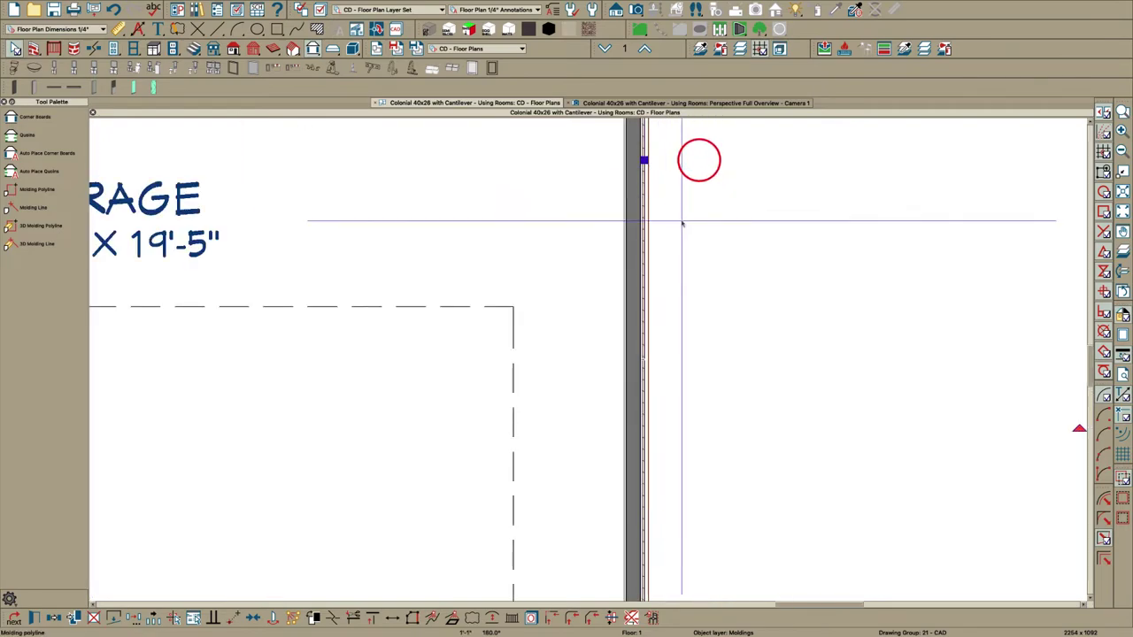
scroll(530, 227, "down", 3)
scroll(546, 192, "up", 3)
scroll(546, 192, "up", 1)
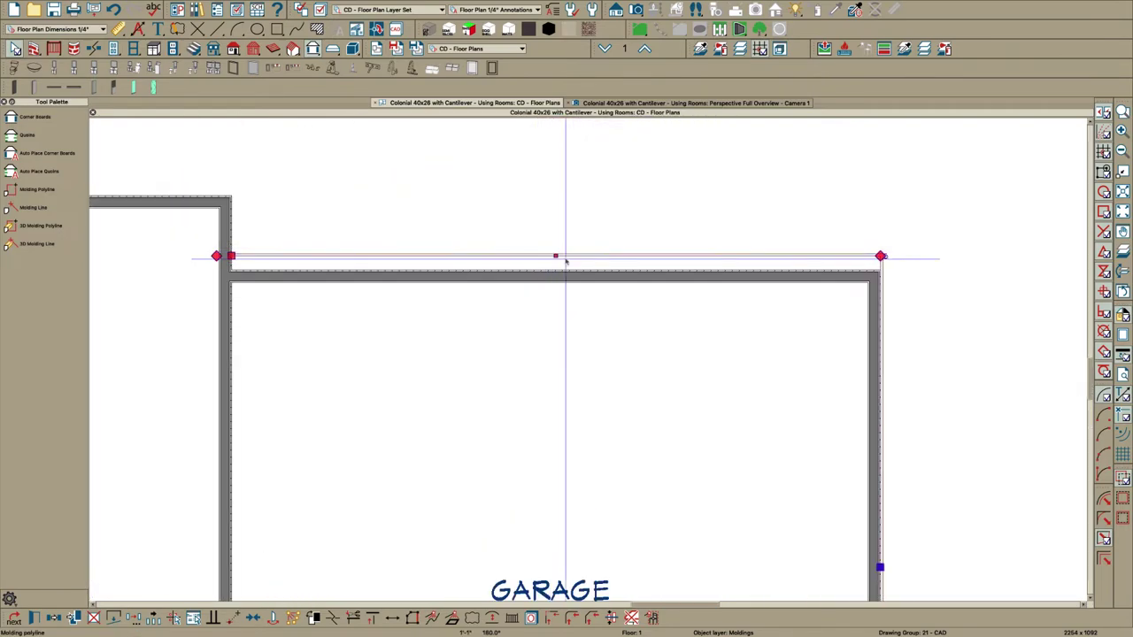
left_click_drag(558, 255, 558, 268)
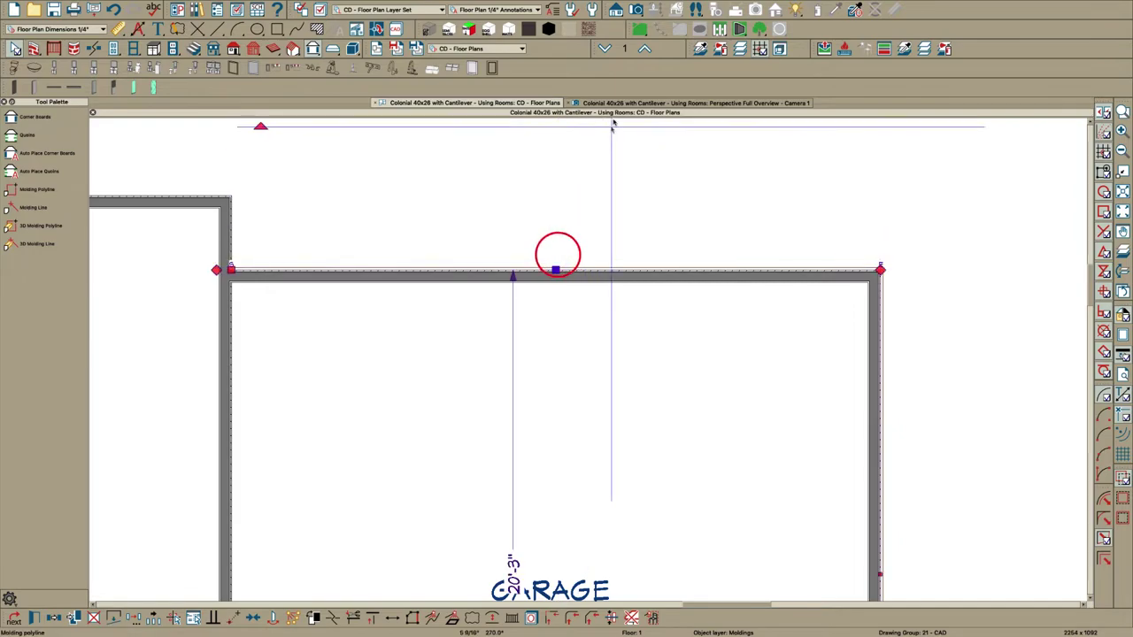
Step: In the perspective camera view, enable To Top for the molding polyline's CA-001 profile and check the trim around the garage
left_click(620, 103)
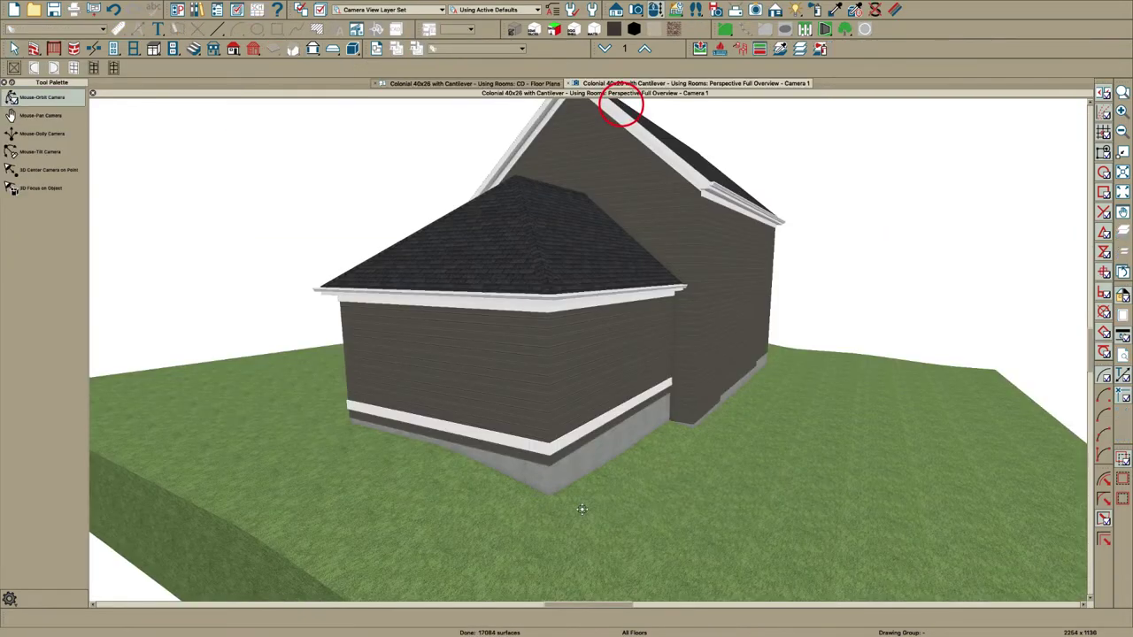
left_click_drag(556, 456, 663, 457)
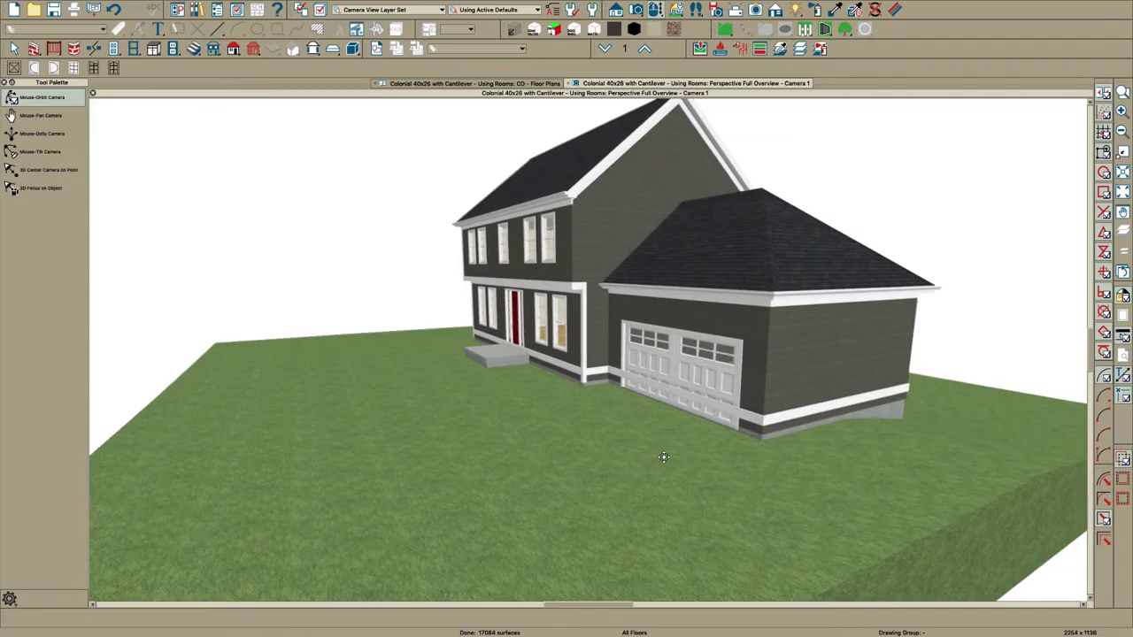
scroll(539, 353, "up", 5)
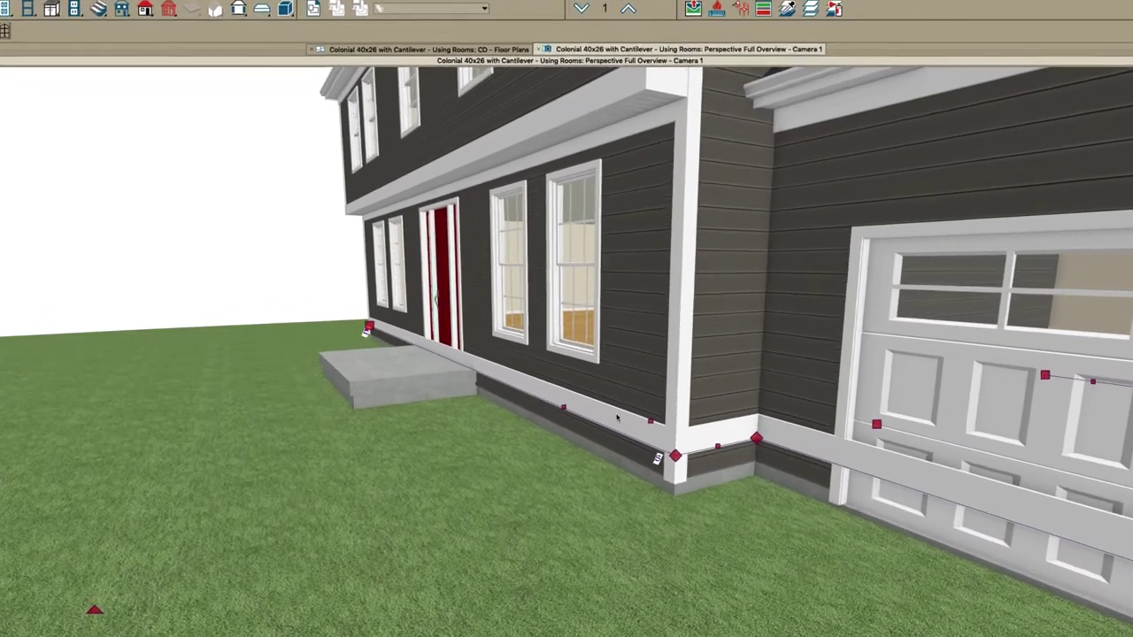
double_click(635, 396)
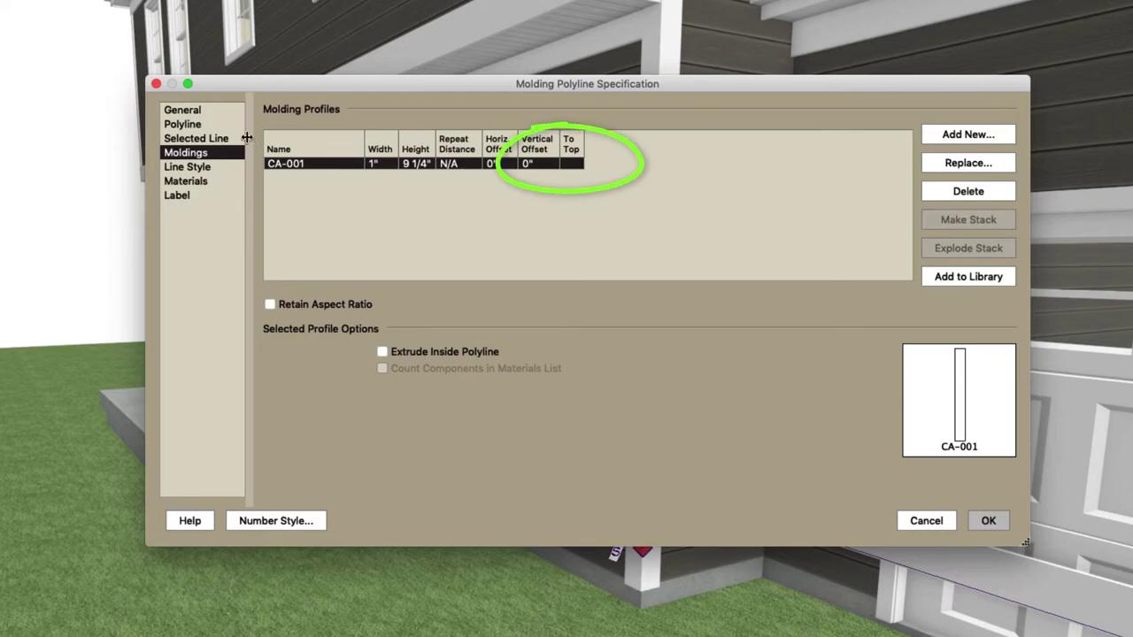
left_click(183, 110)
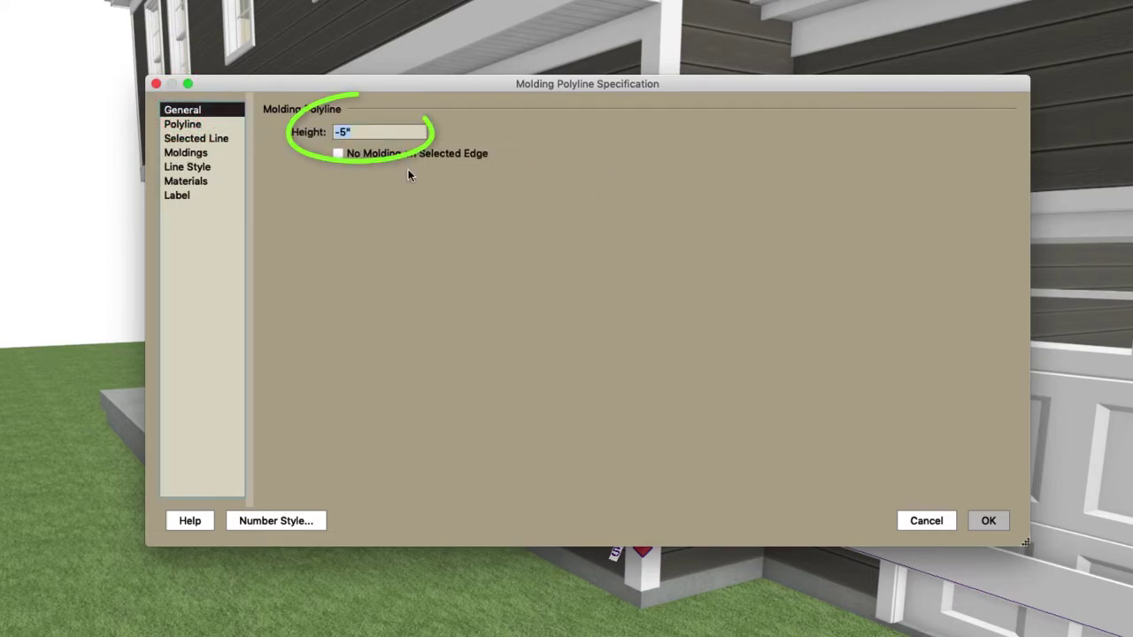
left_click(185, 152)
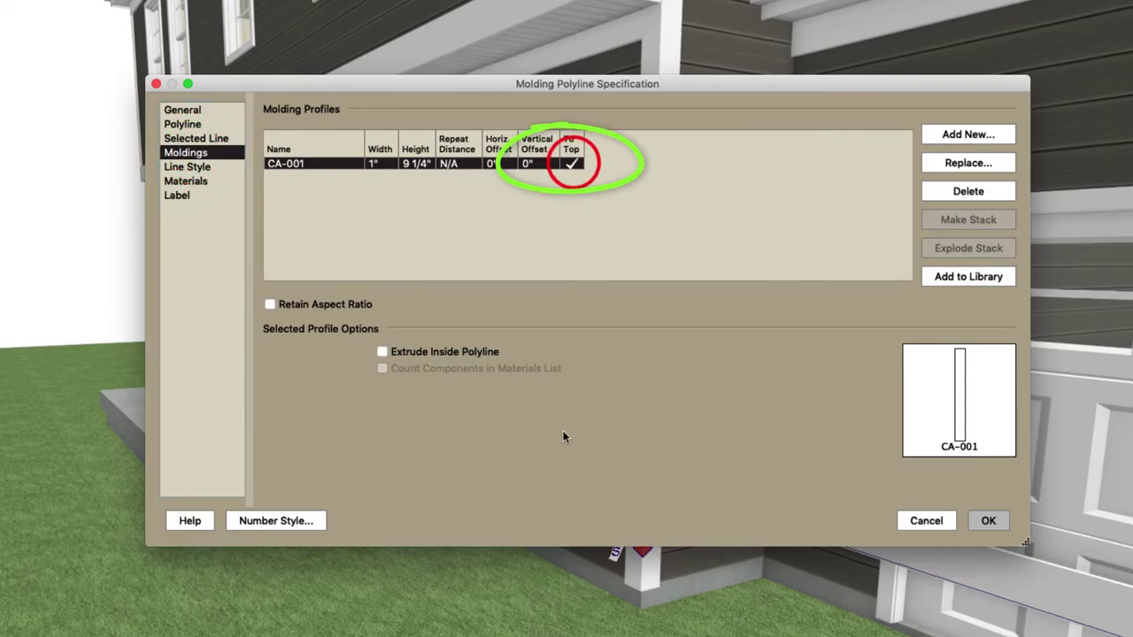
left_click(988, 520)
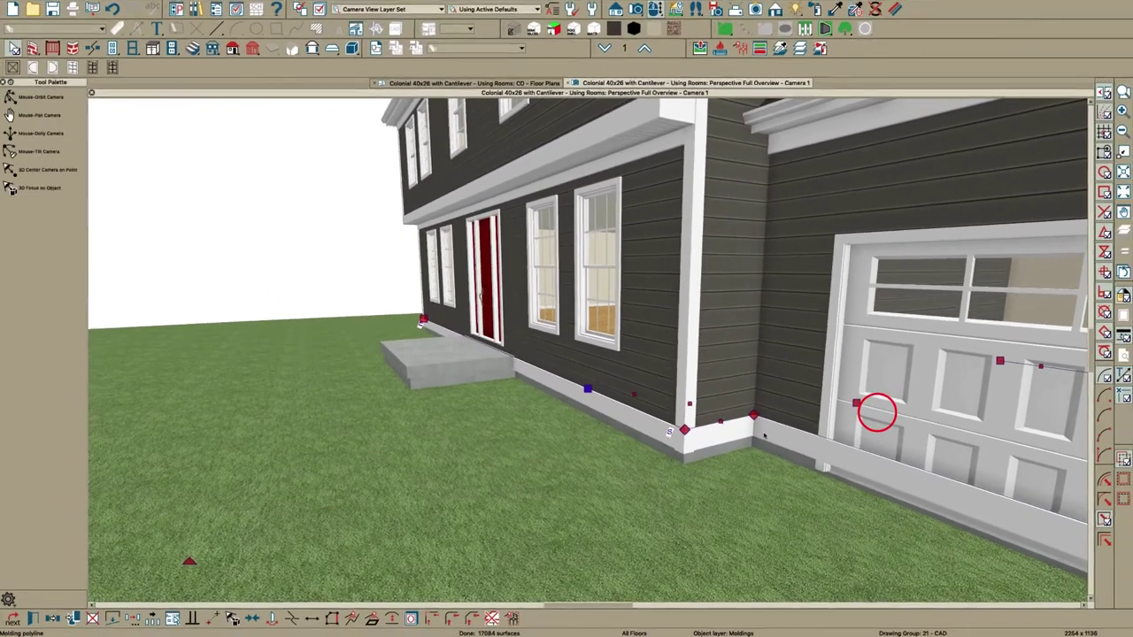
left_click_drag(664, 421, 612, 409)
scroll(491, 369, "down", 10)
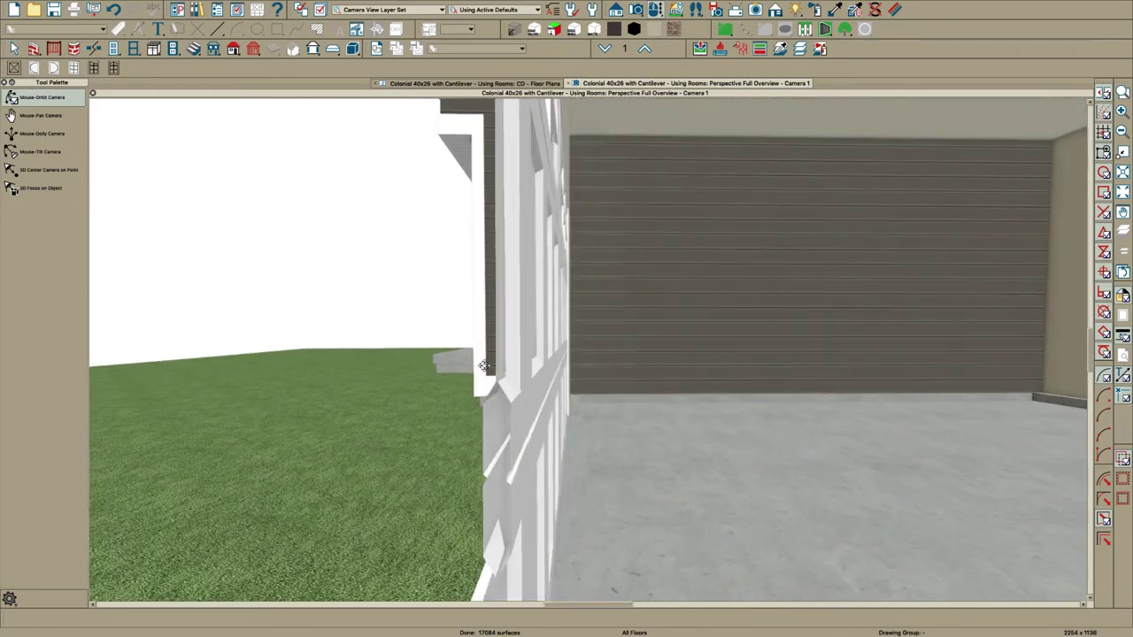
mouse_move(698, 402)
left_mouse_down()
mouse_move(650, 400)
mouse_move(746, 404)
mouse_move(686, 407)
left_mouse_up()
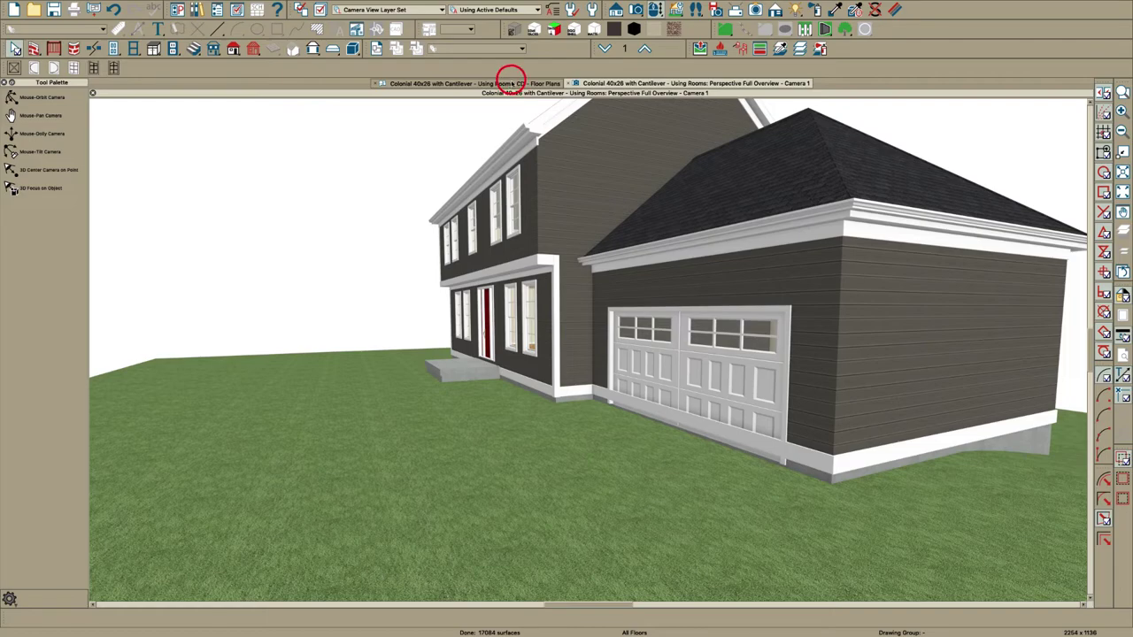
Step: Return to the floor plan at the house jog beside the garage door opening
left_click(510, 83)
scroll(511, 147, "down", 4)
scroll(497, 532, "up", 2)
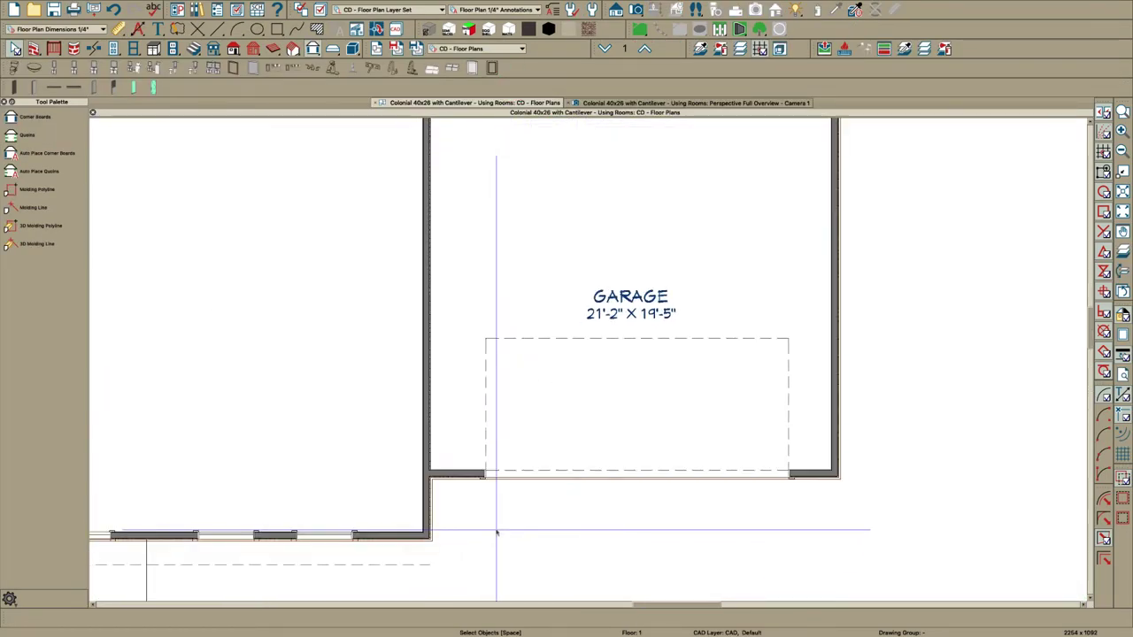
scroll(496, 531, "up", 5)
Step: Try to select the molding polyline where it crosses the garage door opening
left_click(473, 363)
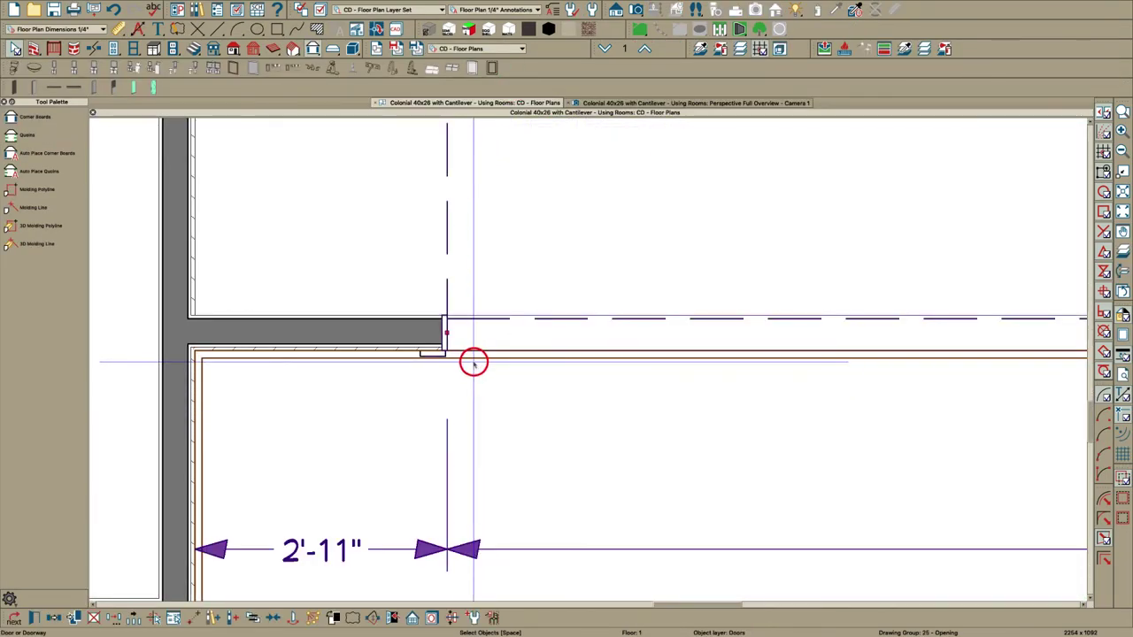
scroll(448, 362, "up", 1)
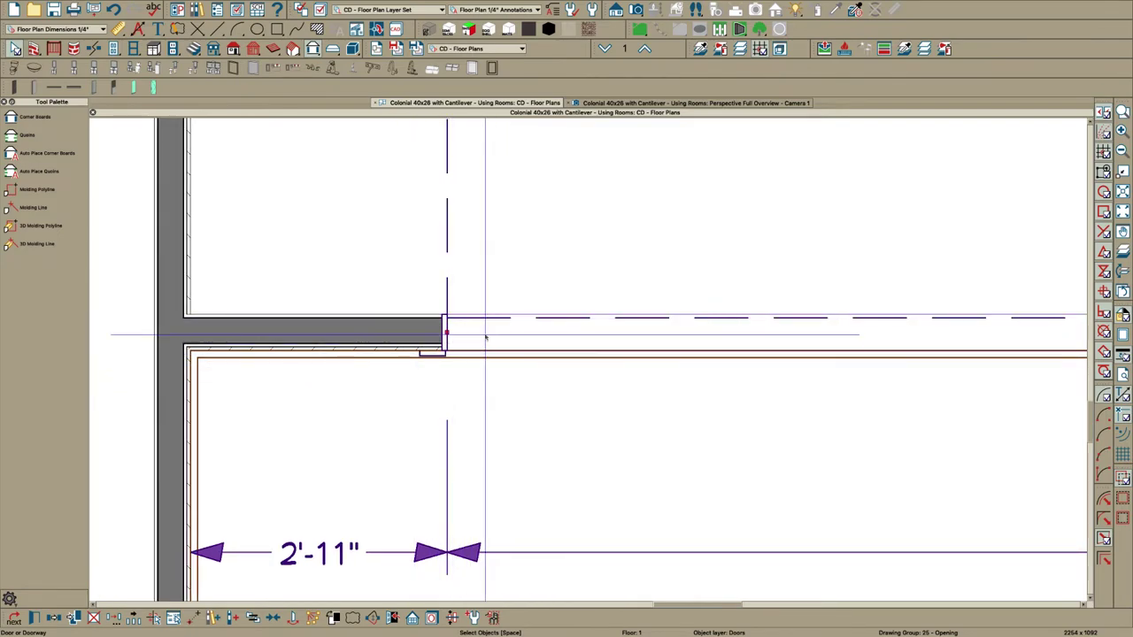
left_click(470, 330)
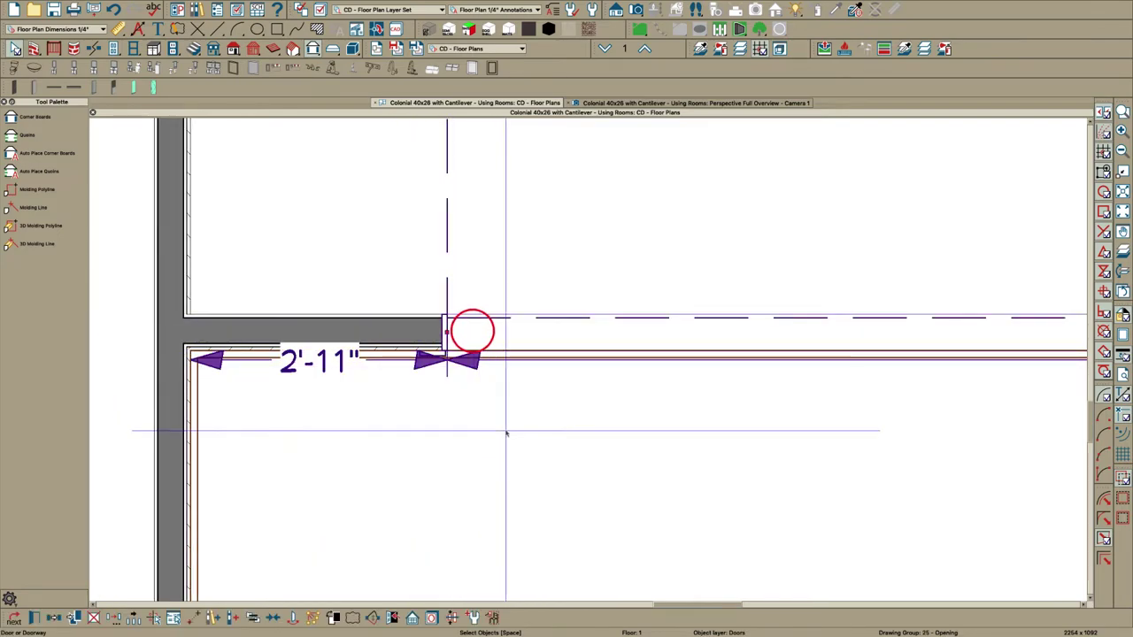
key("Tab")
key("Delete")
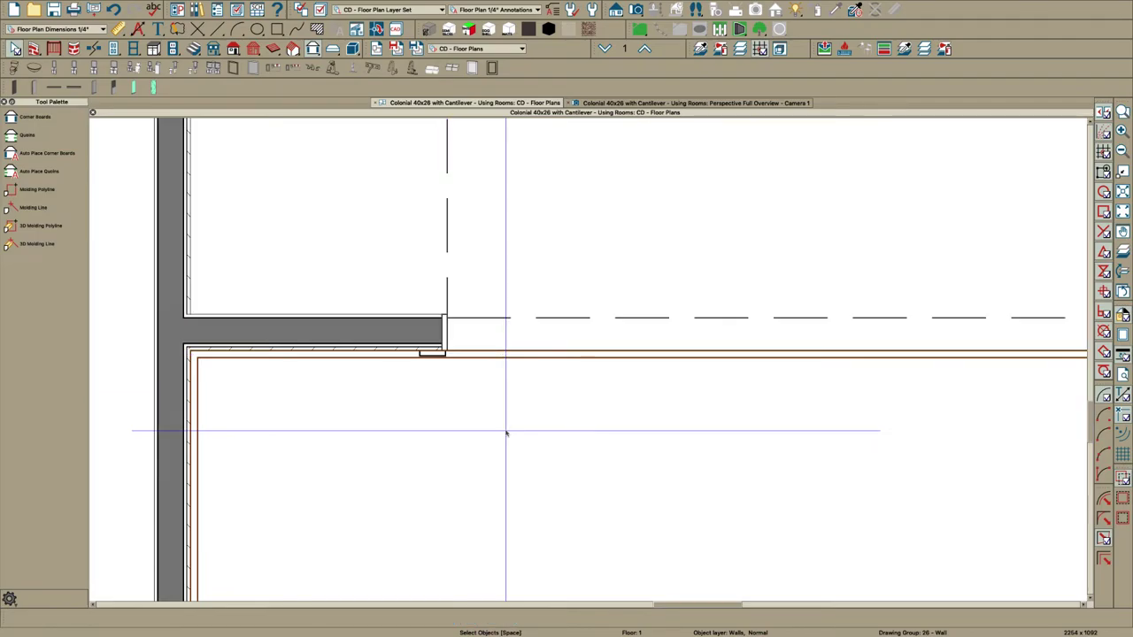
scroll(390, 367, "down", 2)
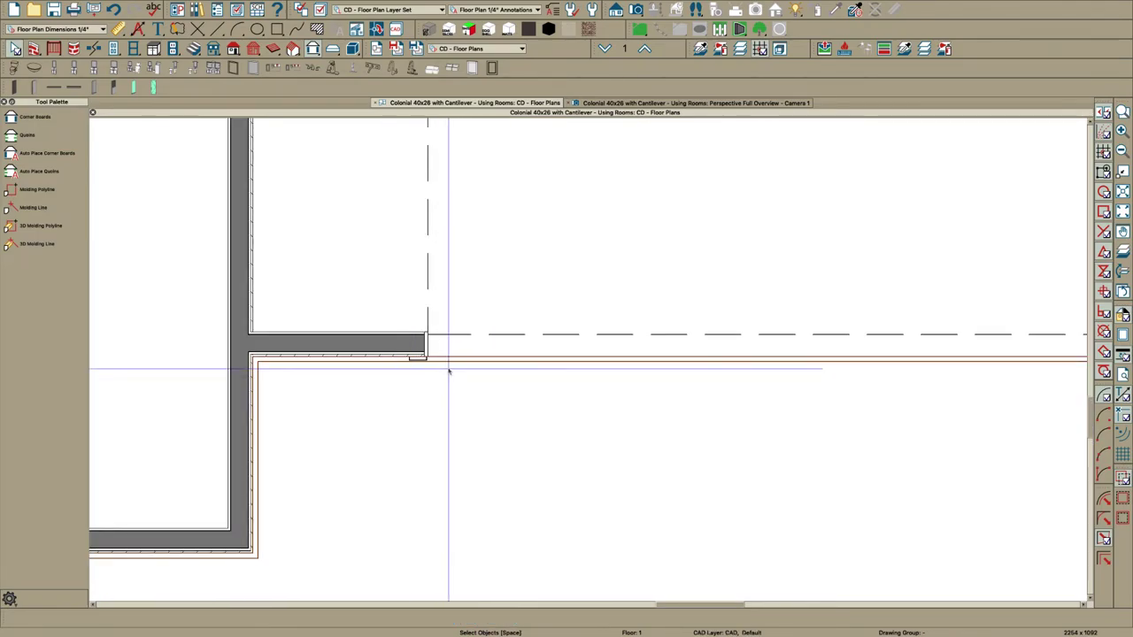
Step: In the layer display options, lock all layers of the CD - Floor Plan Layer Set, and unlock only the Moldings layer
key("l")
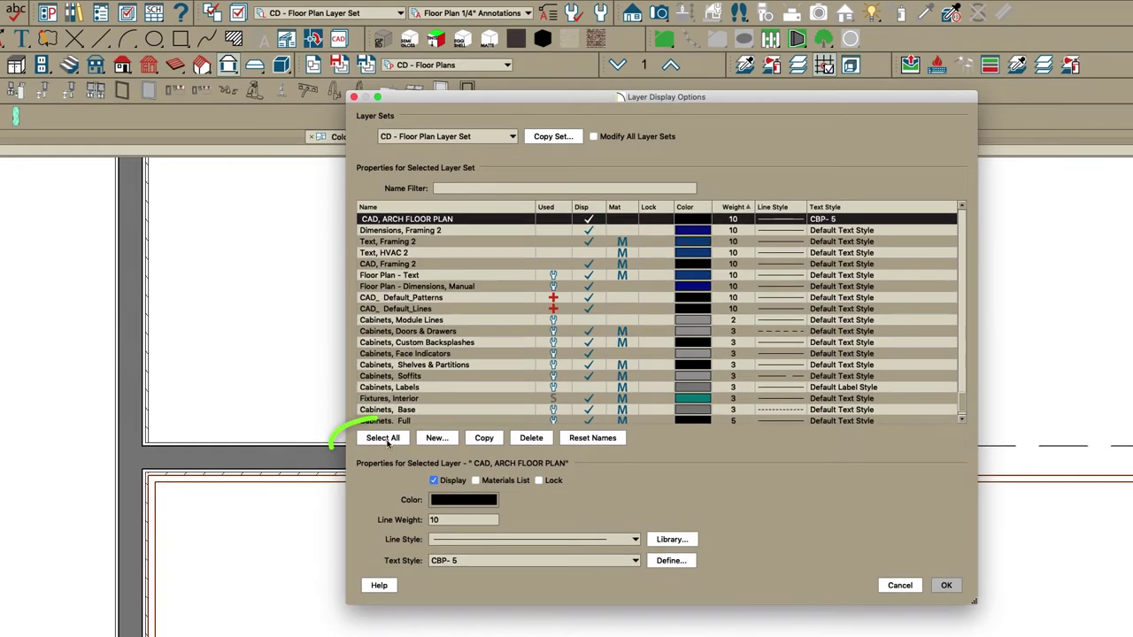
left_click(387, 441)
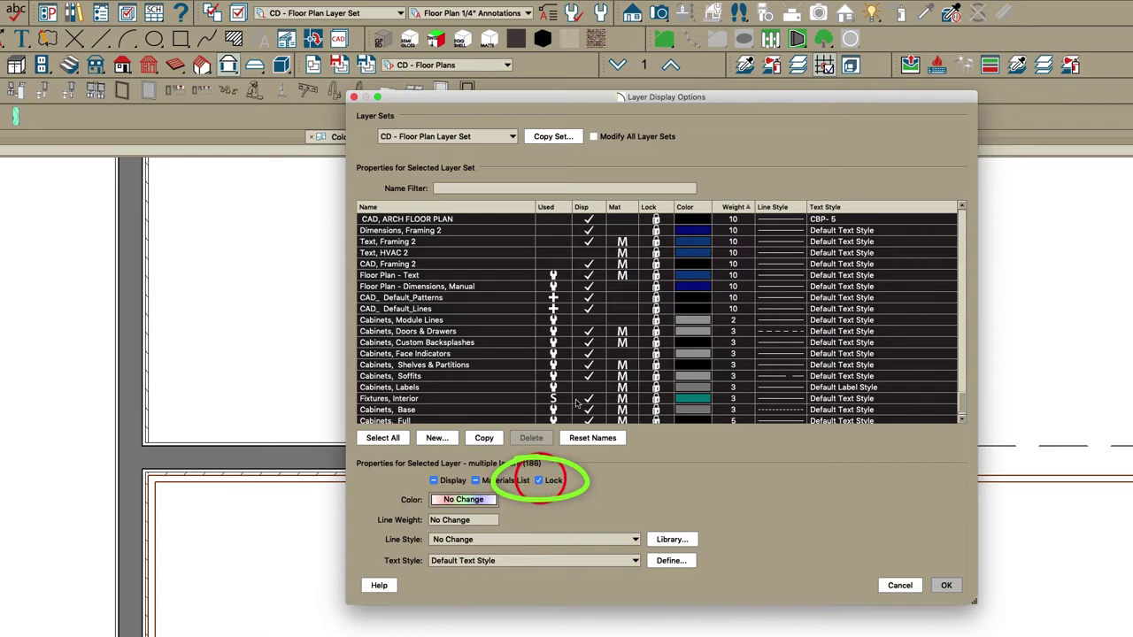
left_click(451, 189)
type("mo")
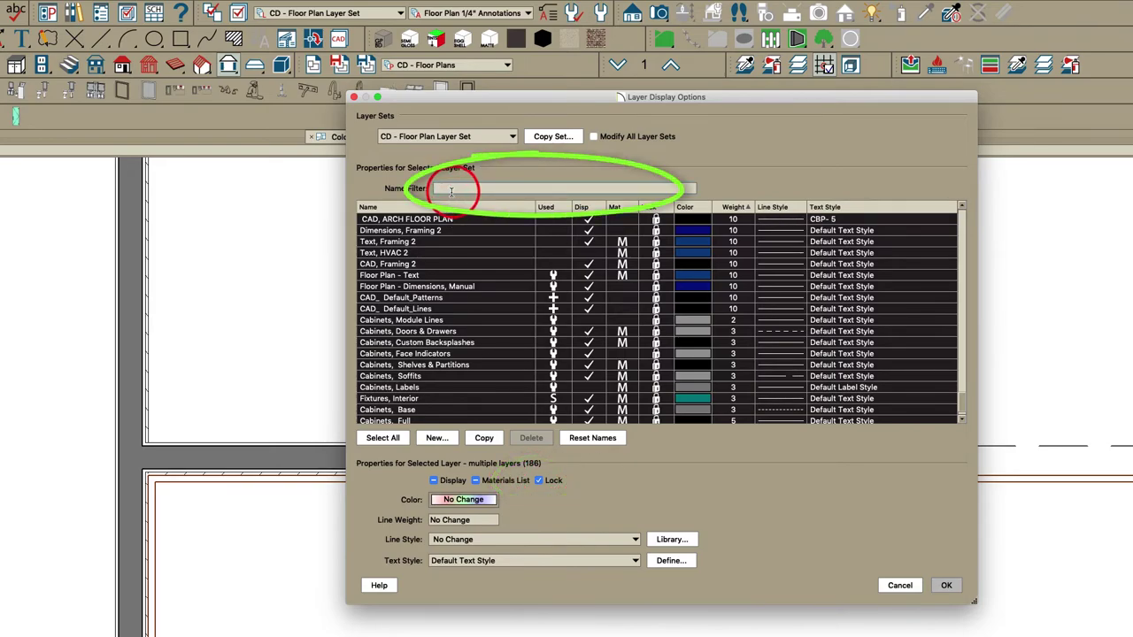
type("ld")
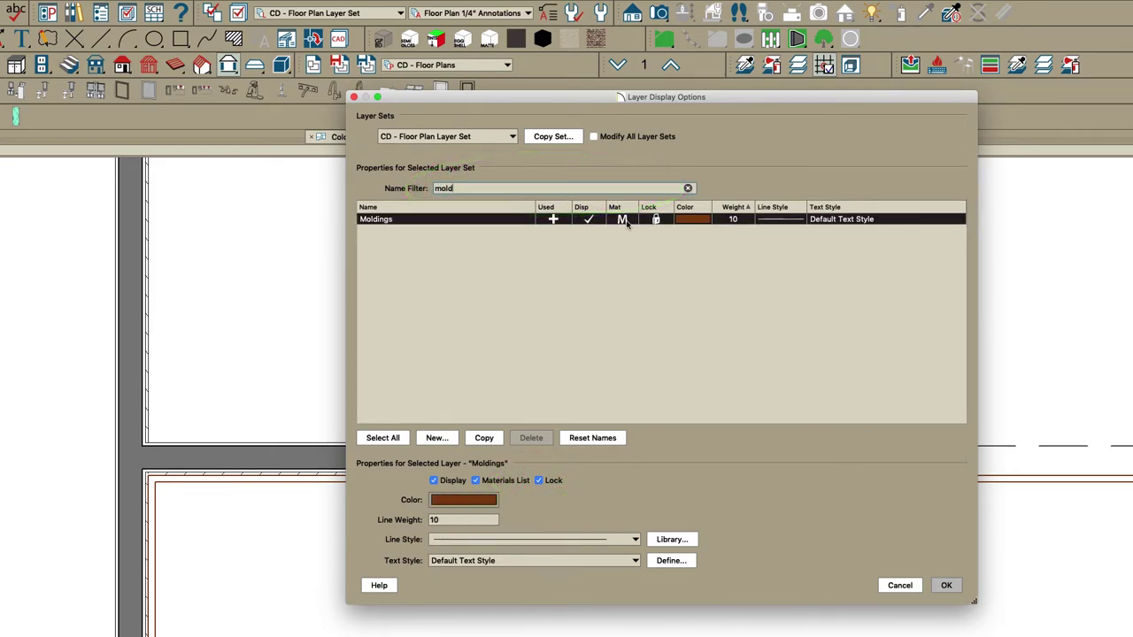
left_click(952, 584)
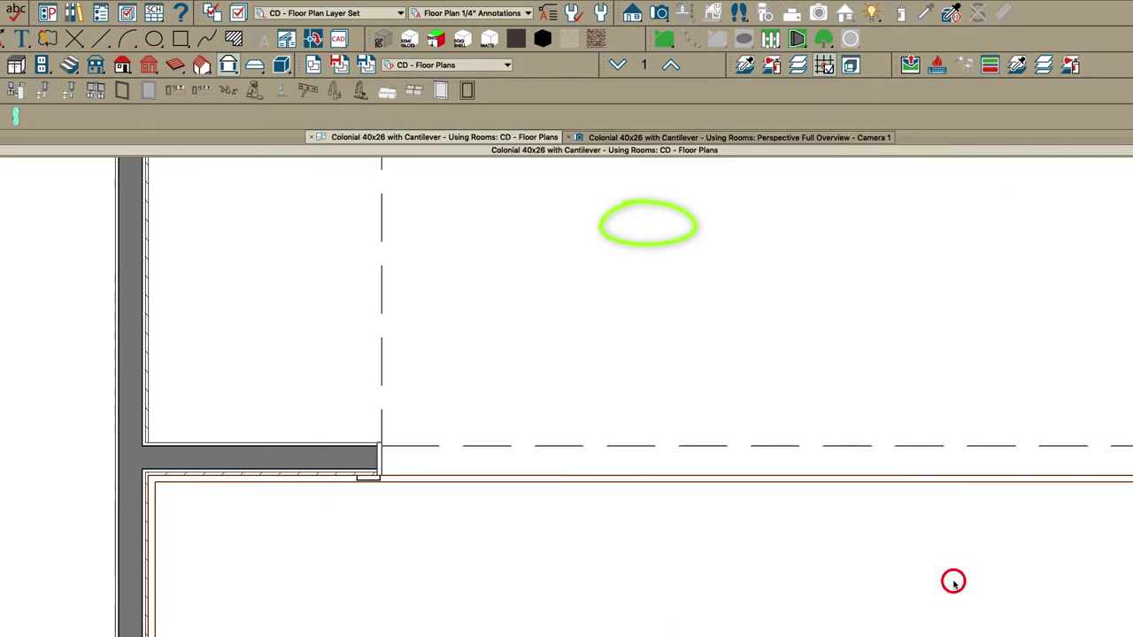
Step: Select the molding polyline at the garage door opening and break it at the outer edge of the door casing on each side
left_click(413, 475)
scroll(407, 500, "up", 5)
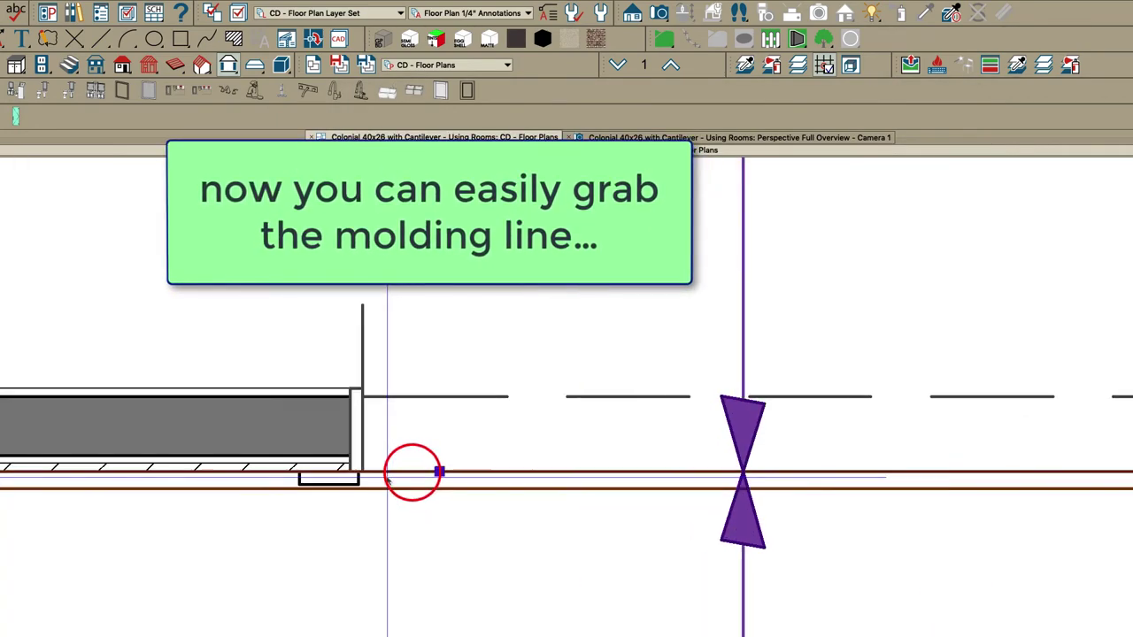
left_click(451, 470)
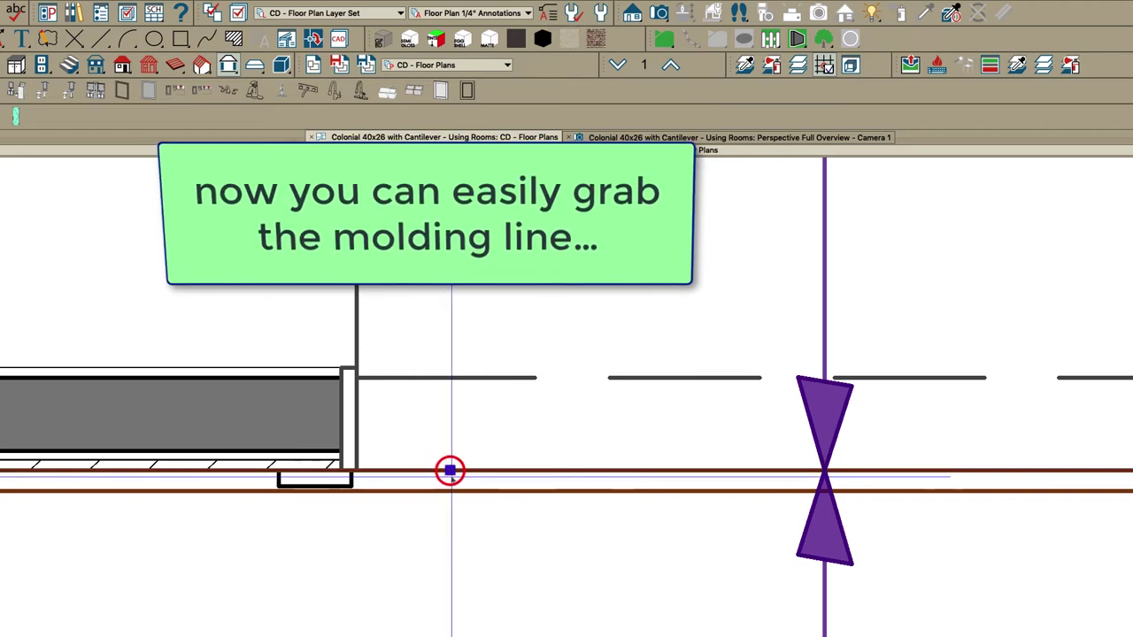
left_click_drag(299, 479, 277, 473)
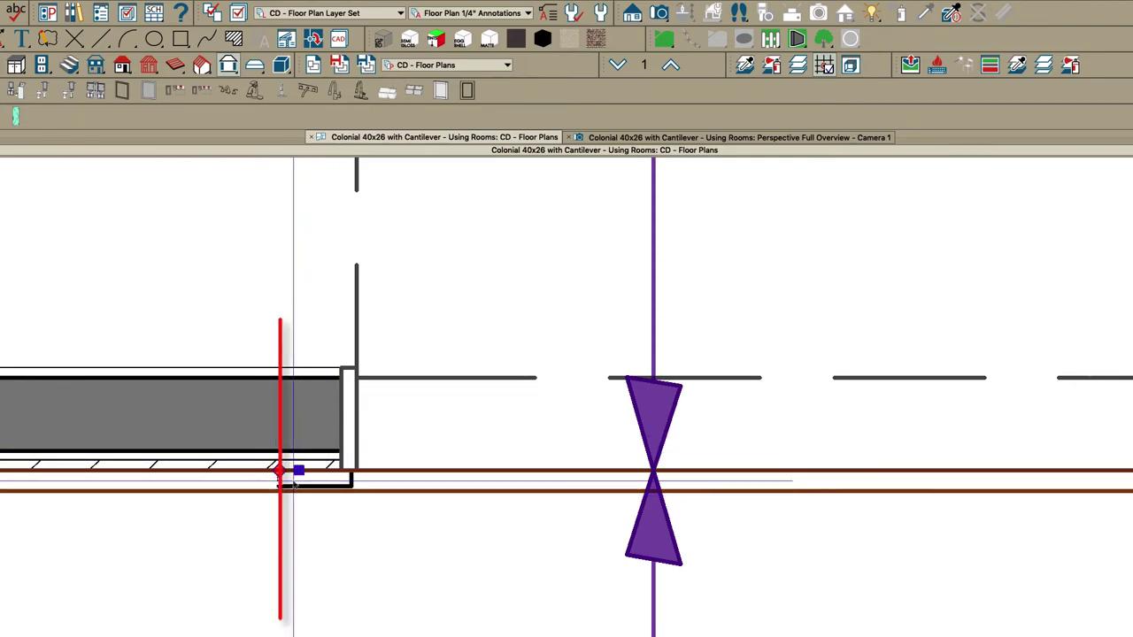
scroll(374, 509, "down", 5)
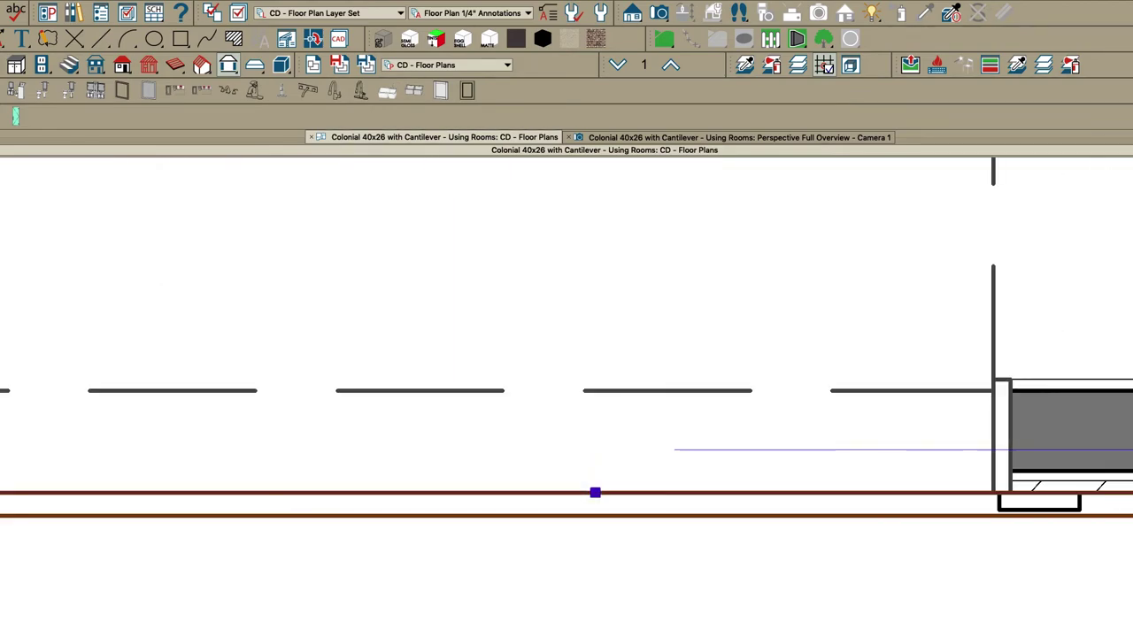
scroll(1107, 482, "up", 2)
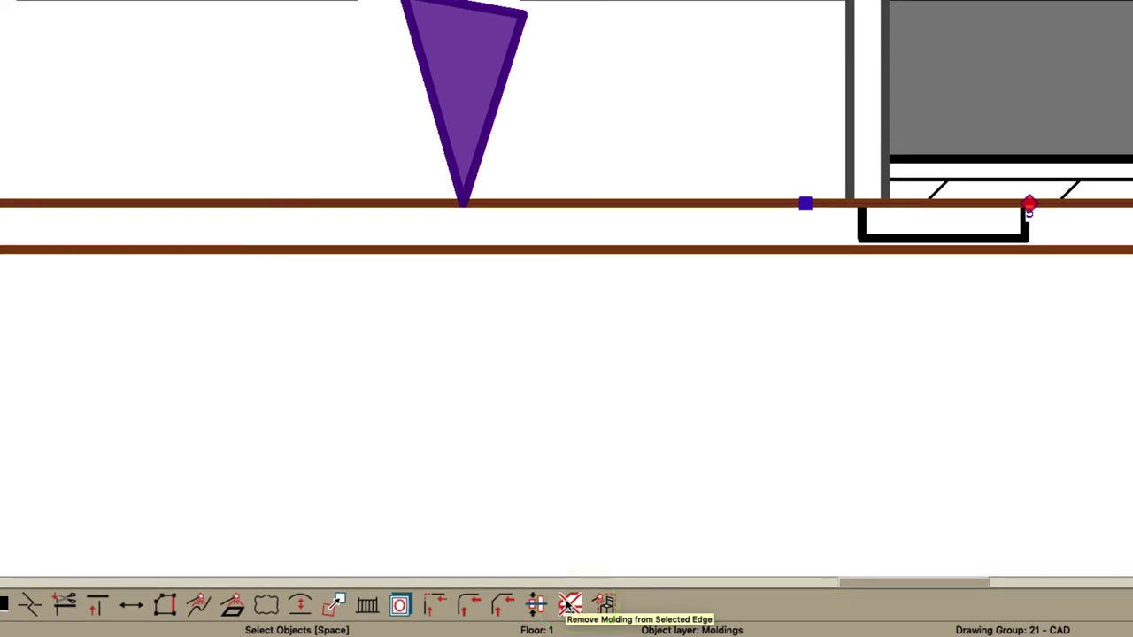
Step: Remove the molding from the edge spanning the garage door opening and check the trim in the perspective camera view
left_click(569, 605)
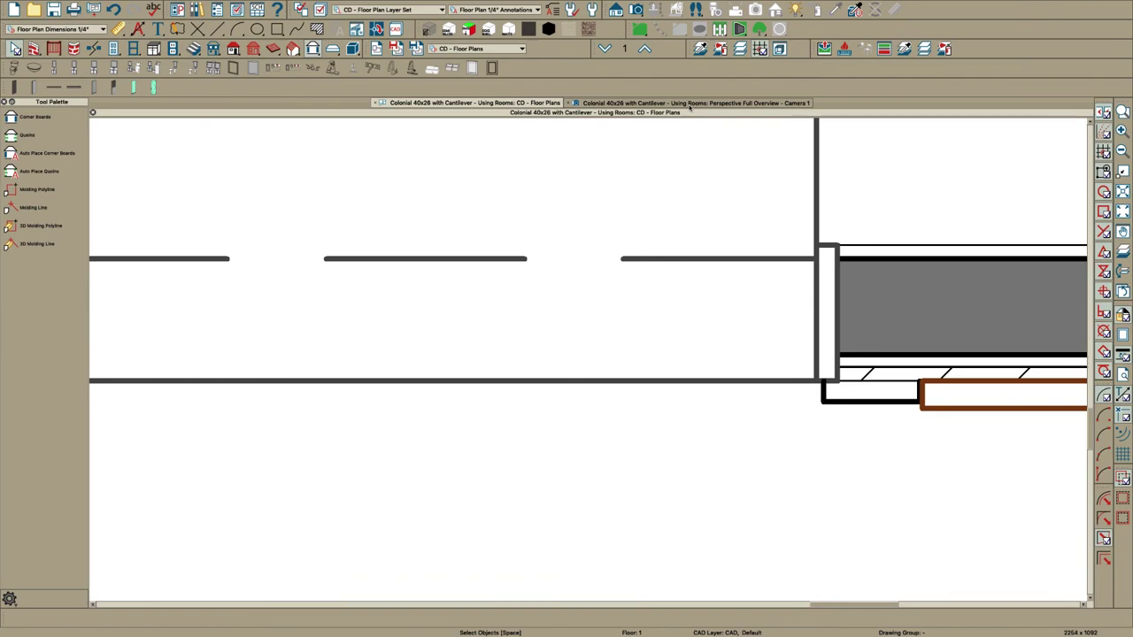
left_click(689, 104)
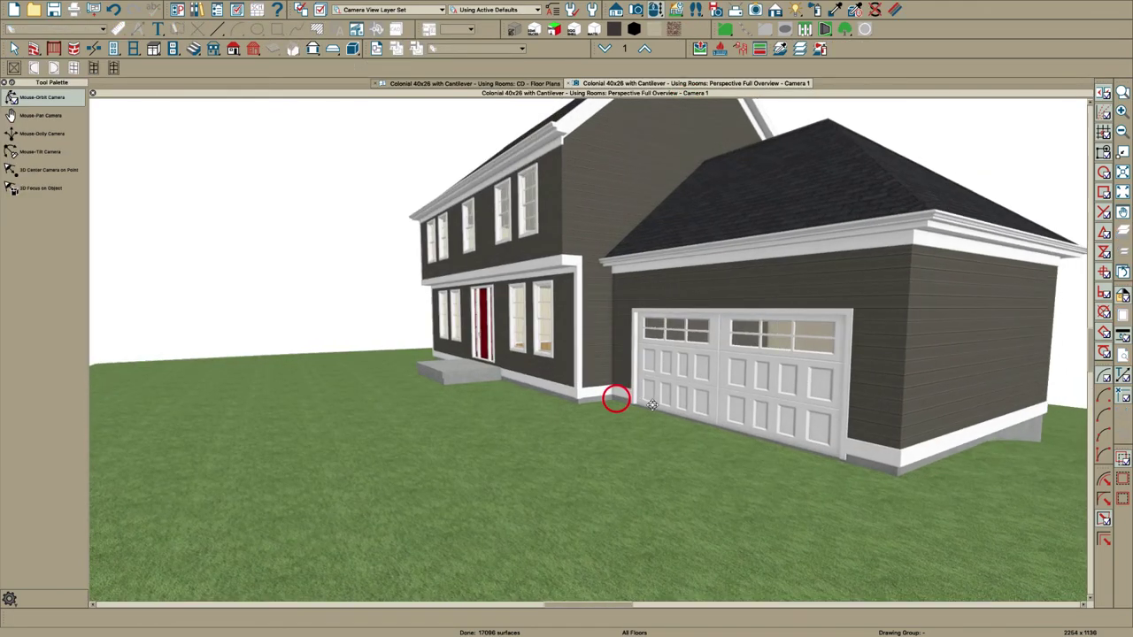